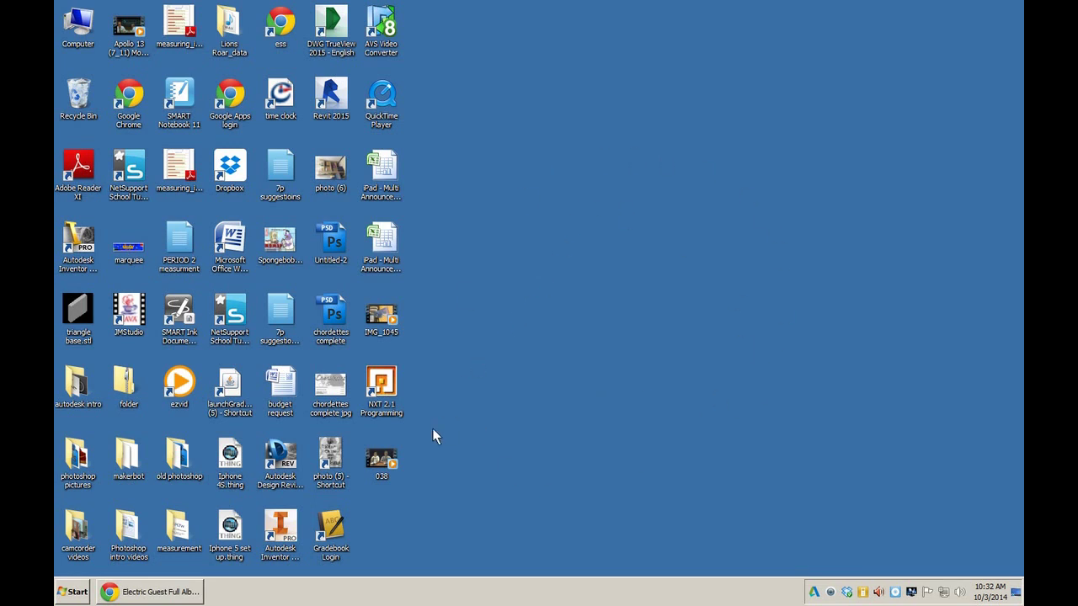
Move the Inventor desktop shortcut aside, then launch Autodesk Inventor Professional 2015 - English by searching 'inventor'.
left_click(290, 528)
left_click_drag(290, 528, 541, 384)
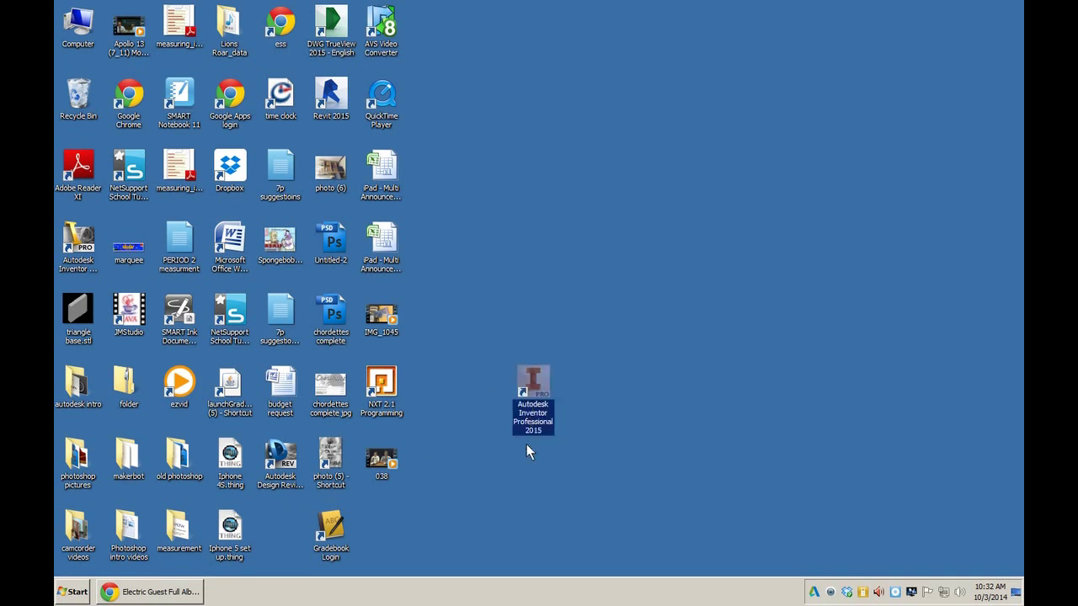
left_click(76, 598)
type("inventor")
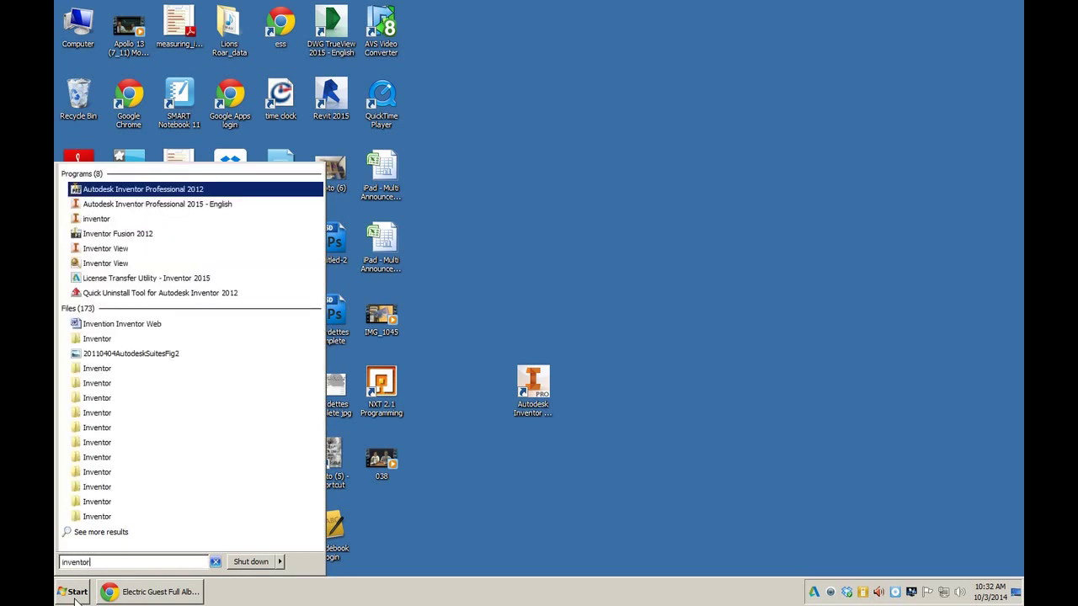
left_click(195, 208)
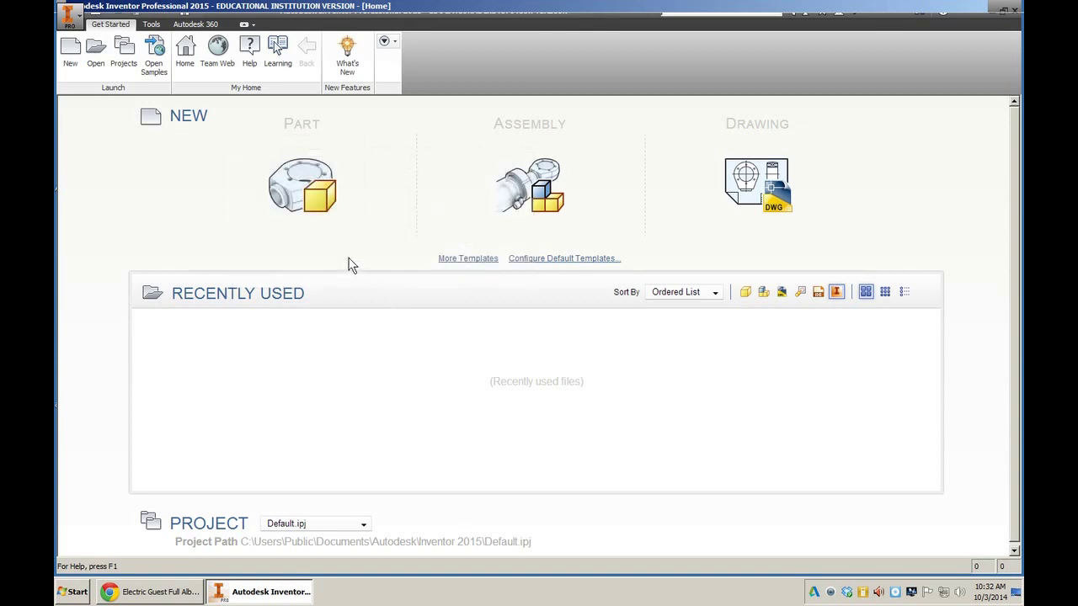
Create a new part, Part1, from the Standard.ipt template using the Part tile.
mouse_move(329, 232)
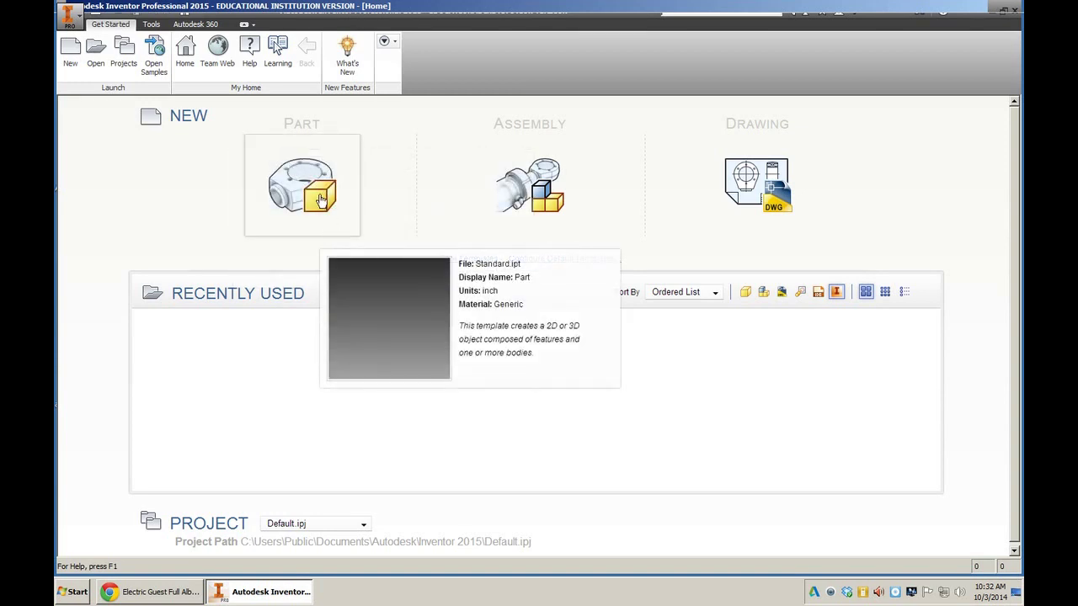
left_click(320, 199)
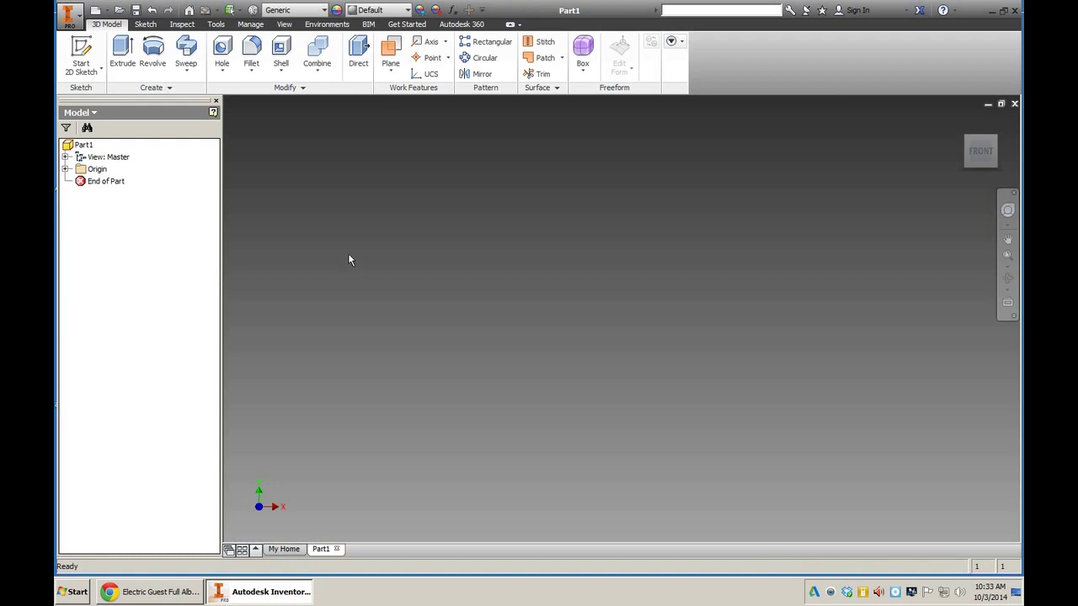
Start a 2D sketch placed on the part's XY origin plane.
left_click(84, 56)
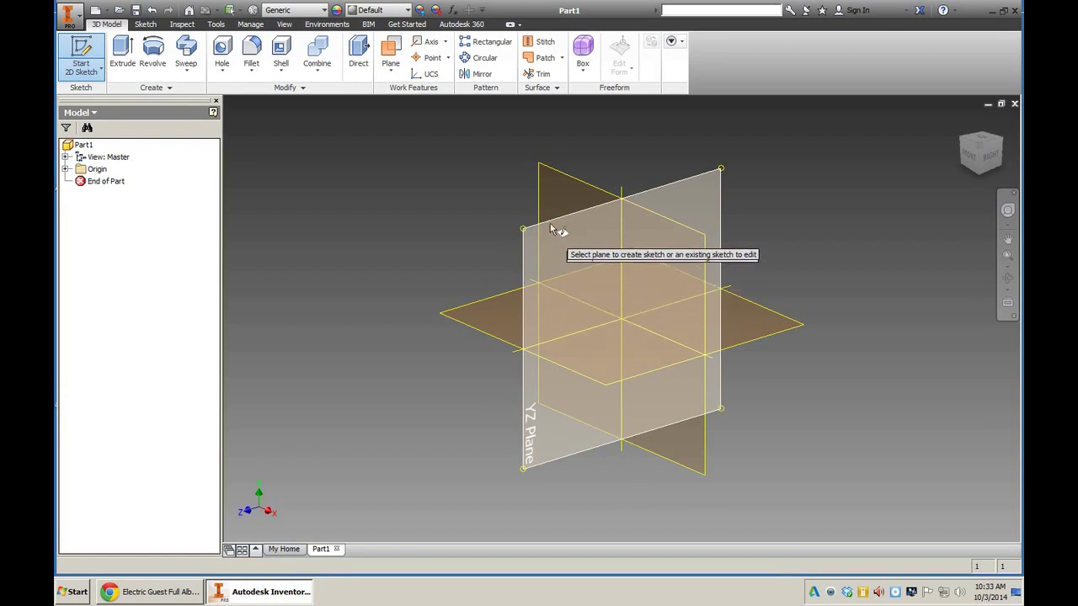
left_click(557, 195)
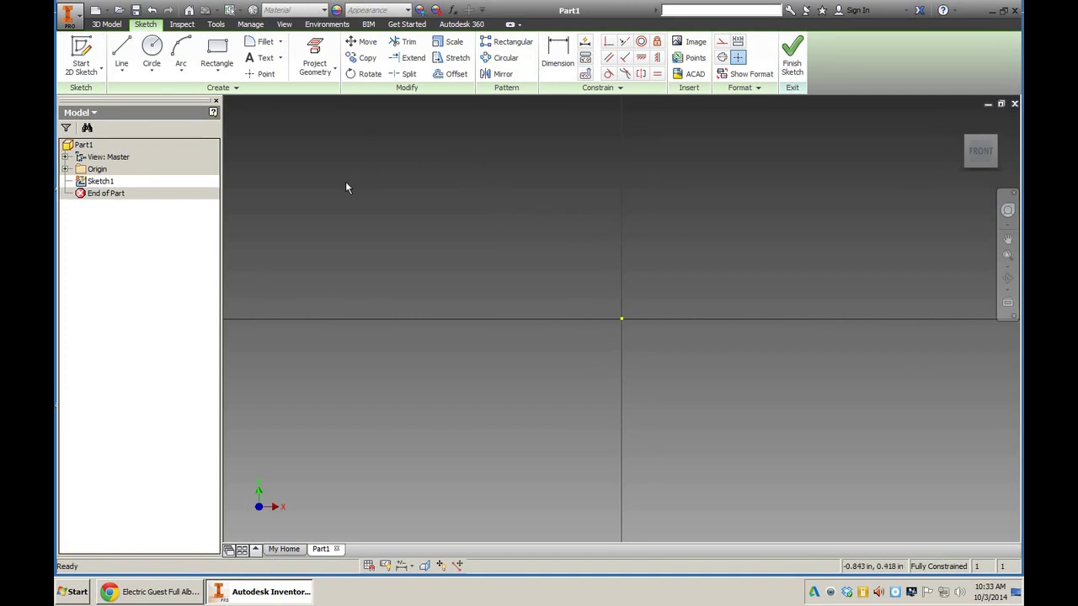
Draw a rectangle from up-left to down-right of the origin and recentre the view.
left_click(221, 54)
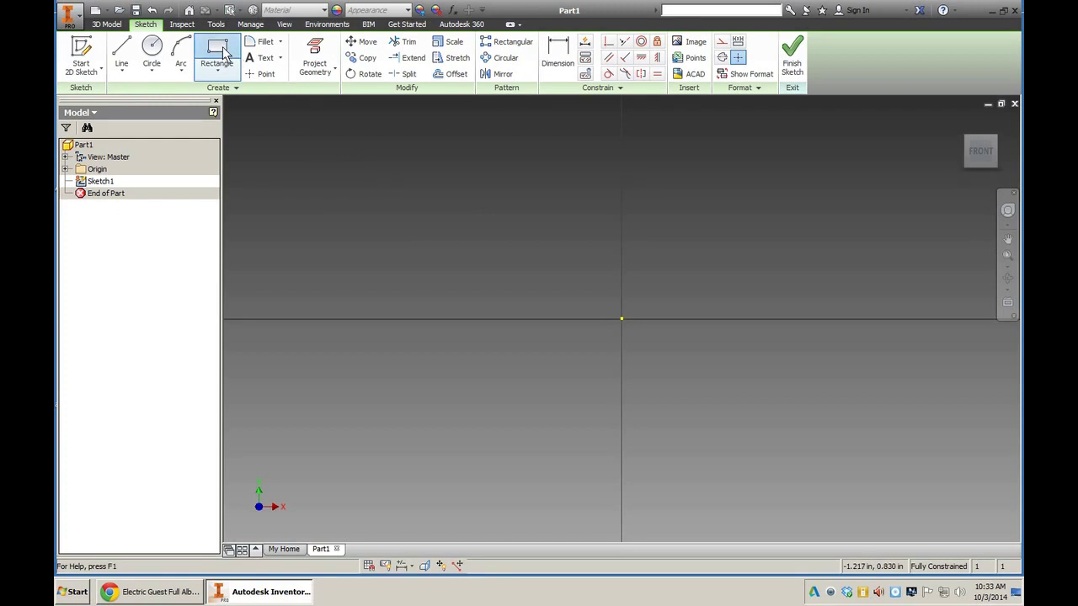
left_click(395, 140)
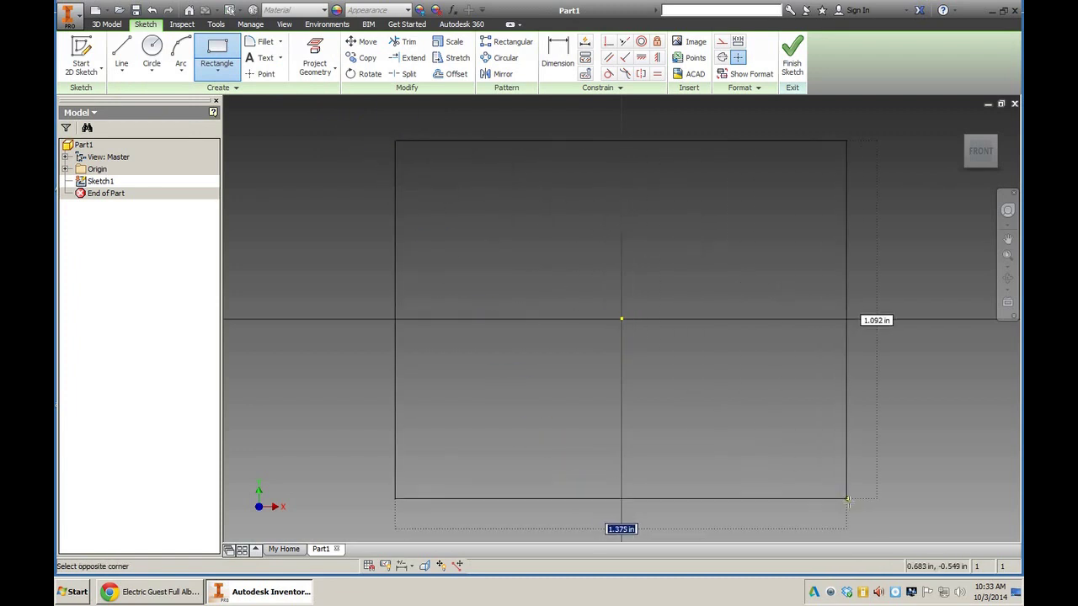
left_click(860, 518)
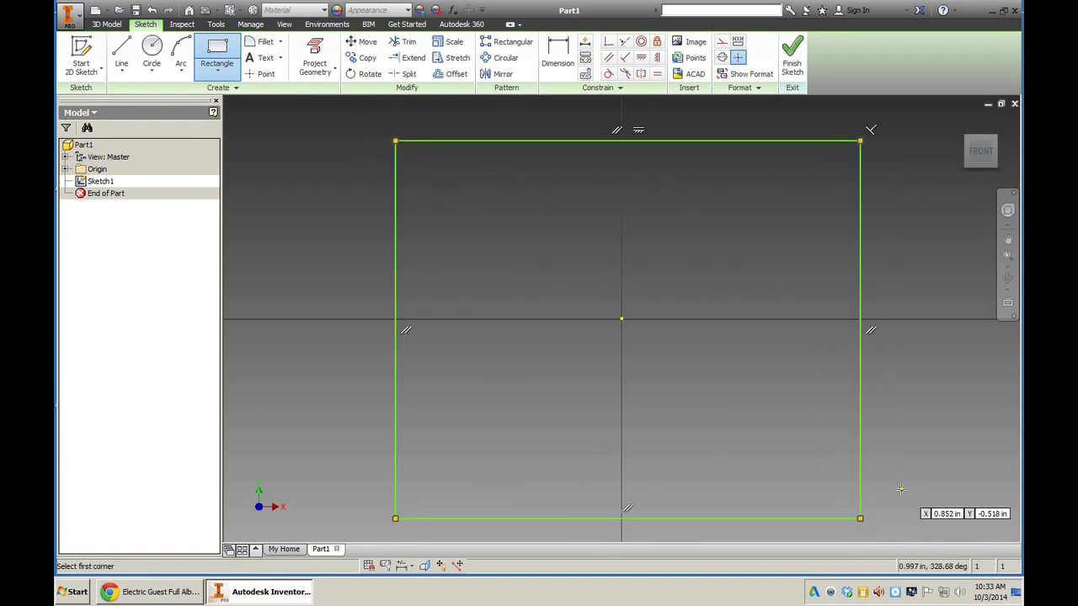
scroll(901, 488, "up", 3)
scroll(907, 488, "down", 5)
mouse_move(907, 487)
middle_mouse_down()
mouse_move(892, 453)
mouse_move(813, 424)
mouse_move(813, 434)
middle_mouse_up()
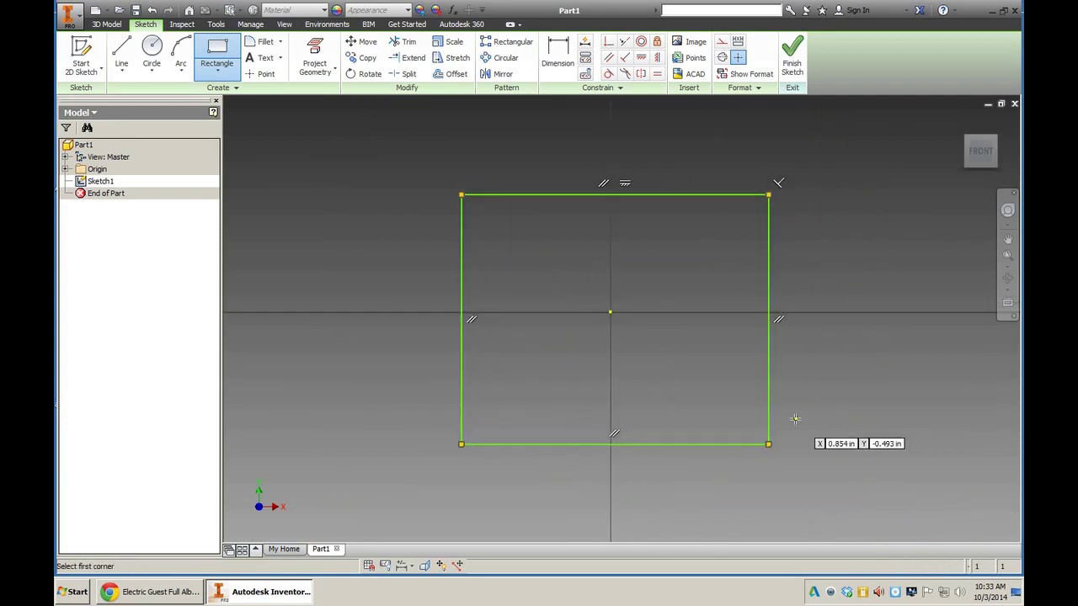
Dimension the rectangle's left edge to a 4.5 in height.
left_click(558, 63)
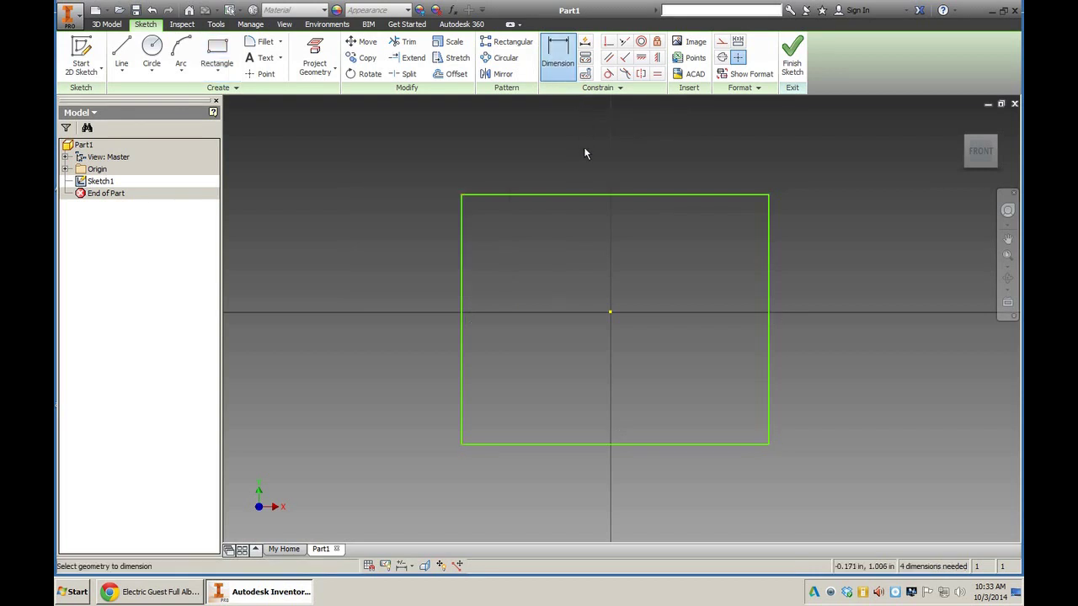
left_click(462, 276)
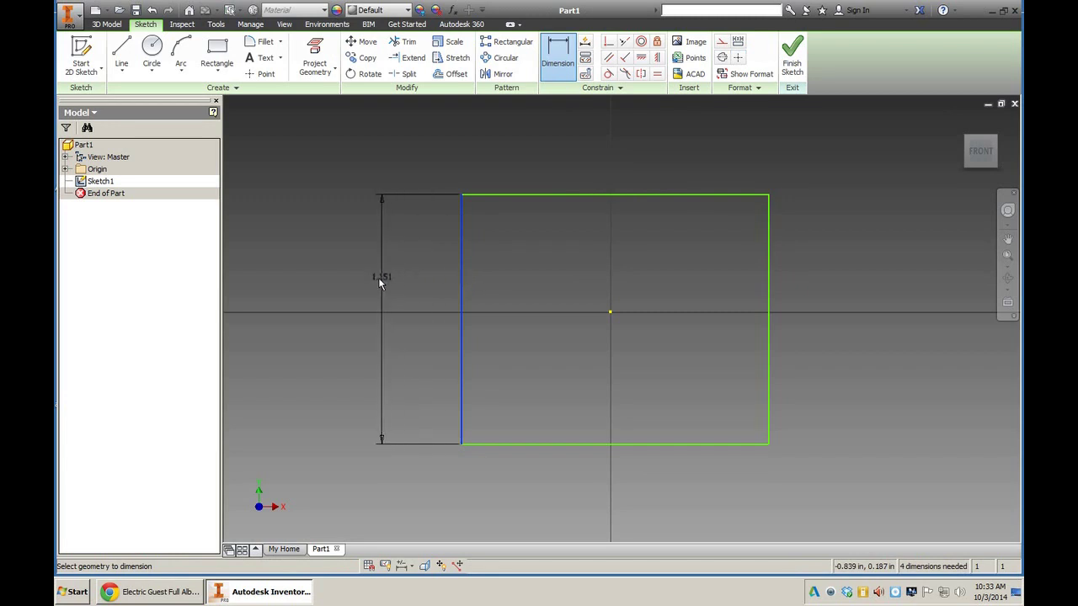
left_click(364, 284)
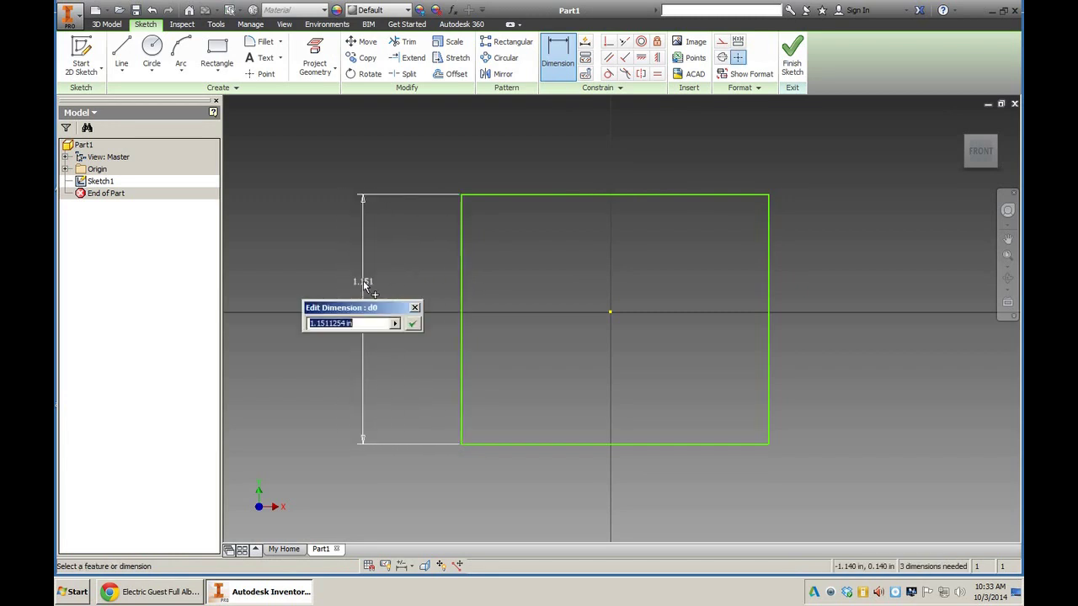
type("4.5")
key("Return")
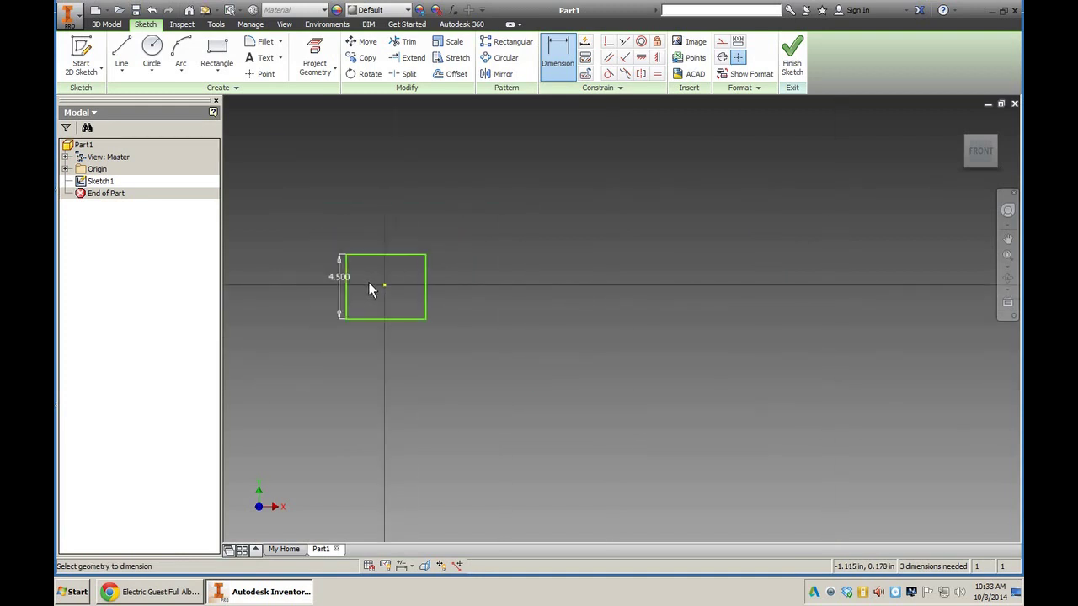
middle_click_drag(368, 286, 439, 326)
scroll(439, 325, "up", 2)
scroll(453, 342, "up", 3)
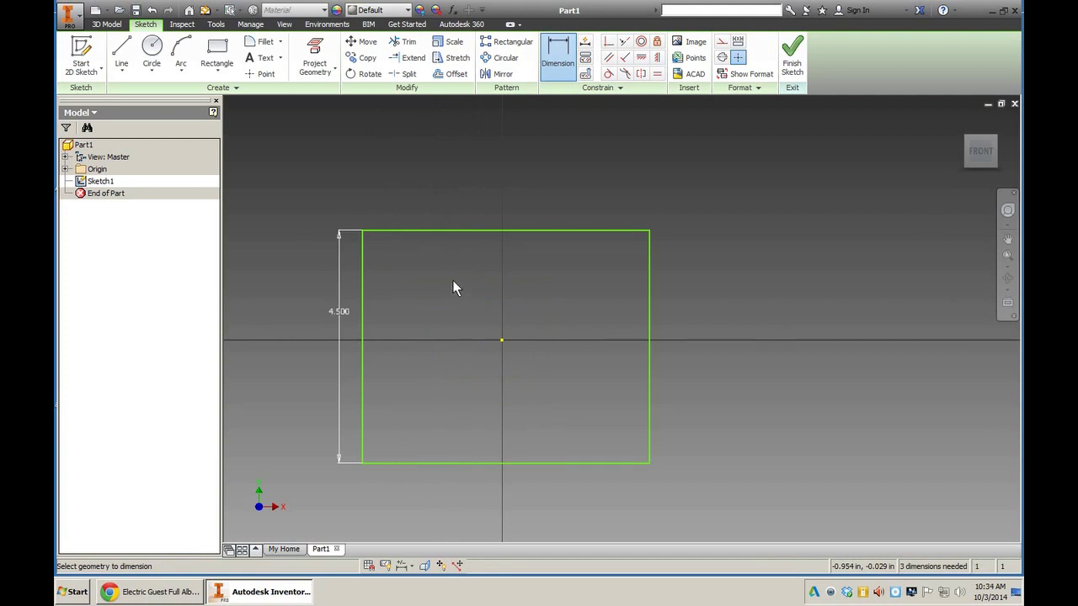
Dimension the rectangle's top edge to a 4.5 in width.
left_click(457, 233)
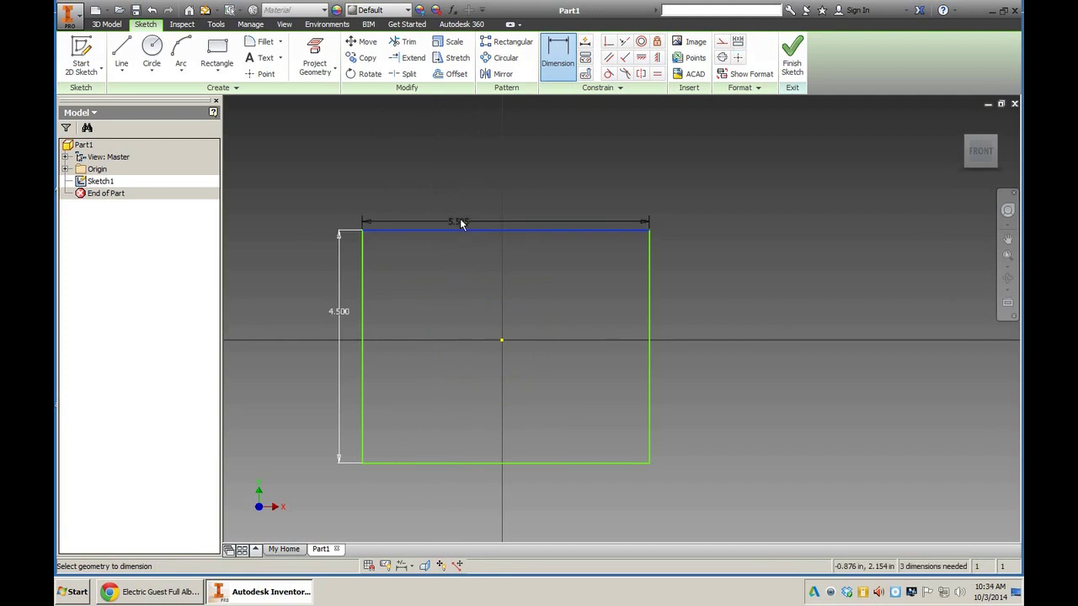
left_click(473, 193)
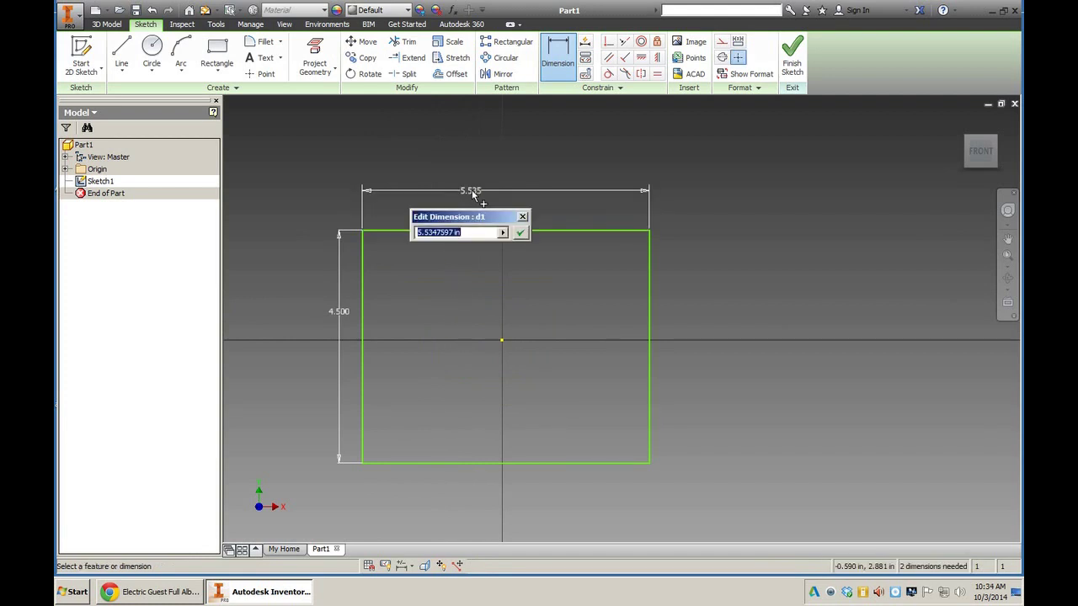
type("4.5")
key("Return")
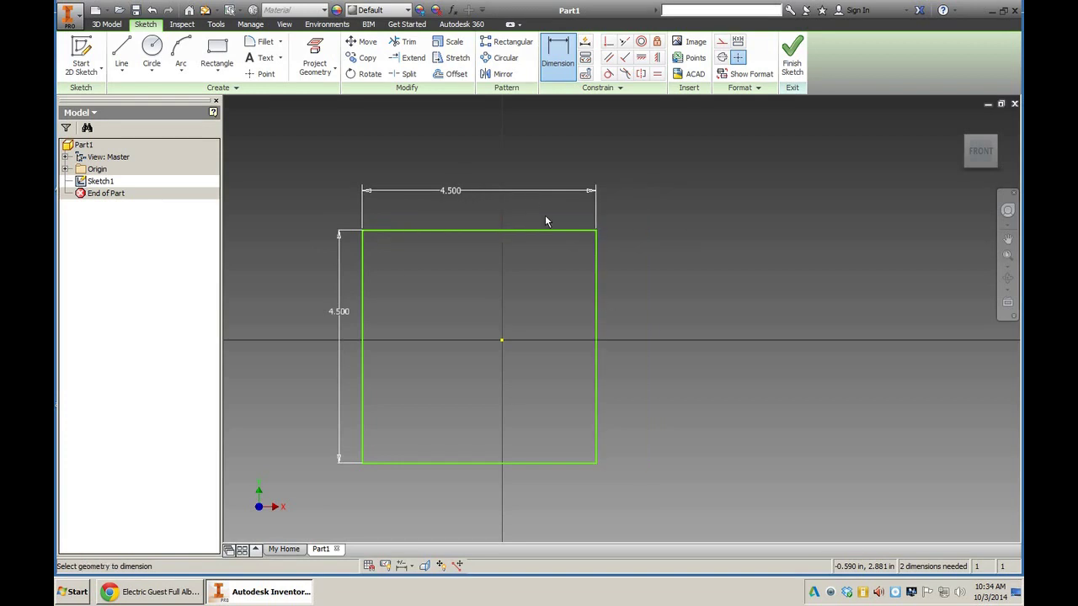
middle_click_drag(343, 290, 435, 272)
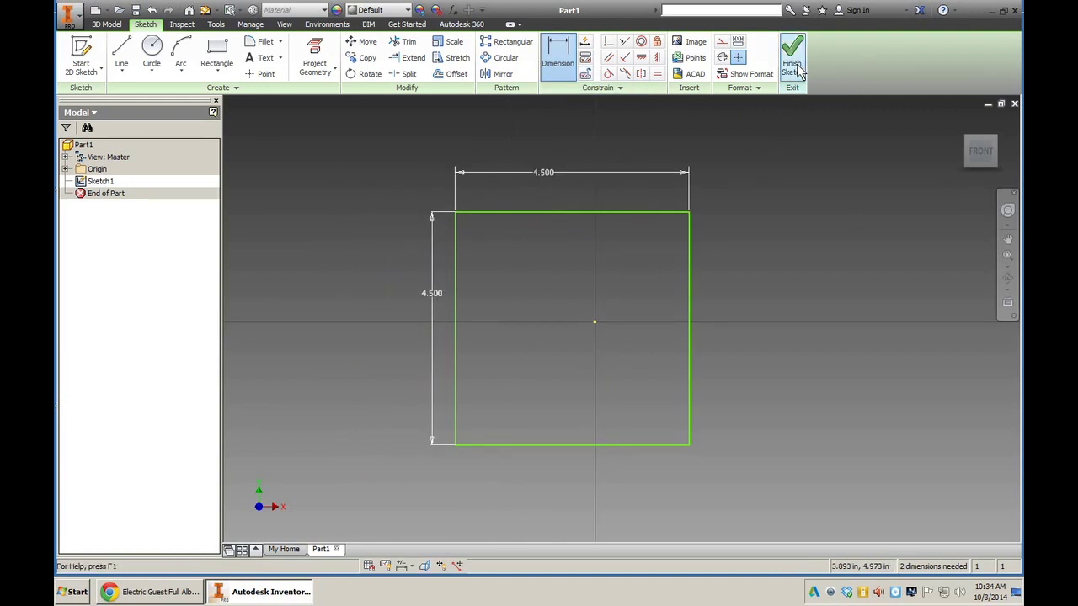
Finish Sketch1 and return to 3D modelling.
left_click(793, 65)
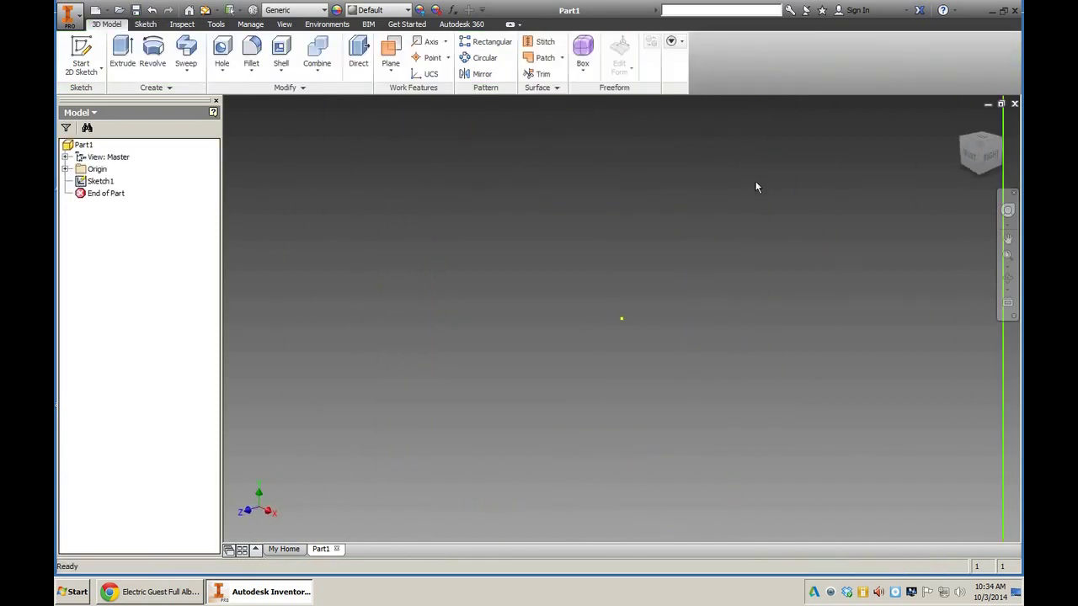
key("F2")
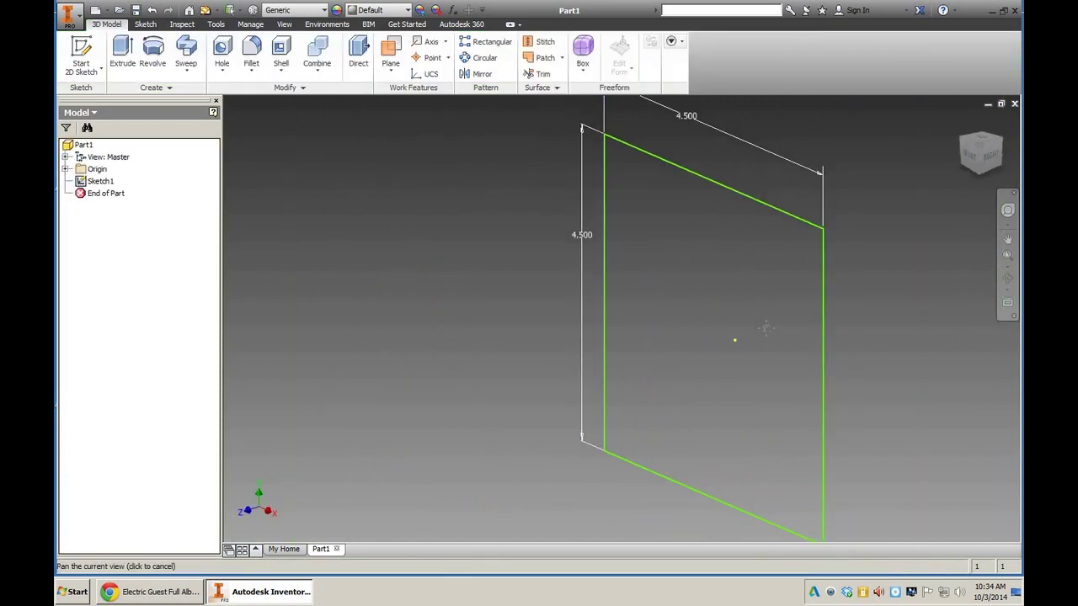
key("Escape")
Extrude the square profile 3/4 in into a solid block.
left_click(123, 52)
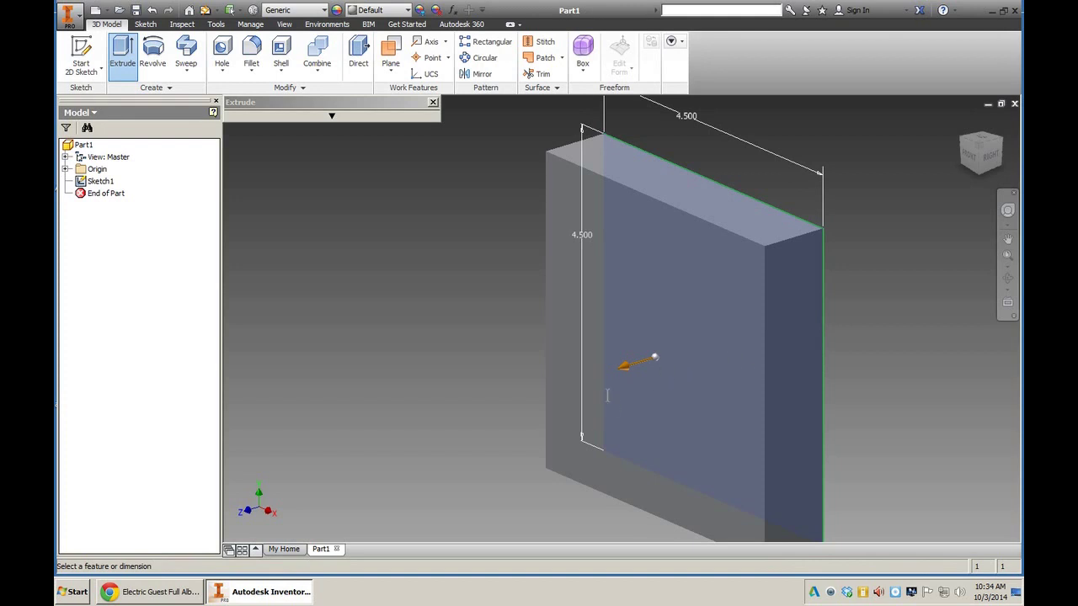
left_click(331, 117)
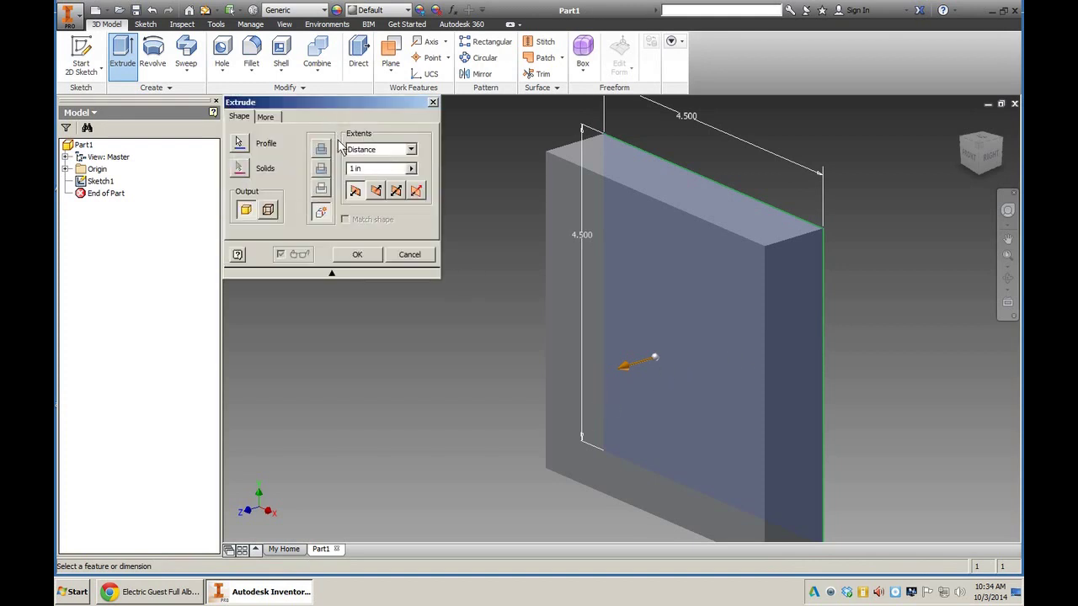
left_click(331, 273)
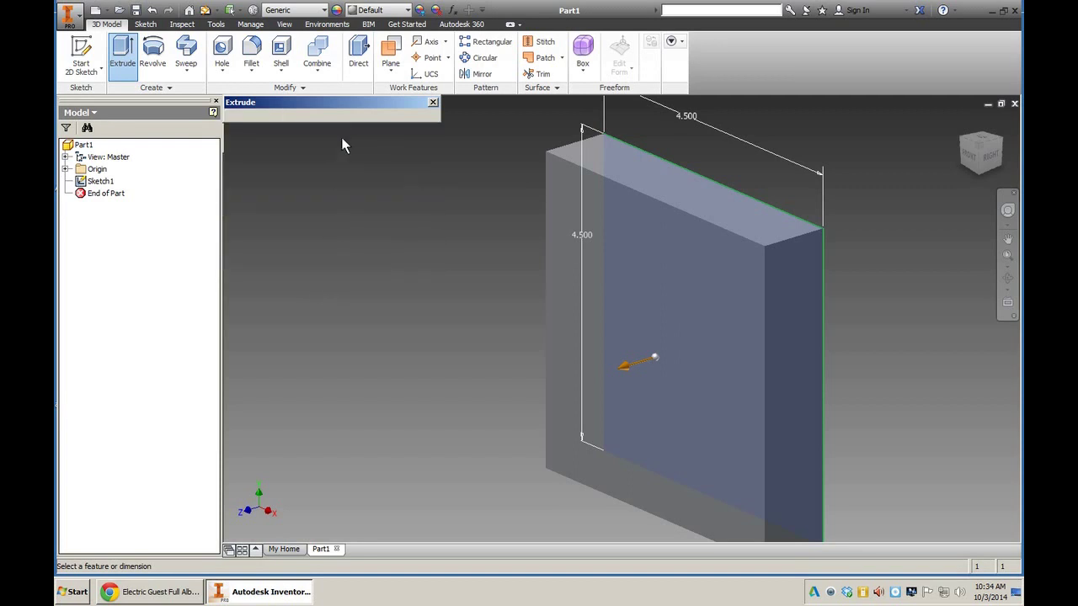
left_click(335, 119)
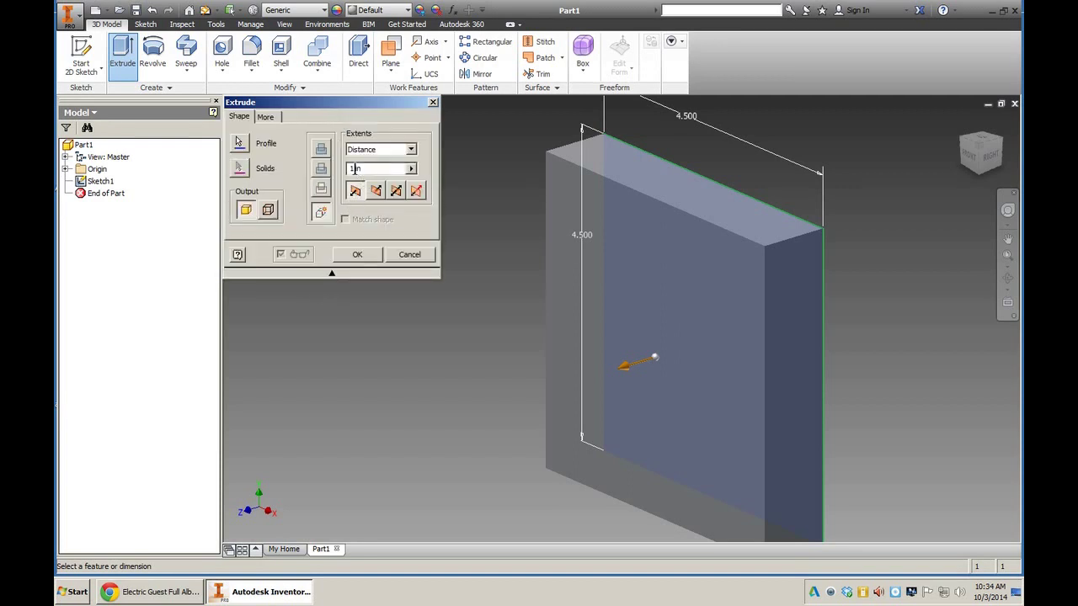
double_click(355, 170)
type("3/4")
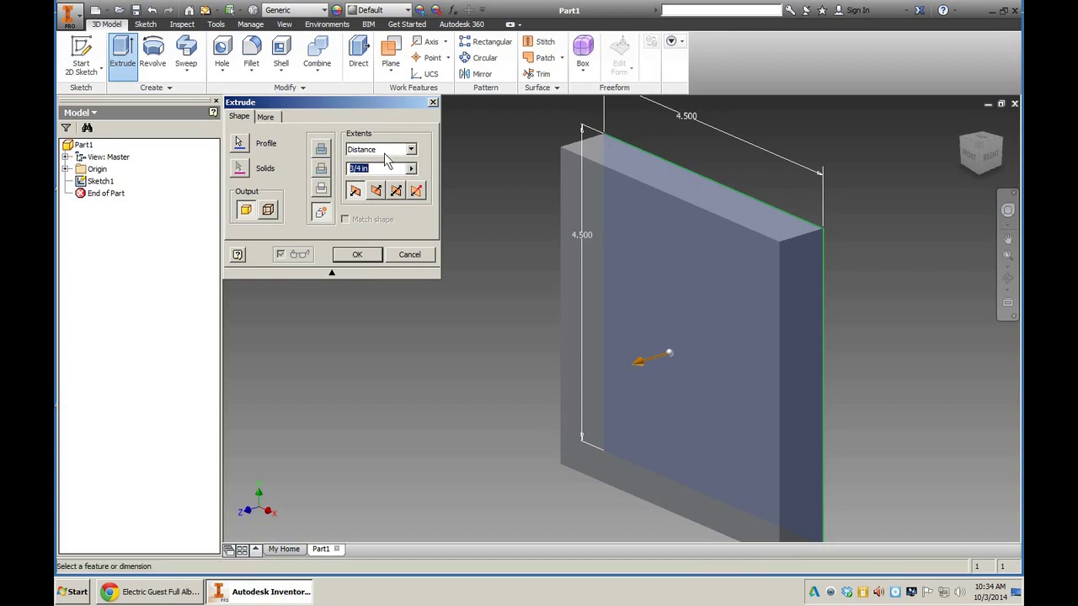
left_click(357, 254)
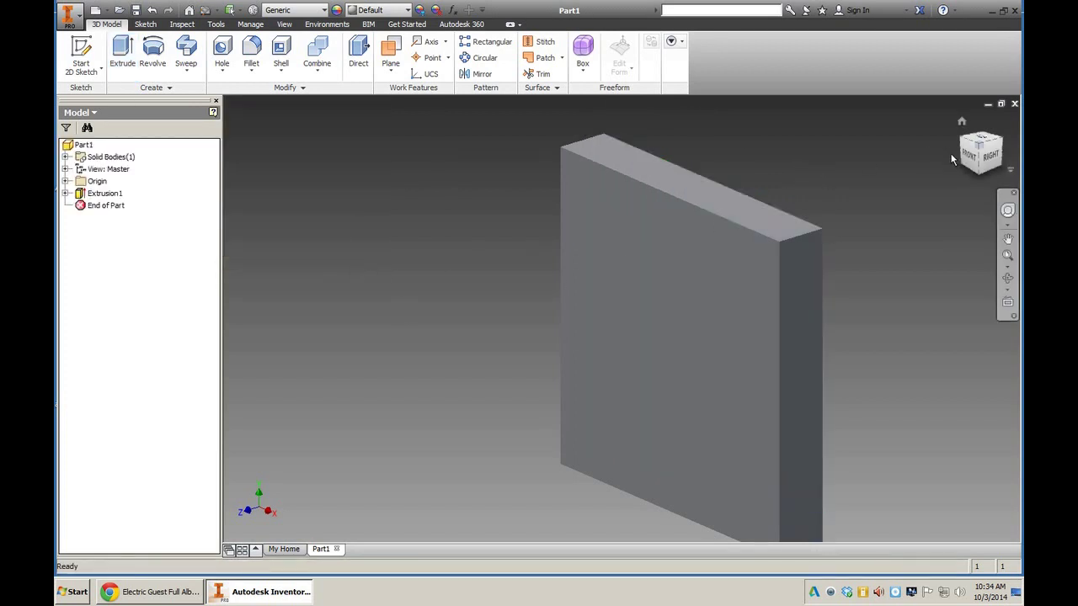
Orbit the block with the ViewCube to reveal its right side face.
left_click_drag(977, 152, 961, 168)
mouse_move(691, 346)
middle_mouse_down("shift")
mouse_move(716, 337)
mouse_move(716, 362)
mouse_move(699, 380)
mouse_move(674, 362)
middle_mouse_up("shift")
left_click_drag(979, 153, 991, 145)
left_click(986, 145)
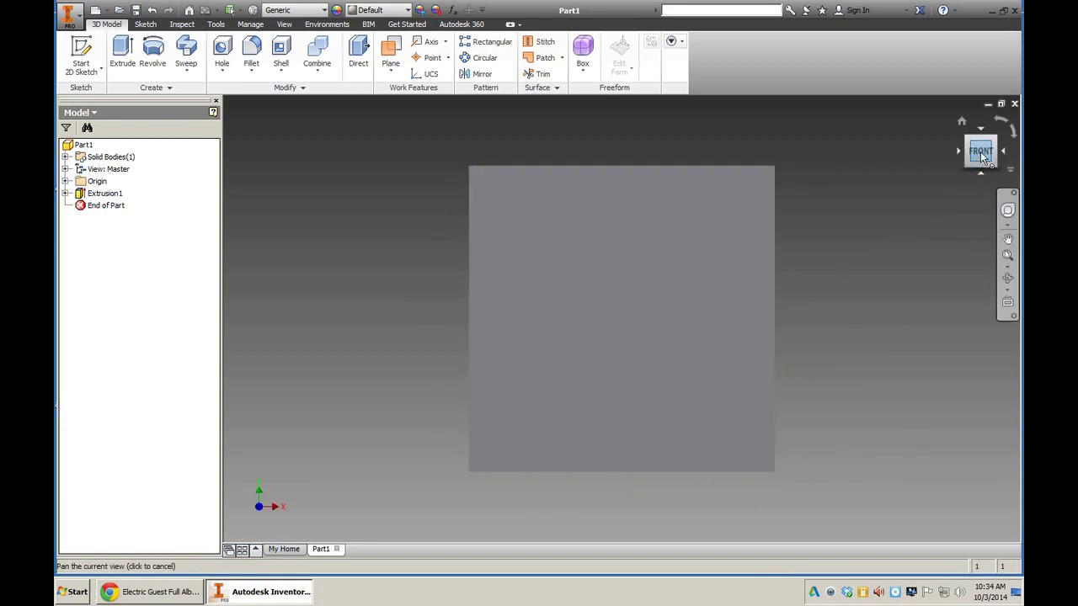
mouse_move(961, 198)
middle_mouse_down("shift")
mouse_move(926, 200)
mouse_move(956, 160)
middle_mouse_up("shift")
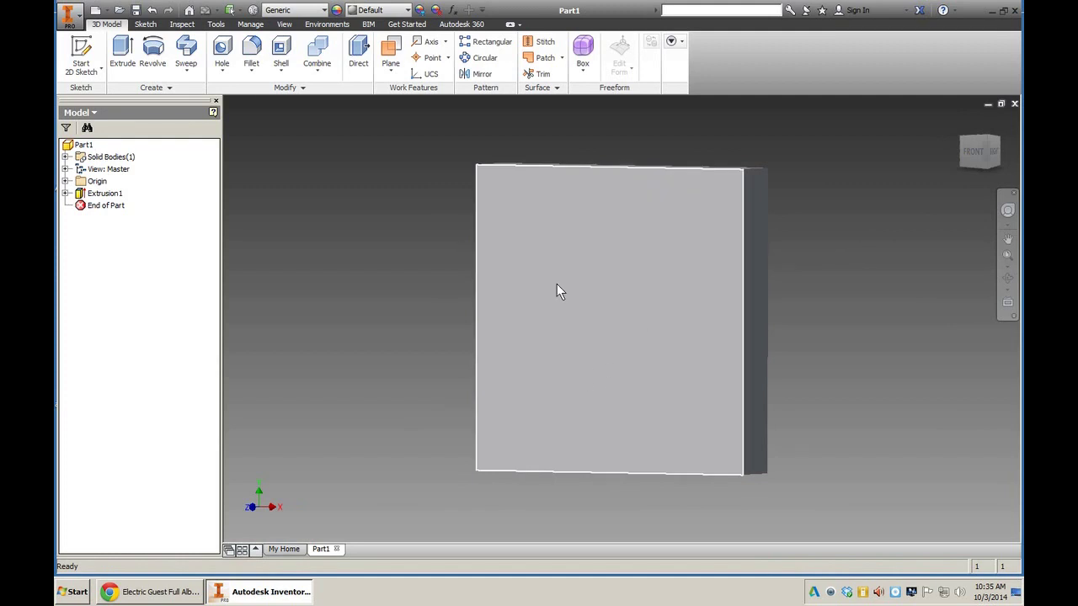
Open Sketch2 on the block's front face.
left_click(82, 51)
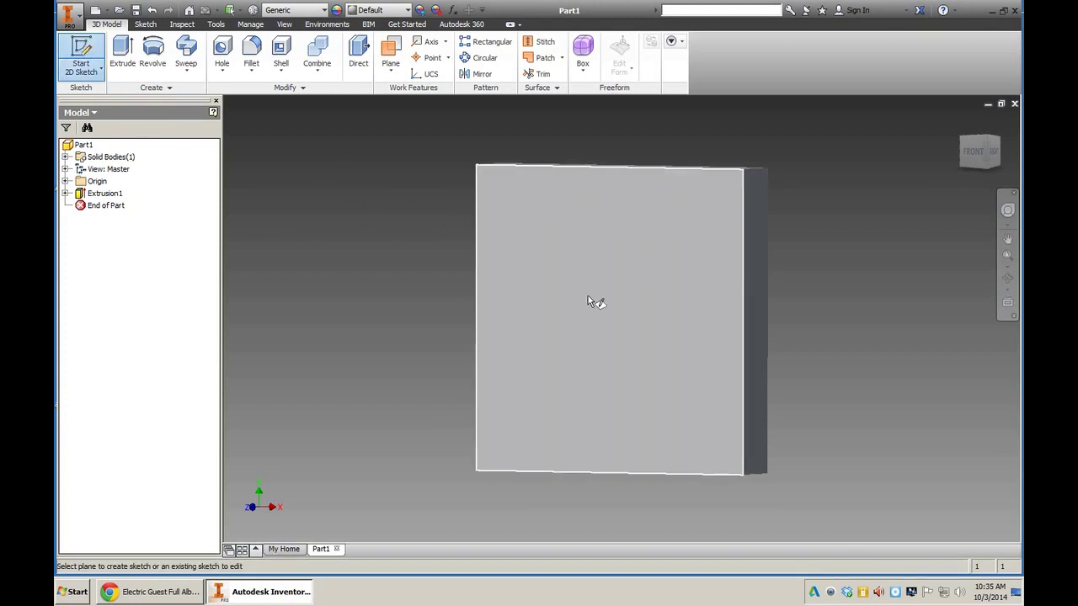
left_click(633, 318)
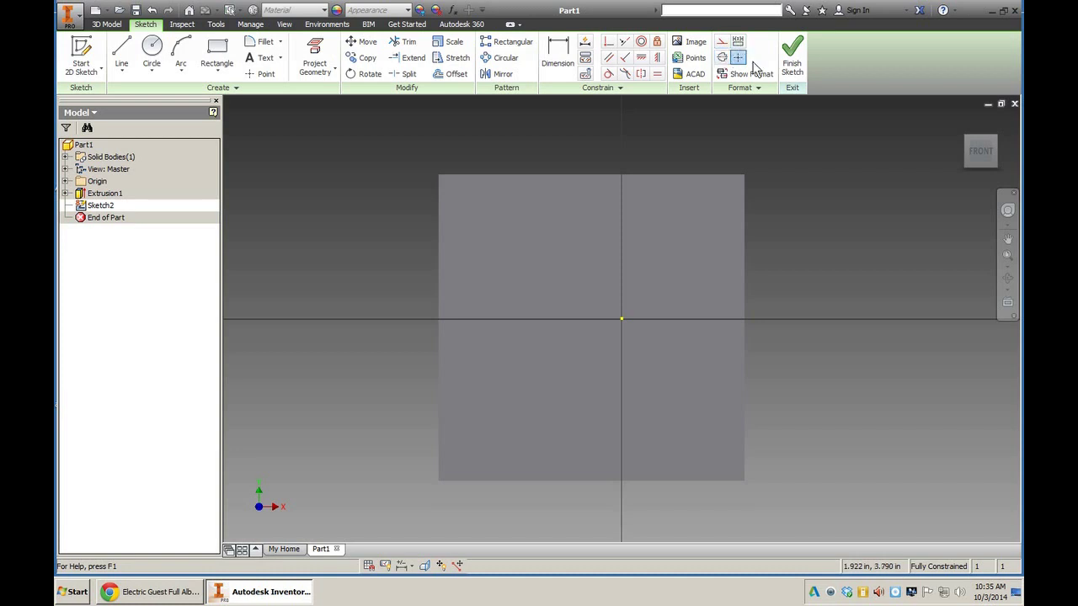
Turn on Construction in the Format panel so new sketch geometry is dashed.
left_click(758, 88)
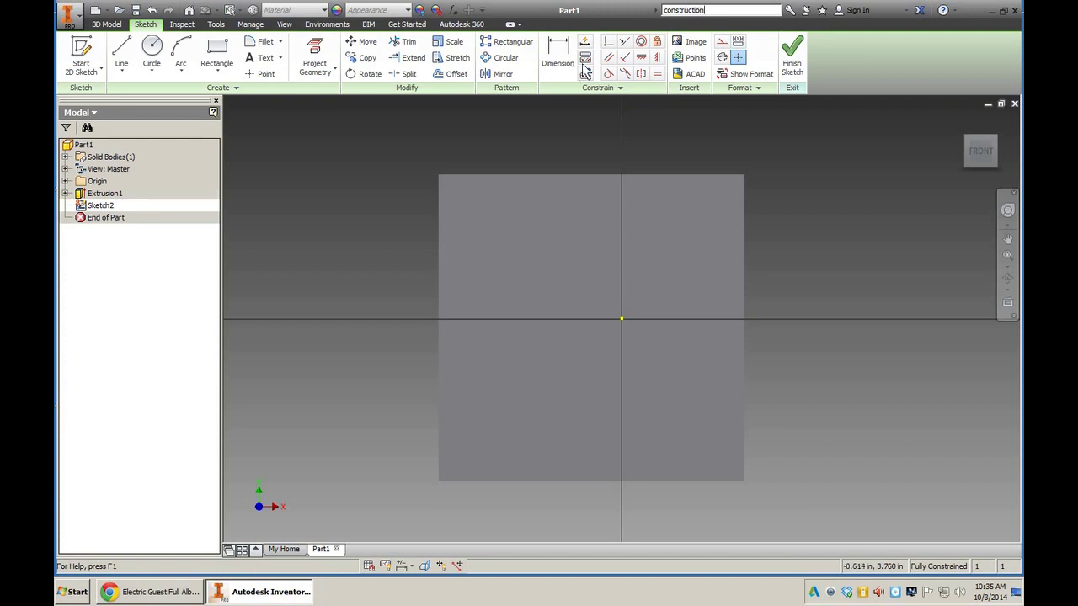
left_click(758, 90)
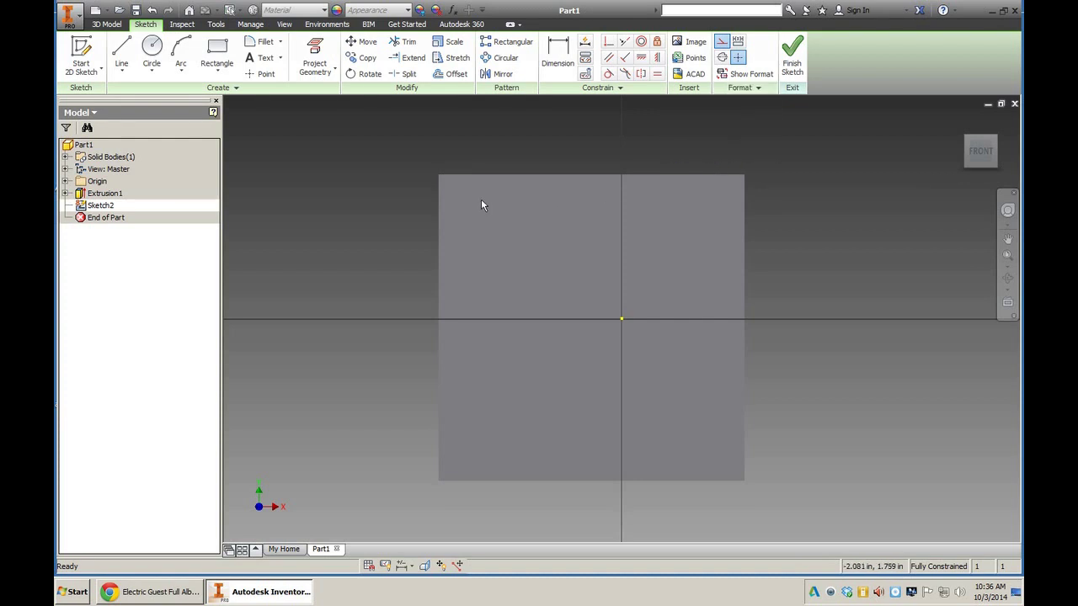
left_click(723, 43)
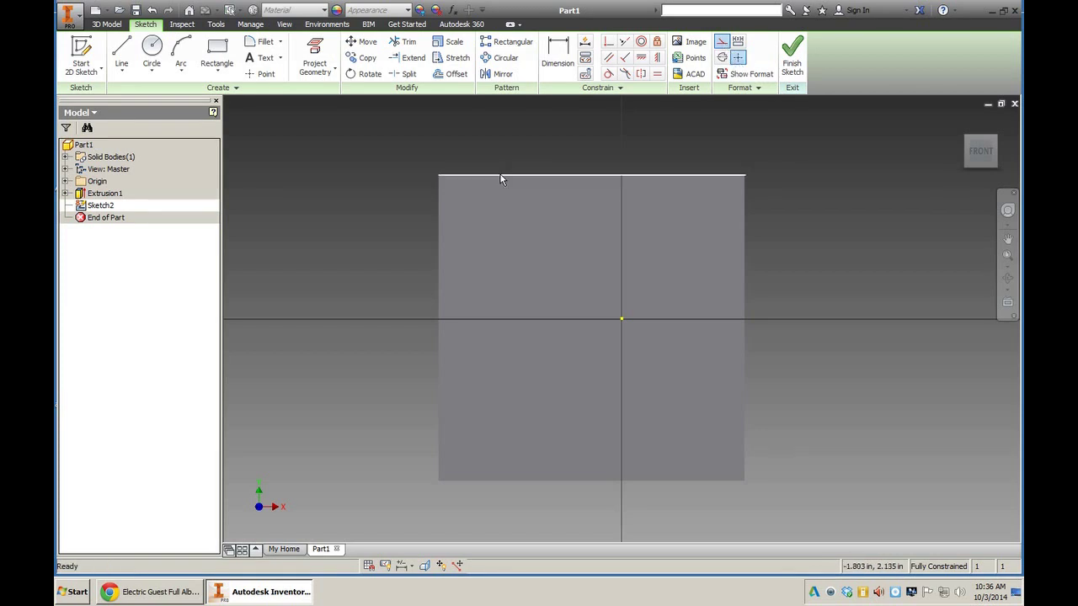
Place two sketch points on the top edge and two on the left edge.
left_click(258, 75)
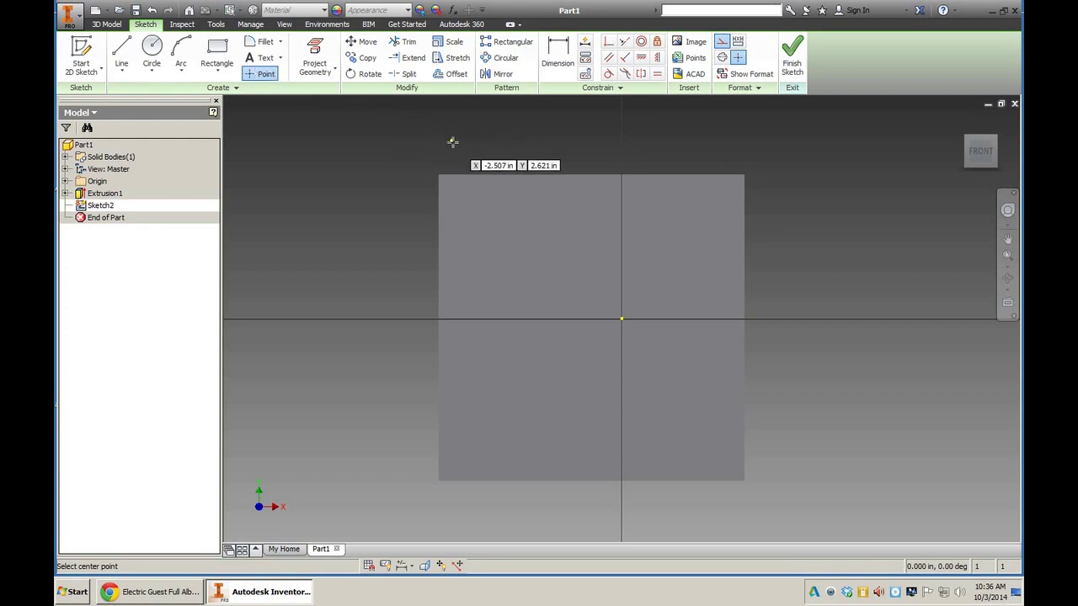
left_click(488, 174)
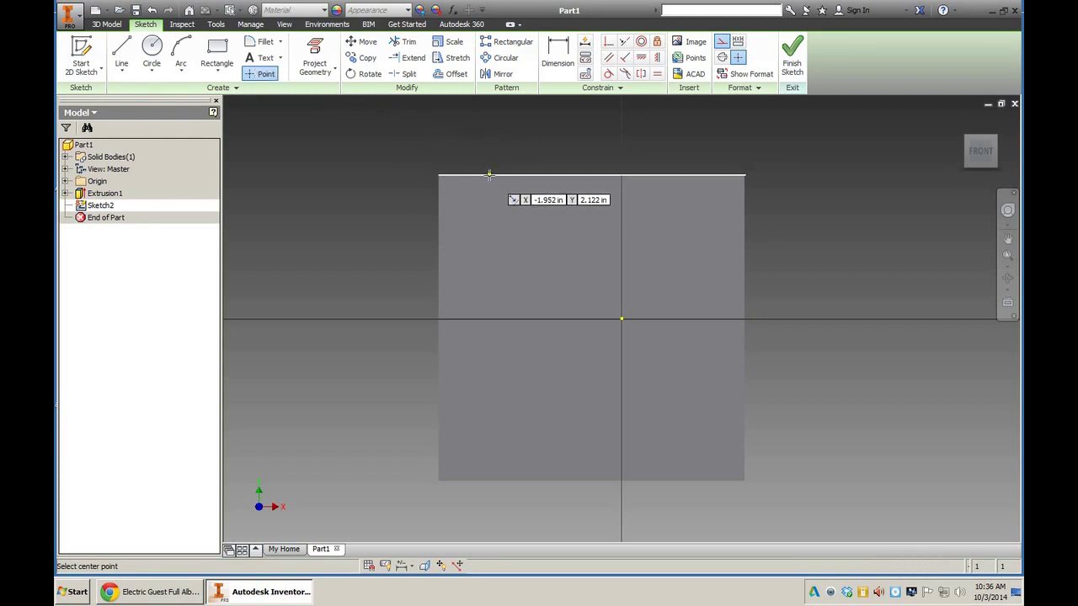
left_click(437, 221)
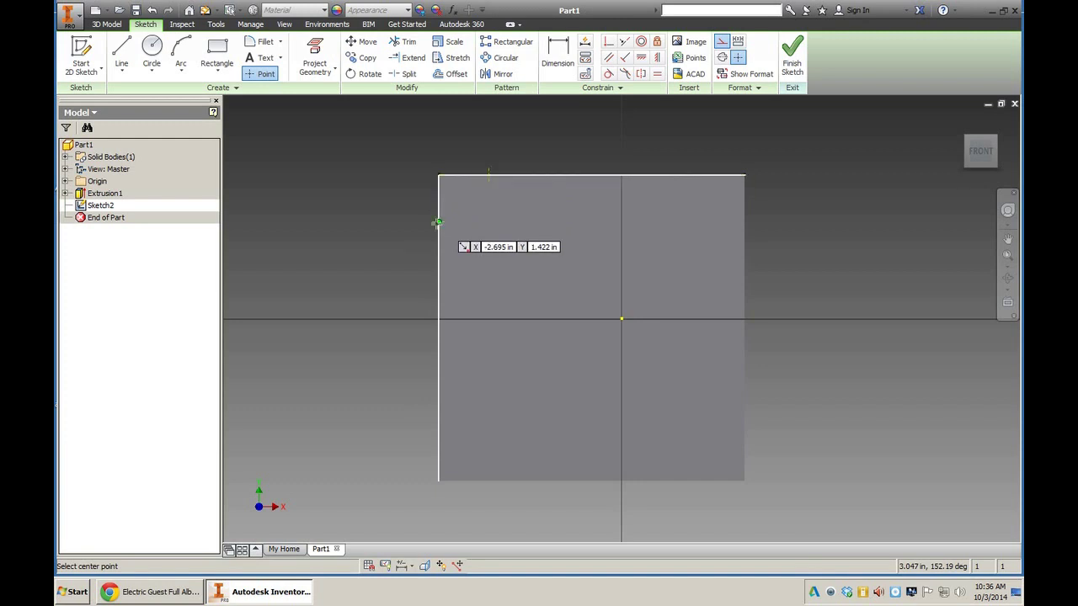
left_click(438, 453)
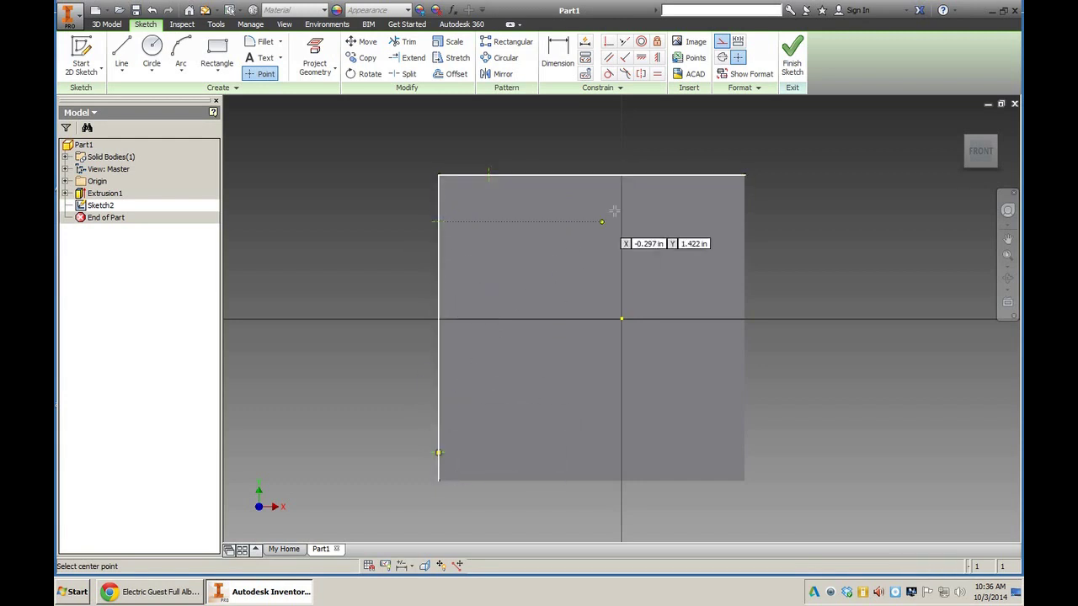
left_click(697, 174)
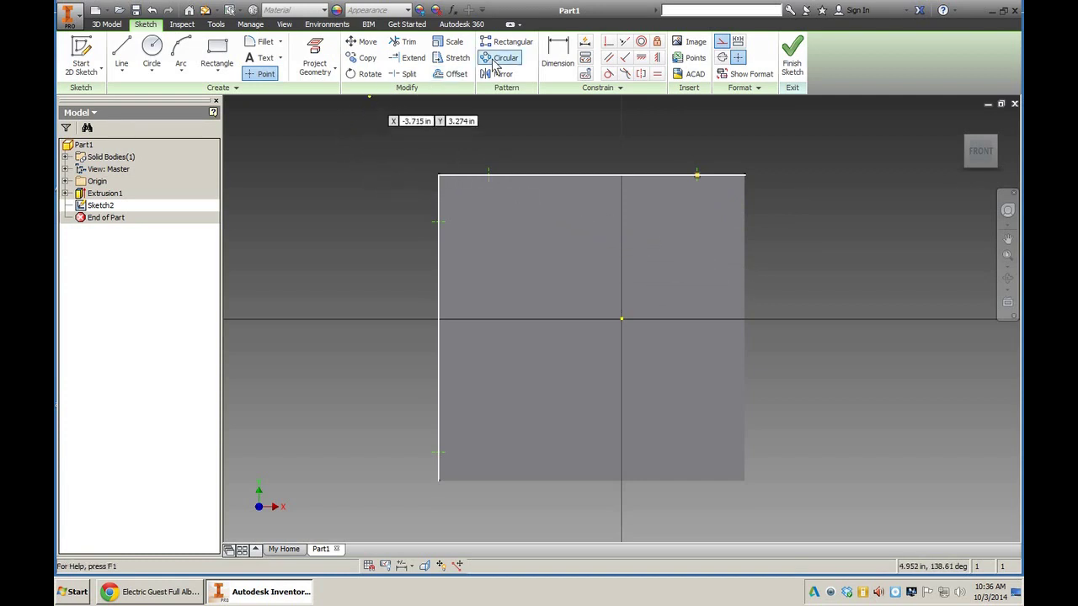
Dimension the two top-edge points 0.5 in from the top-left and top-right corners.
left_click(556, 52)
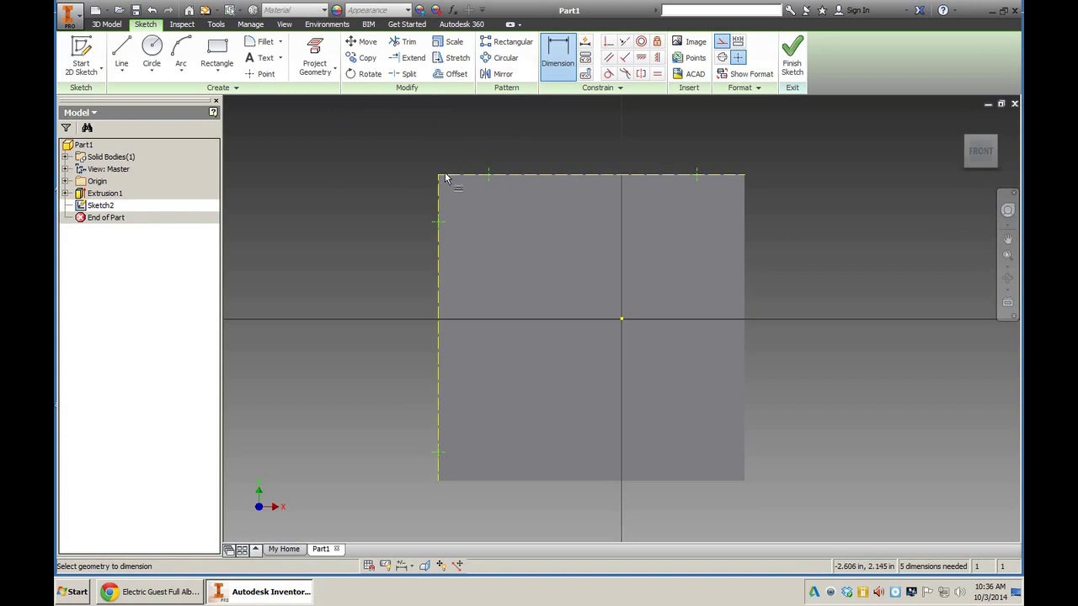
scroll(438, 176, "down", 5)
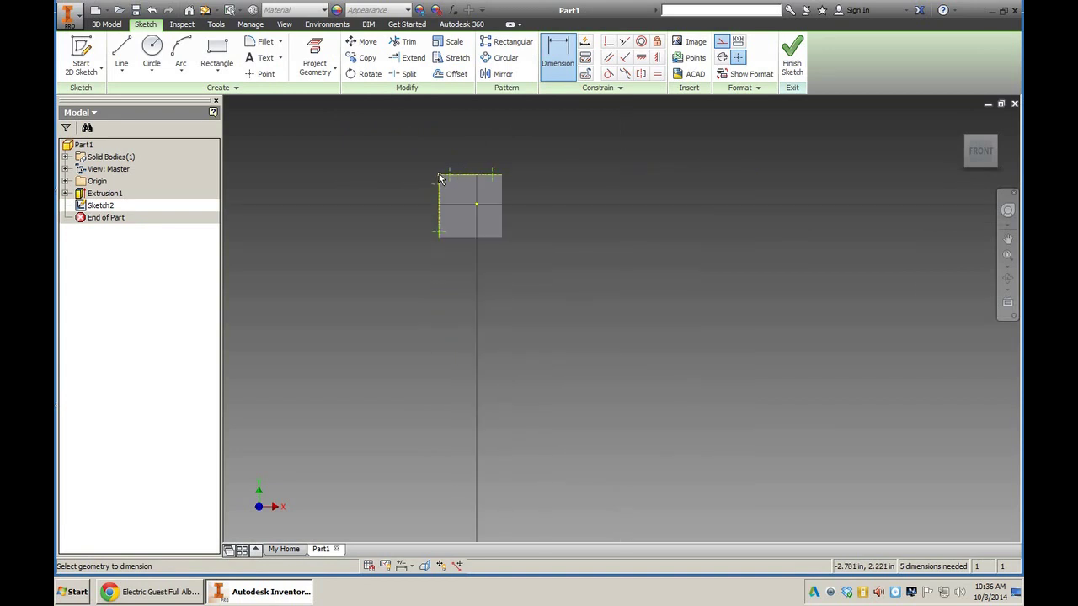
scroll(438, 177, "up", 8)
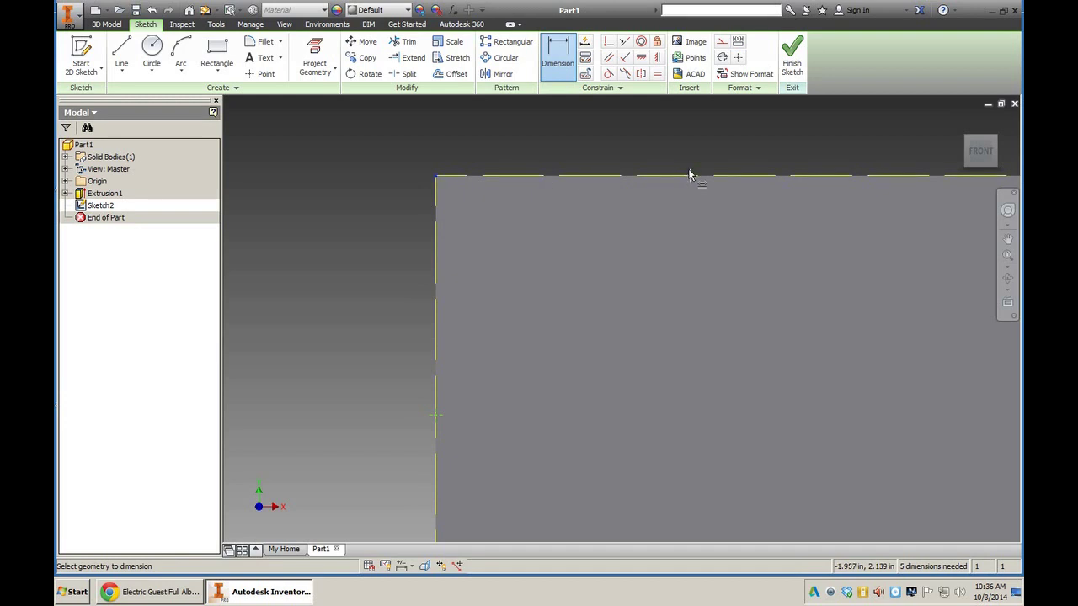
left_click(689, 175)
left_click(559, 128)
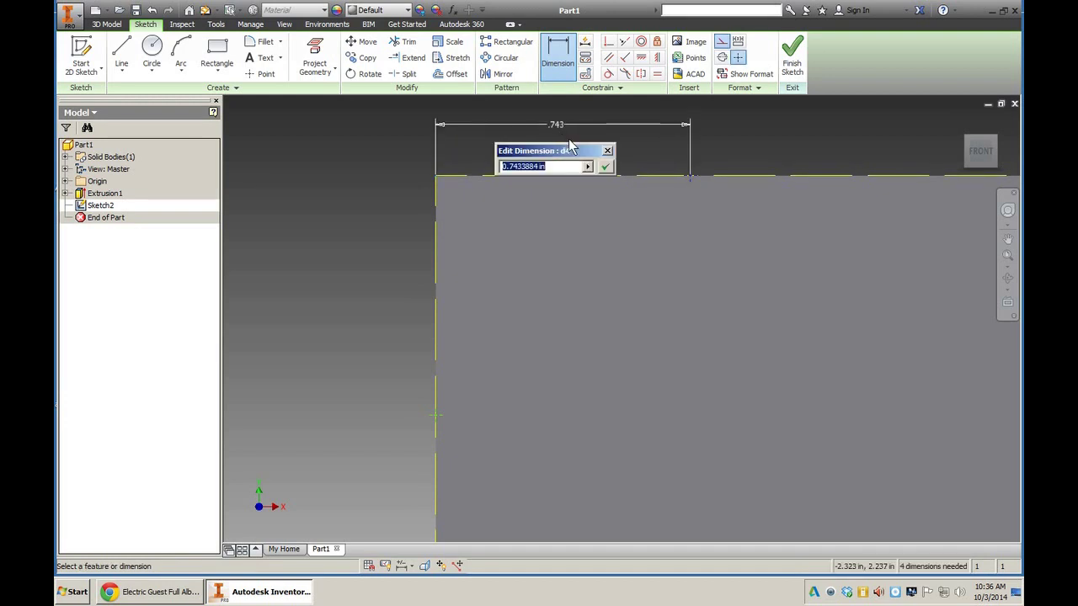
type(".5")
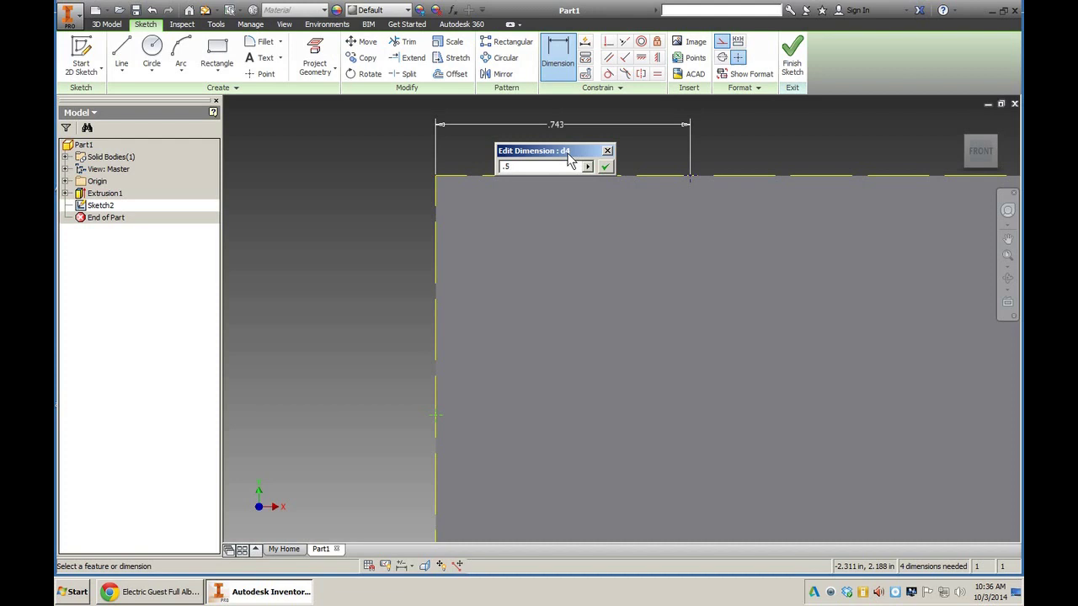
key("Return")
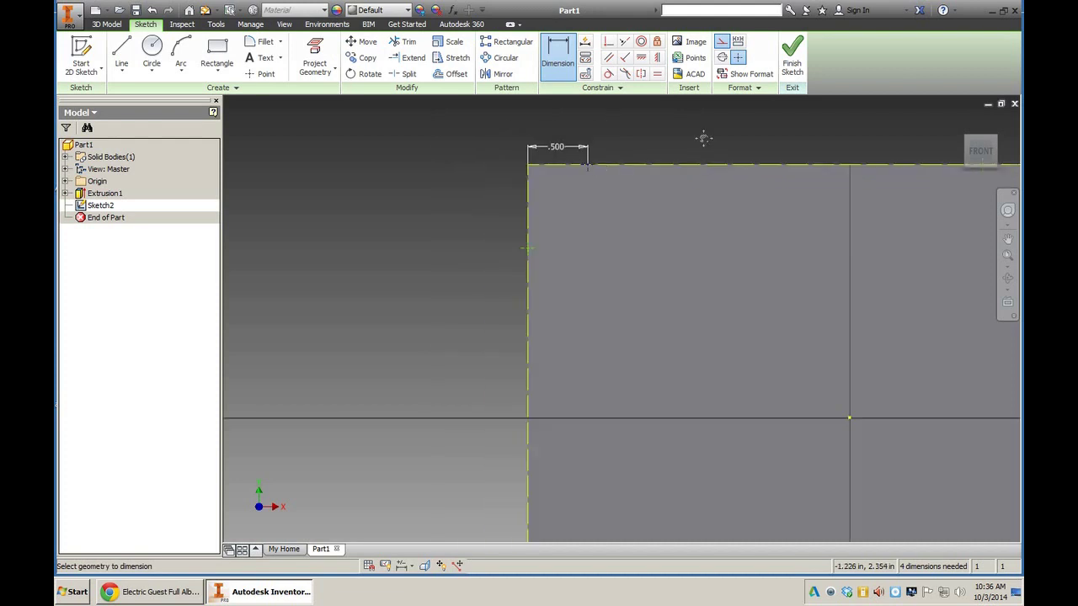
middle_click_drag(704, 139, 251, 251)
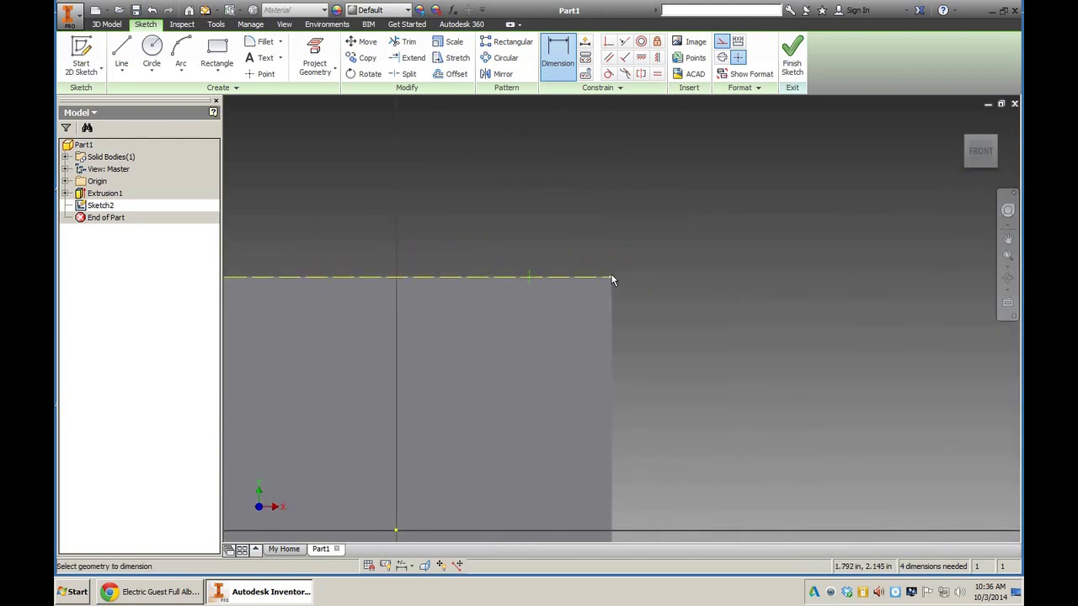
left_click(528, 276)
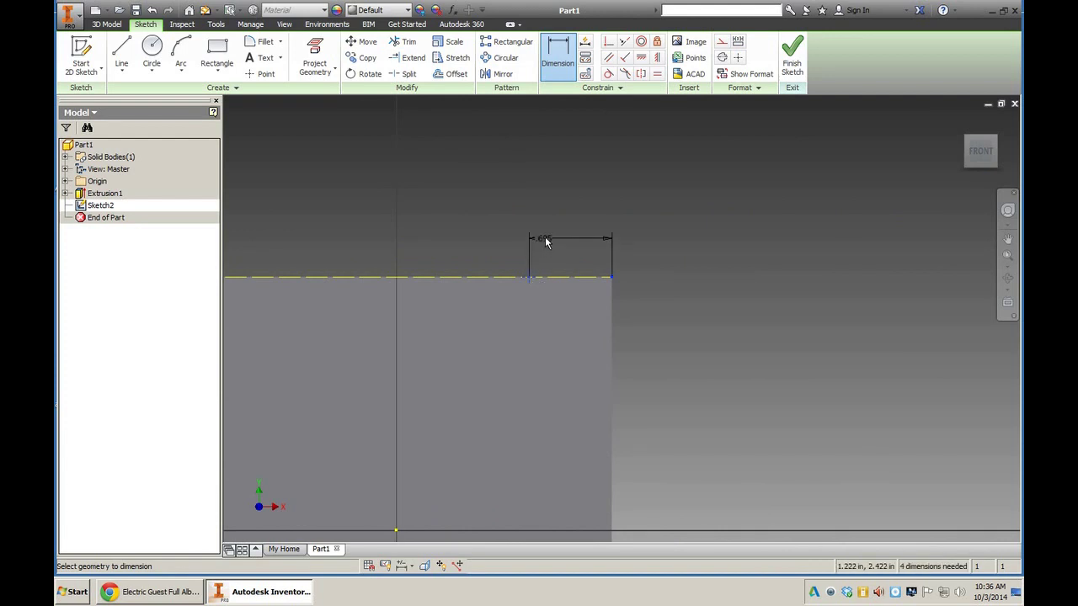
left_click(561, 241)
type(".5")
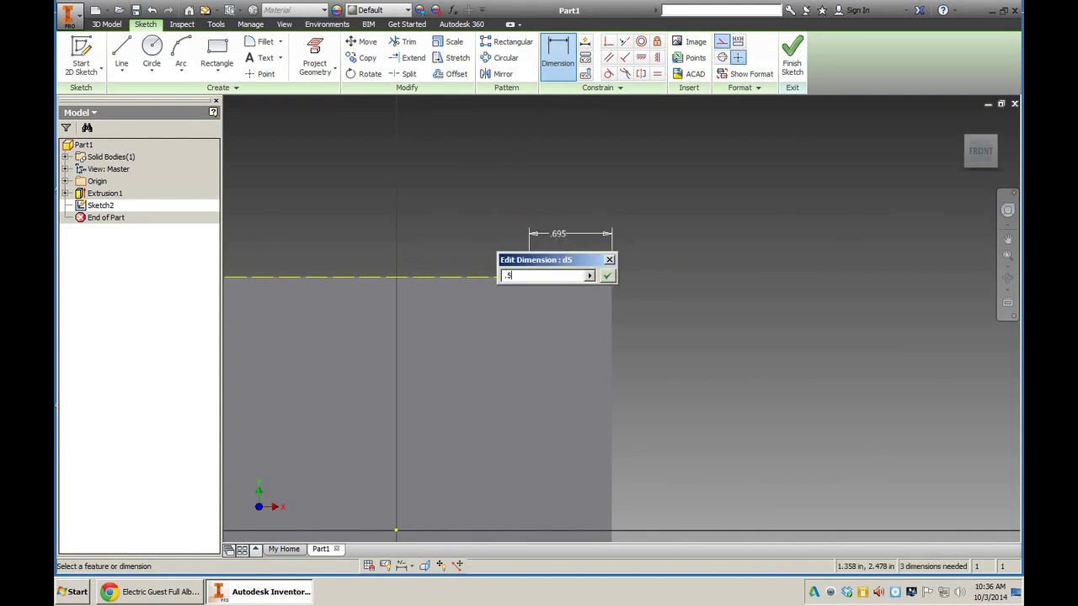
key("Return")
Dimension the two left-edge points 0.5 in from the top and bottom corners.
scroll(505, 253, "down", 3)
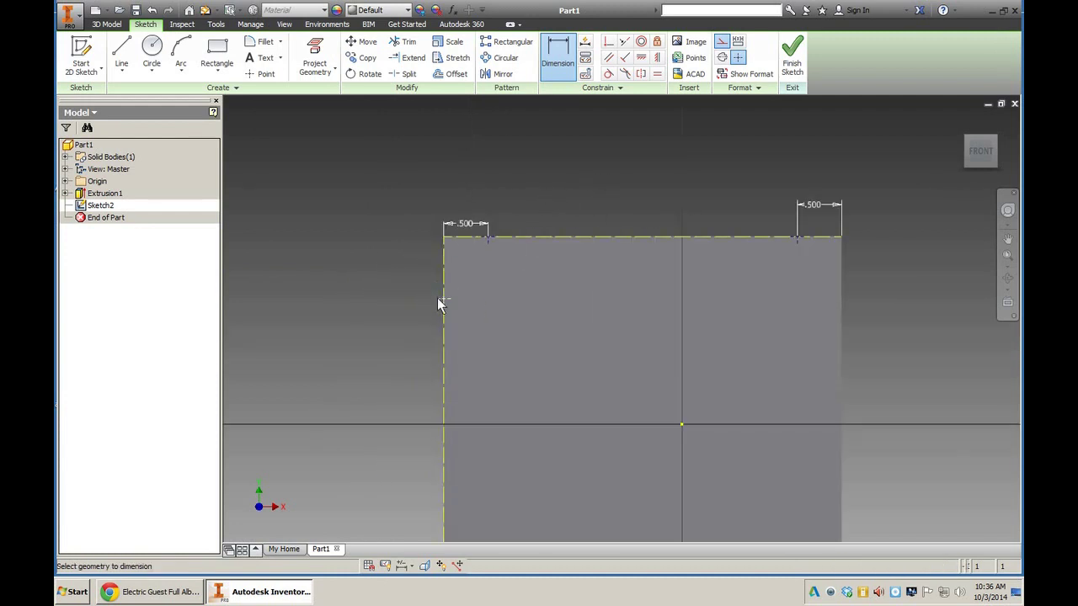
left_click(443, 286)
left_click(408, 267)
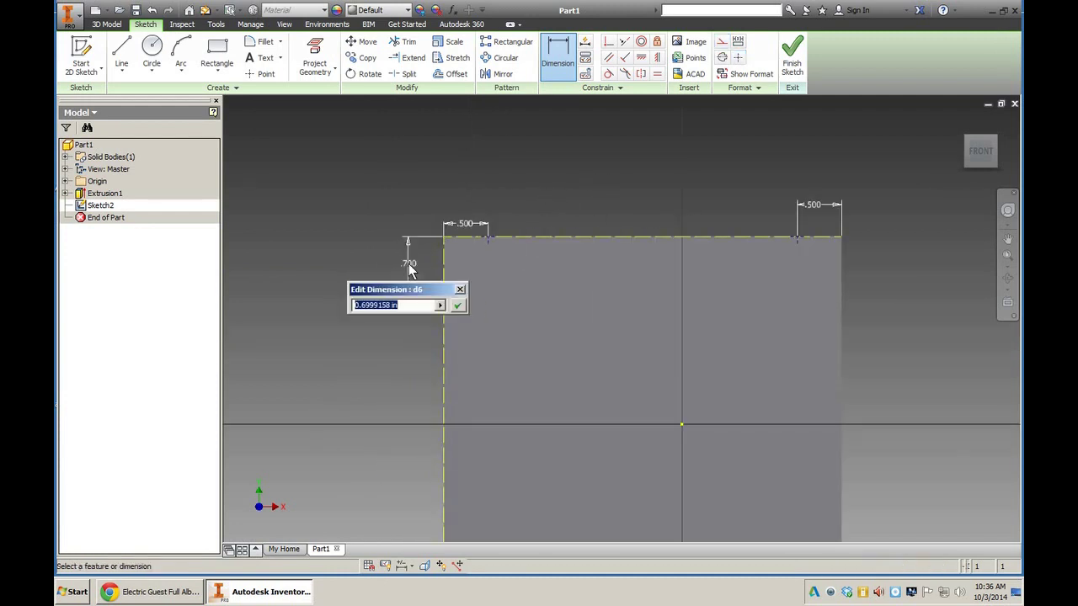
type(".5")
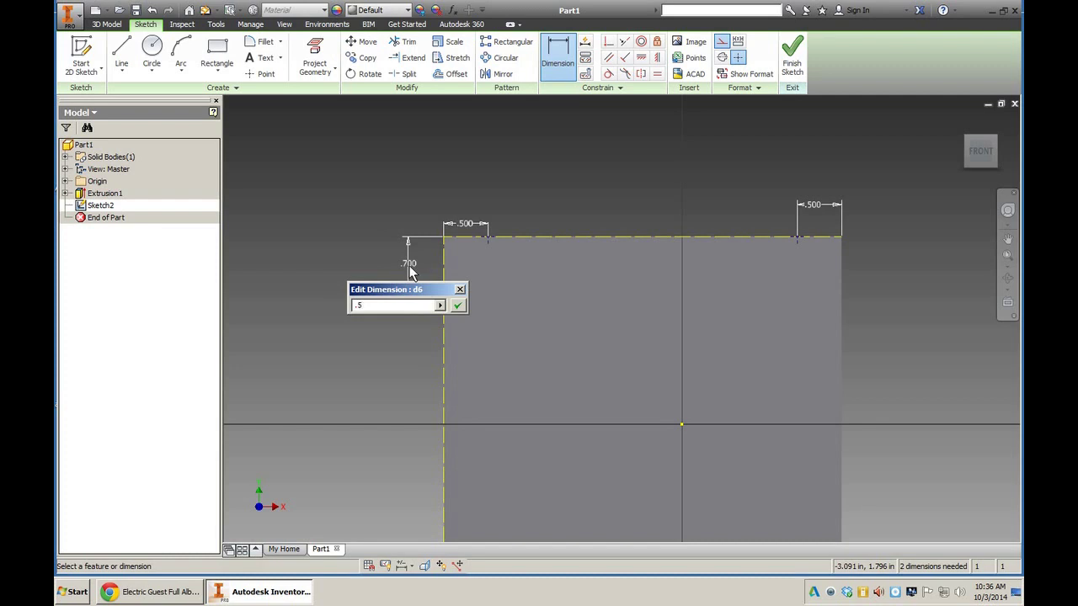
key("Return")
middle_click_drag(362, 368, 359, 242)
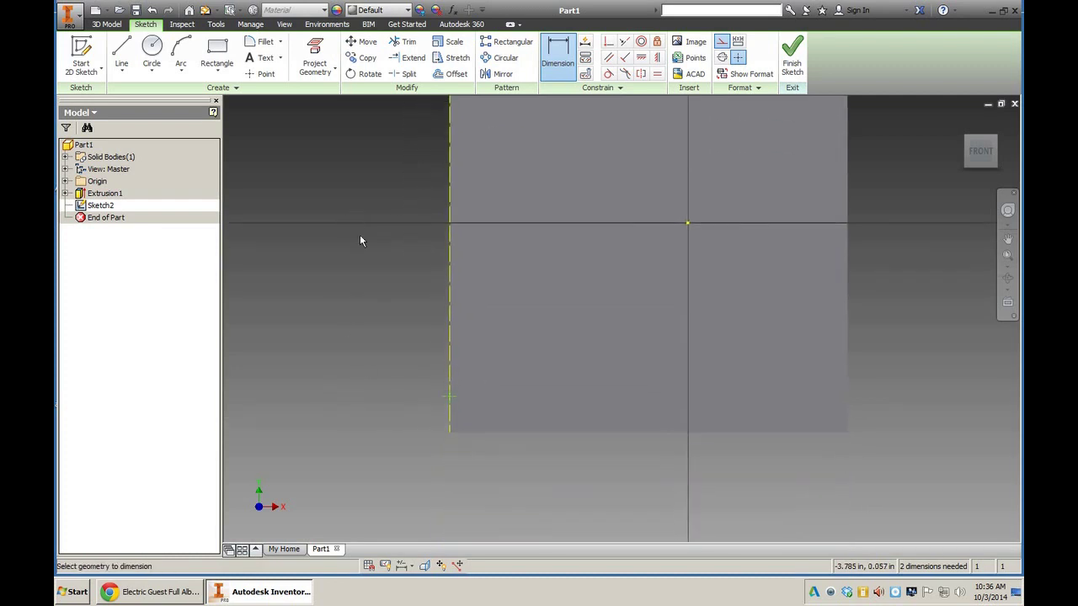
left_click(450, 433)
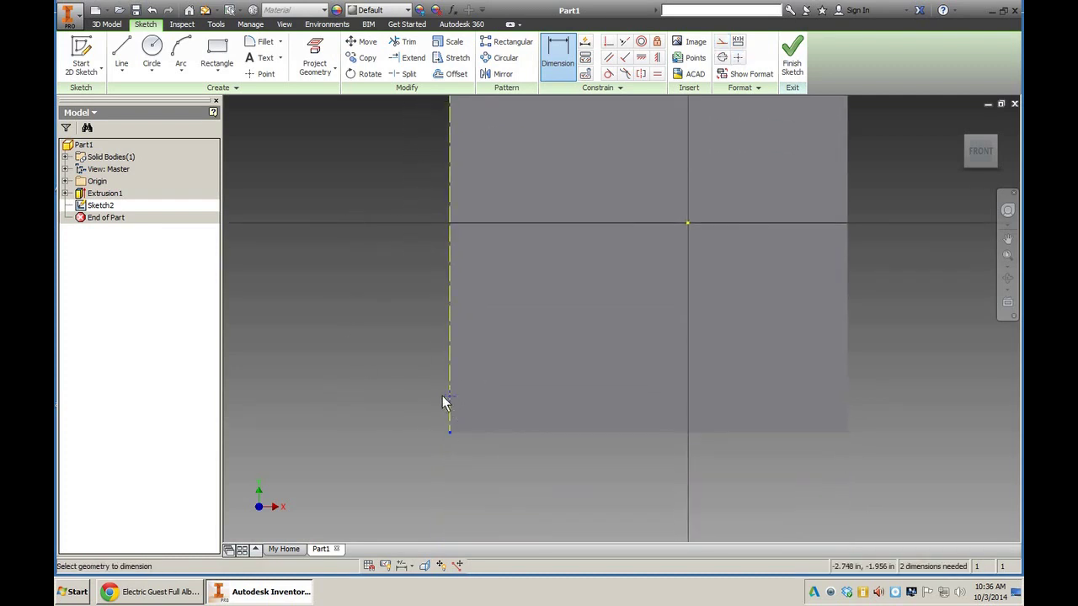
left_click(448, 397)
left_click(403, 417)
type(".")
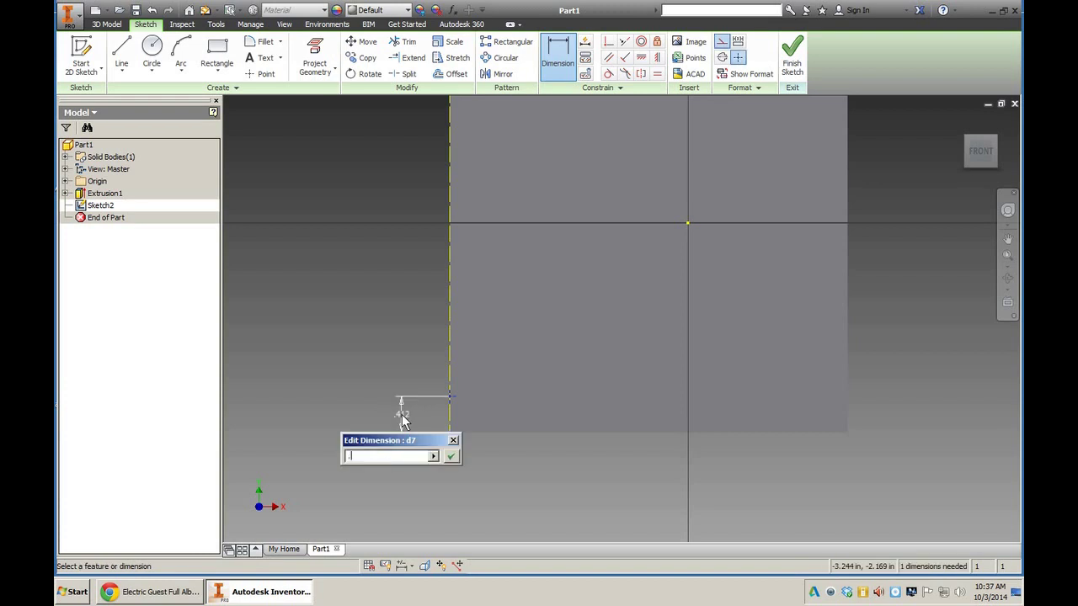
type("5")
key("Return")
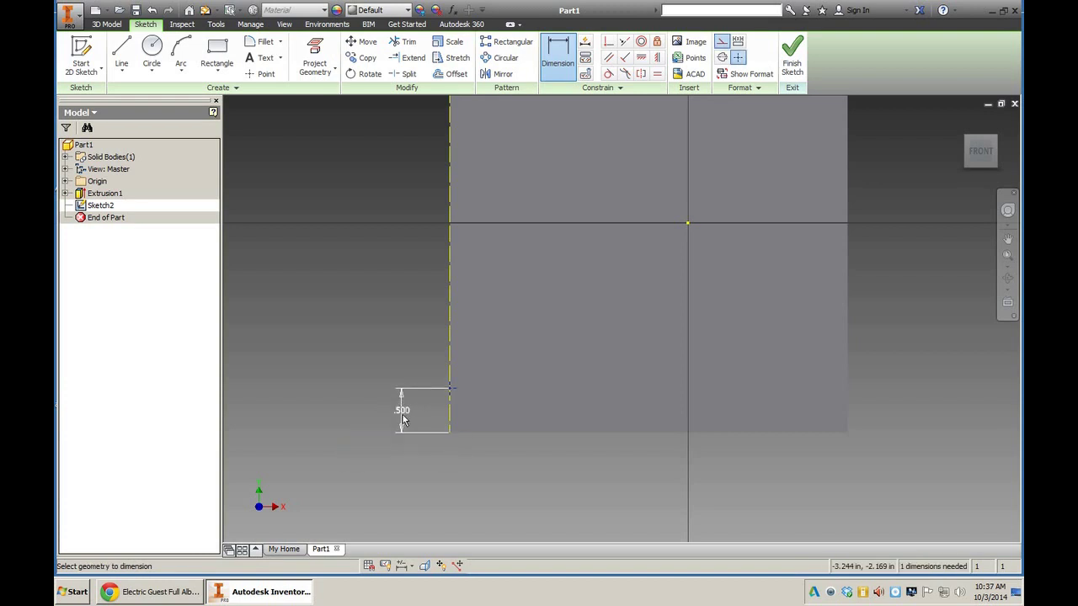
scroll(395, 382, "down", 2)
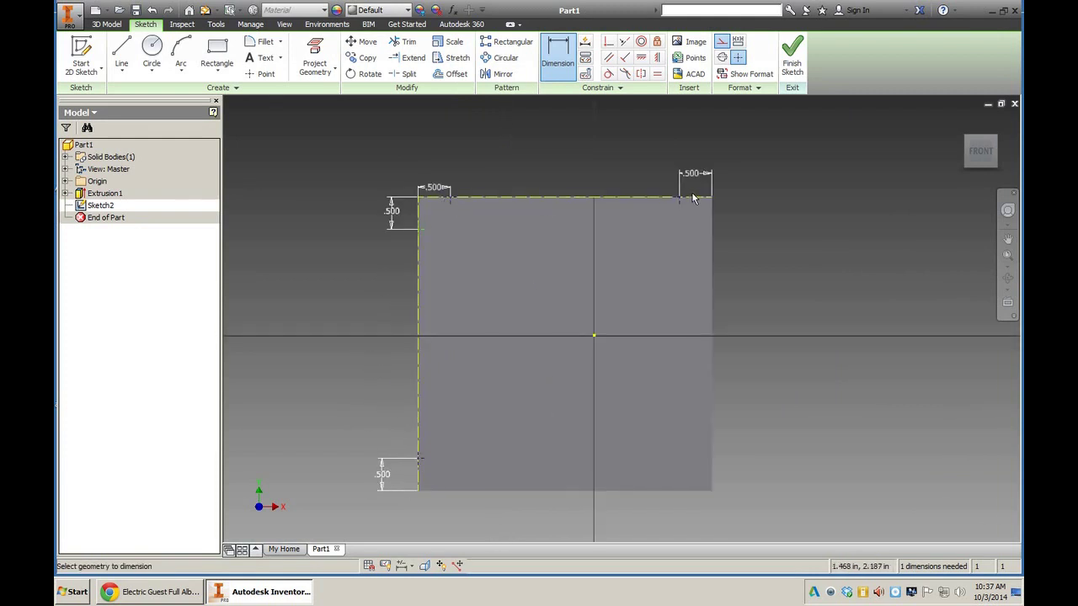
middle_click_drag(770, 281, 746, 274)
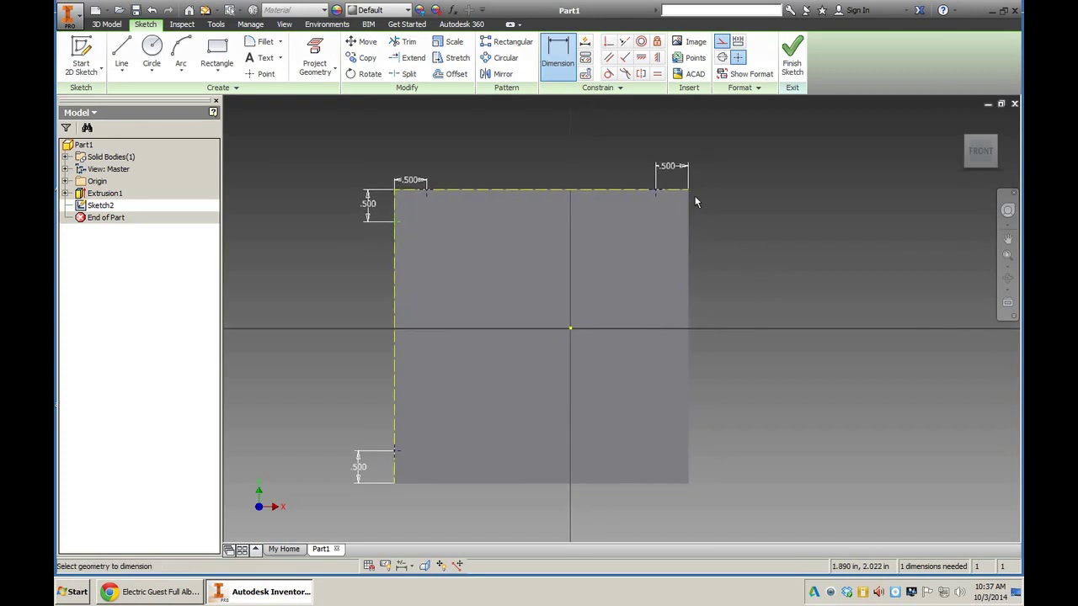
key("l")
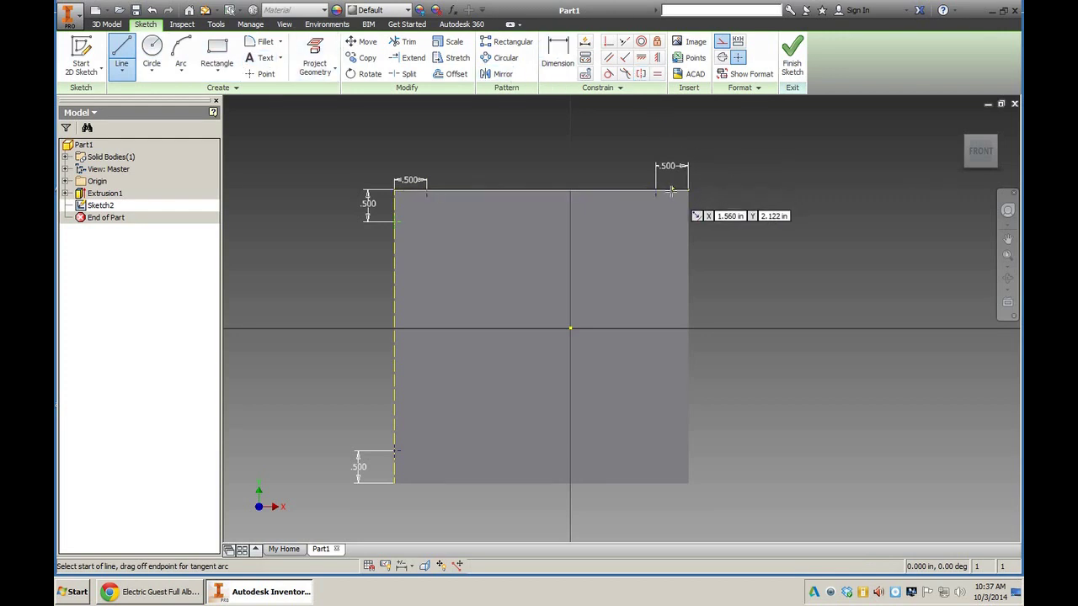
Draw dashed guide lines 0.5 in inside the right, bottom, left and top edges.
left_click(656, 190)
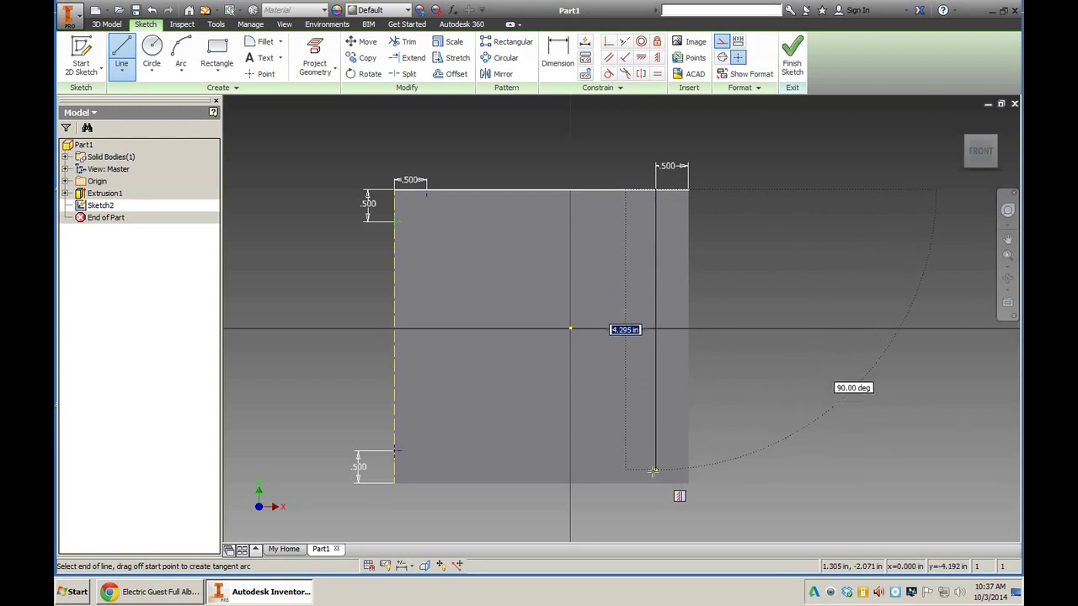
left_click(655, 482)
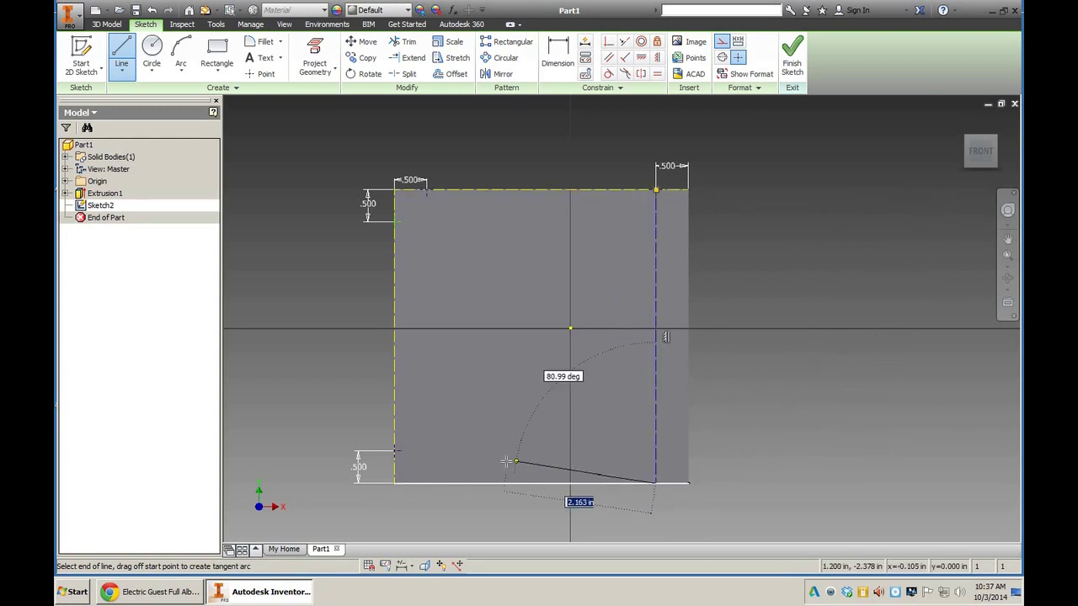
key("Escape")
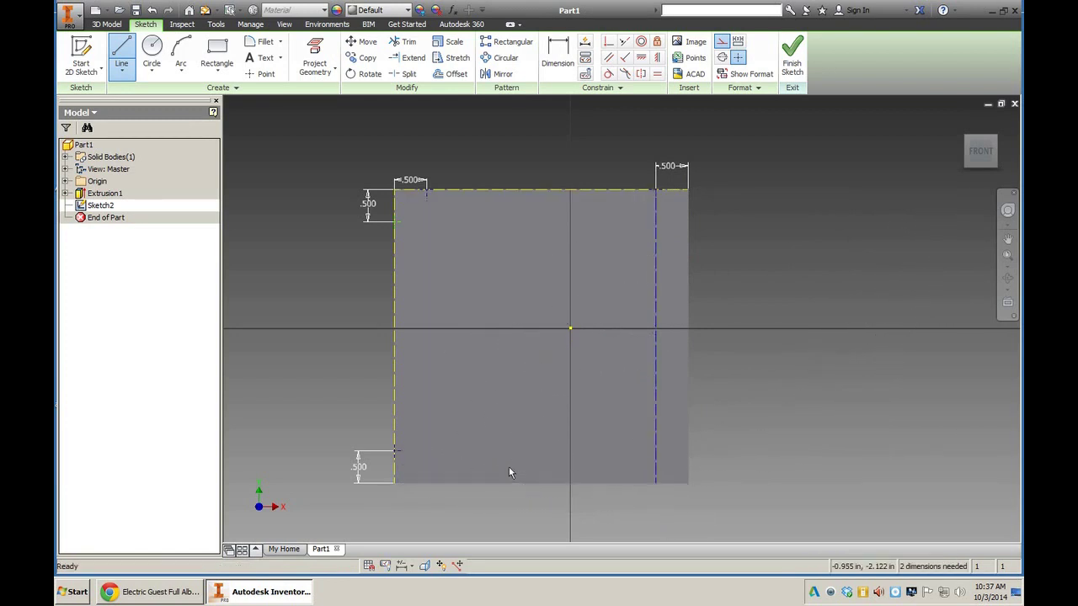
left_click(121, 52)
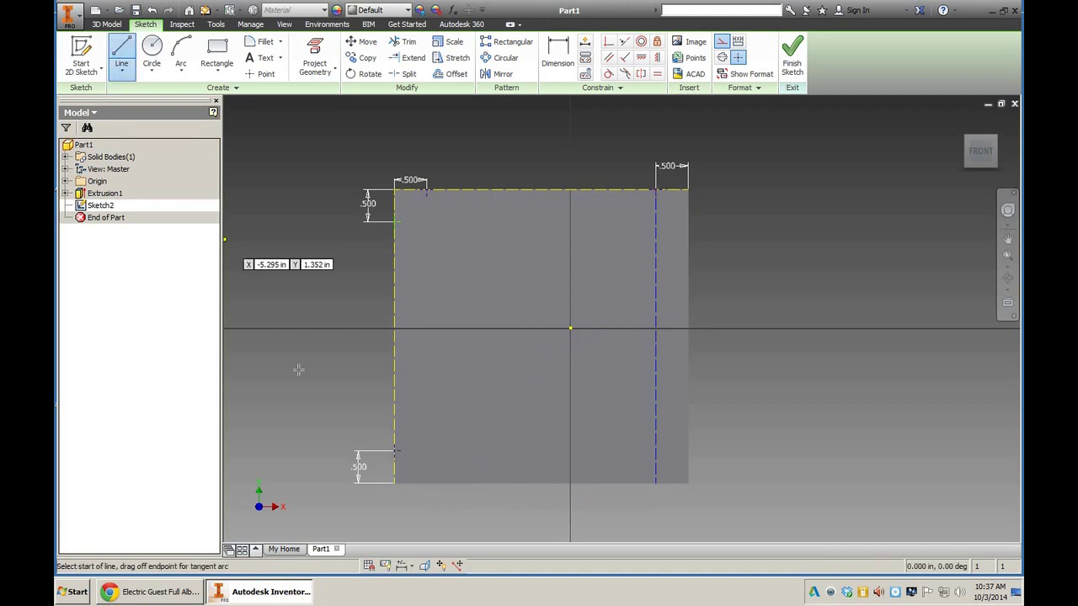
left_click(394, 452)
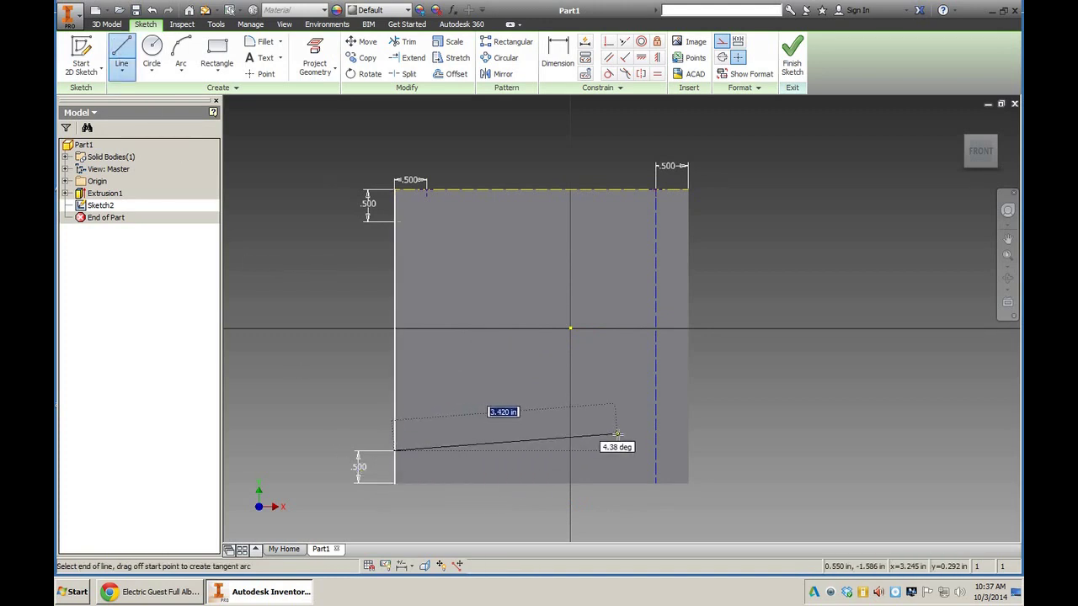
double_click(656, 451)
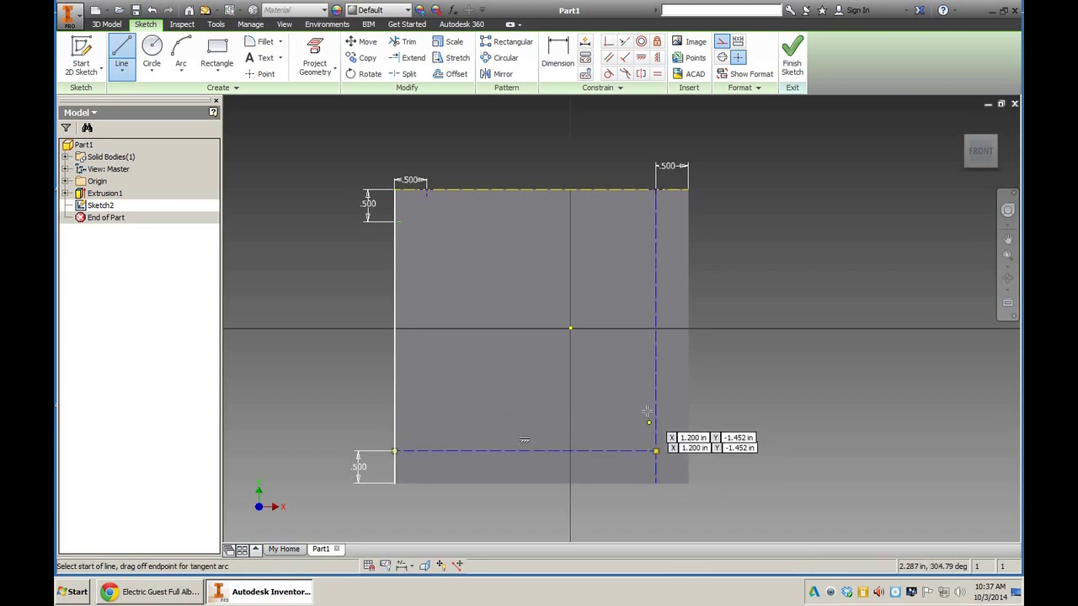
left_click(427, 191)
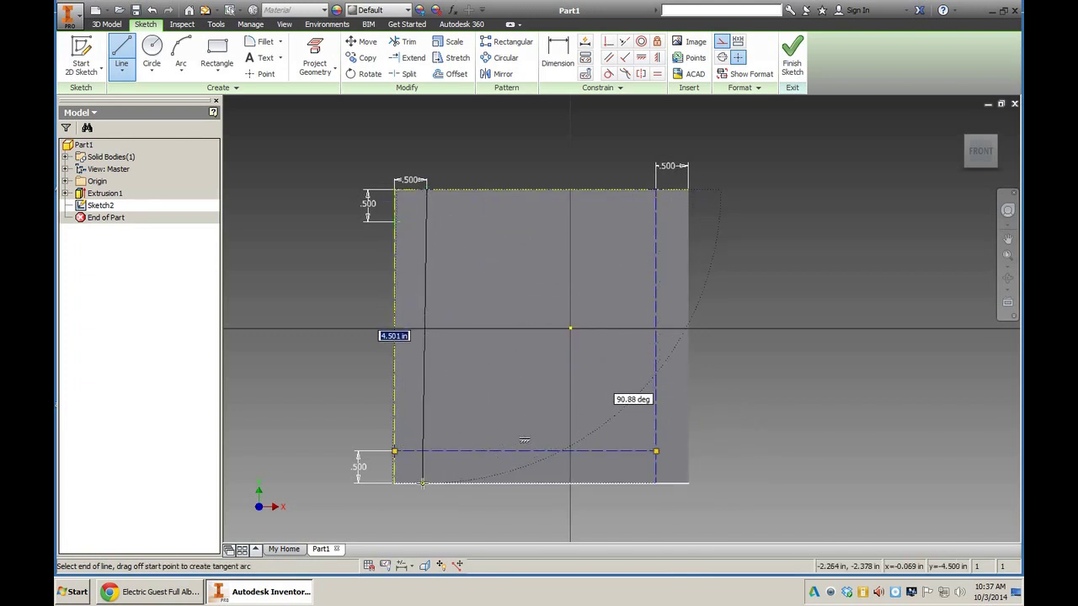
double_click(427, 483)
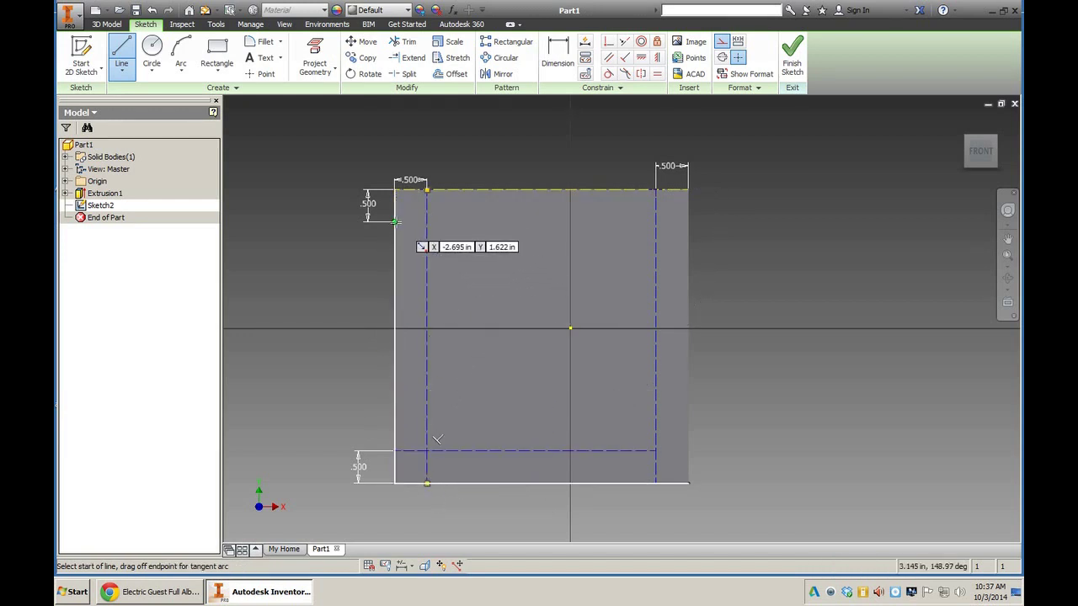
left_click(395, 222)
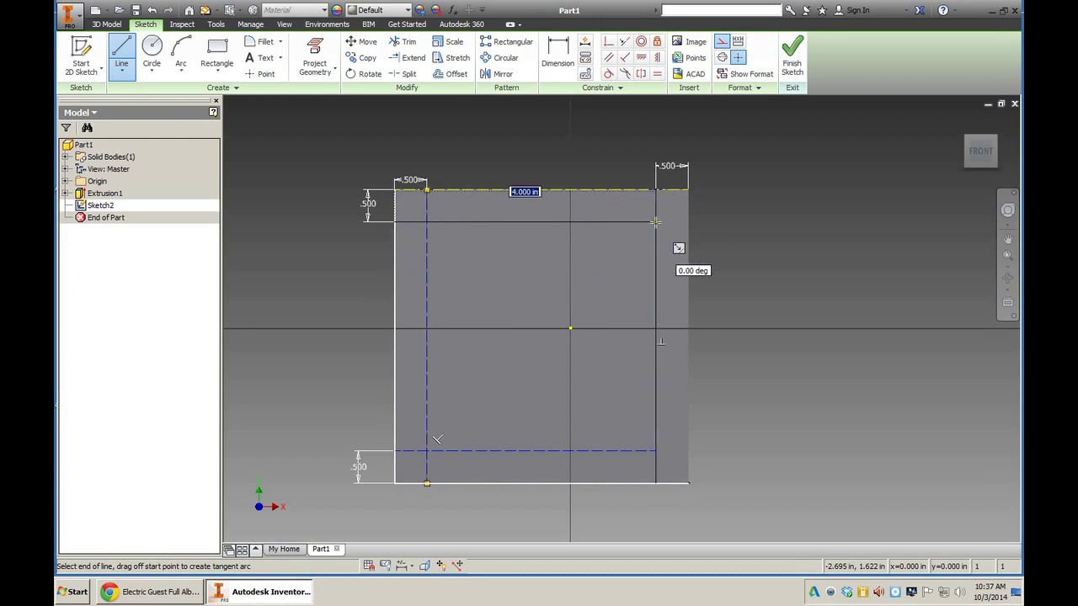
left_click(688, 221)
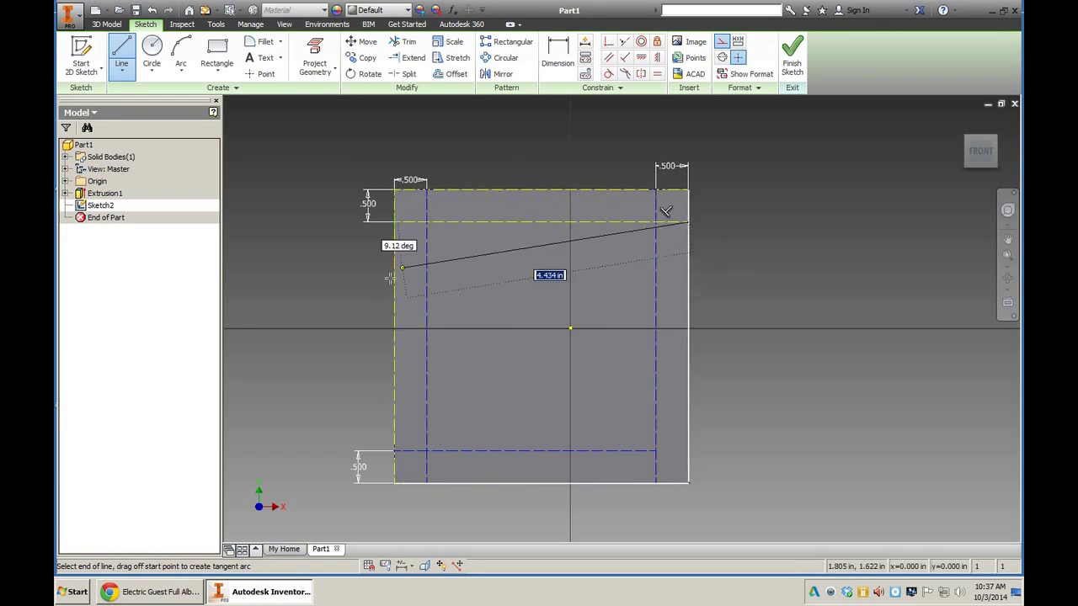
key("Escape")
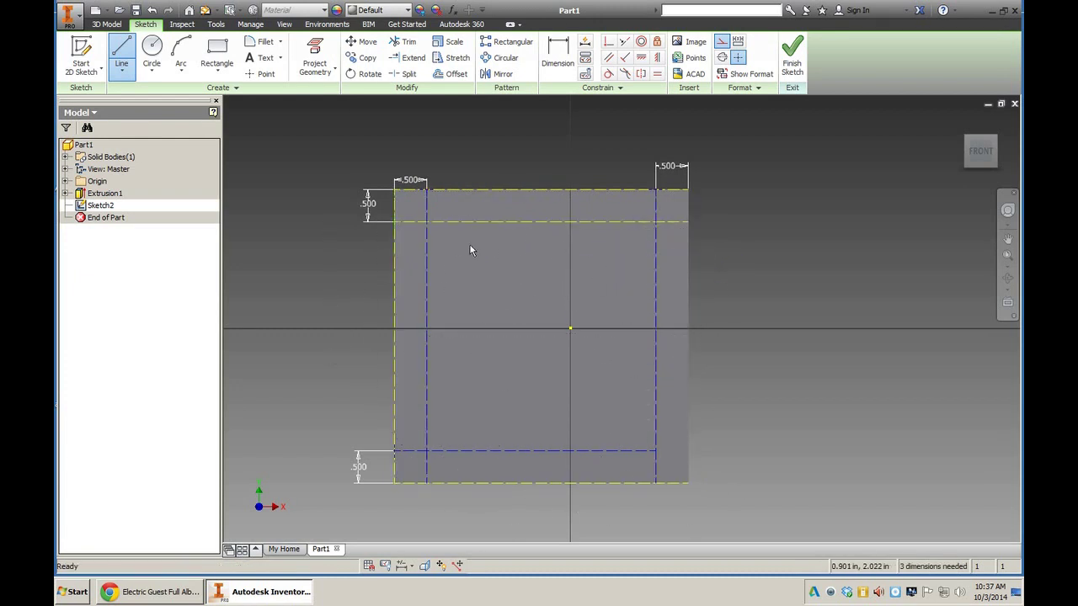
Exit the Line tool and bring up the Format line-style options to return to Default lines.
key("Escape")
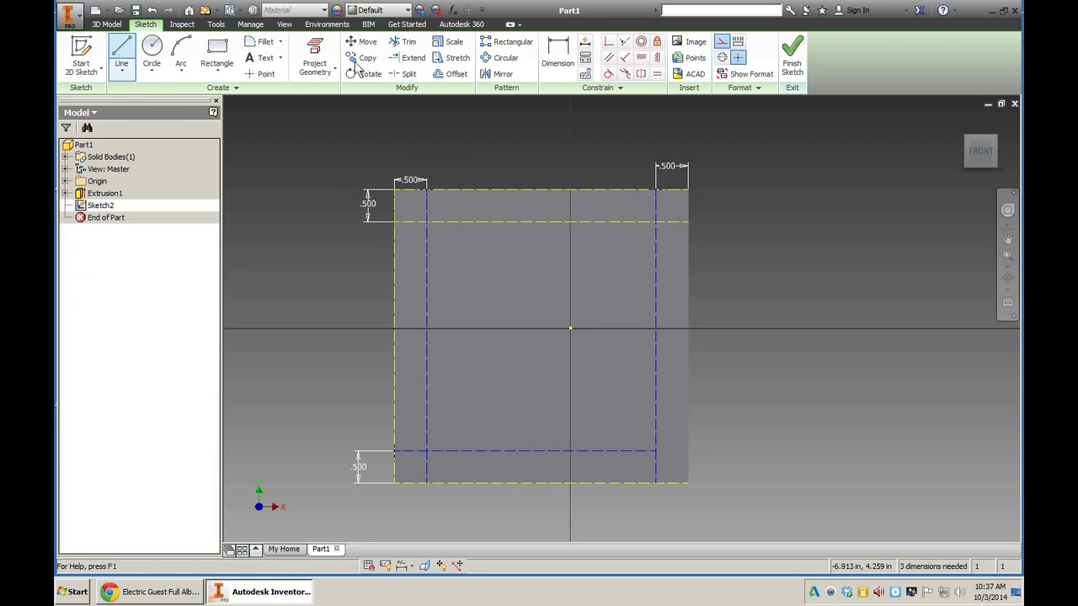
left_click(748, 86)
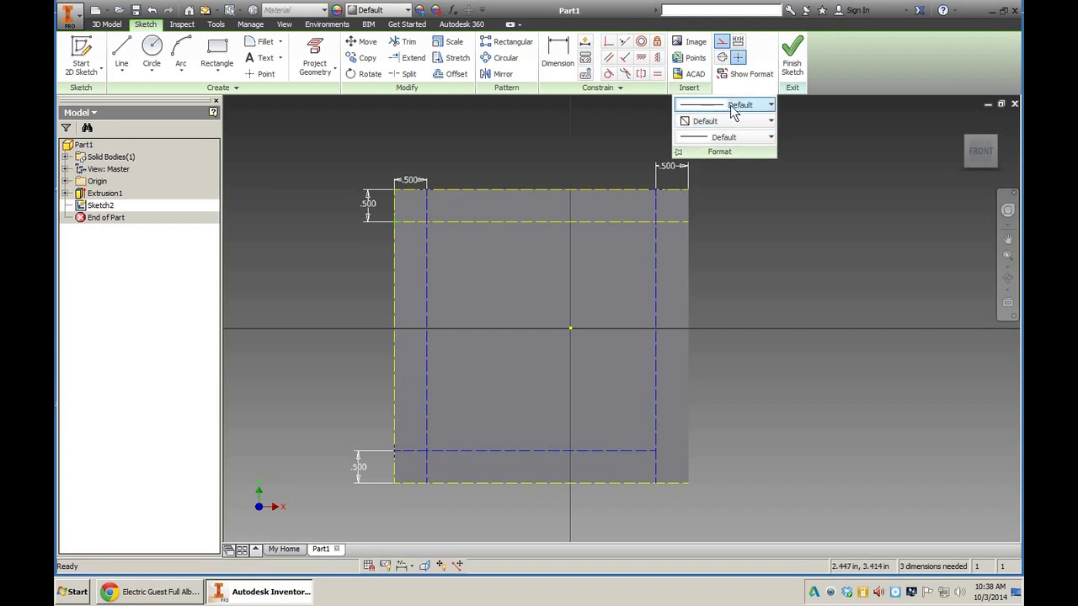
Draw a triangle from both lower inner corners to an apex on the top guide line, plus its base.
left_click(121, 55)
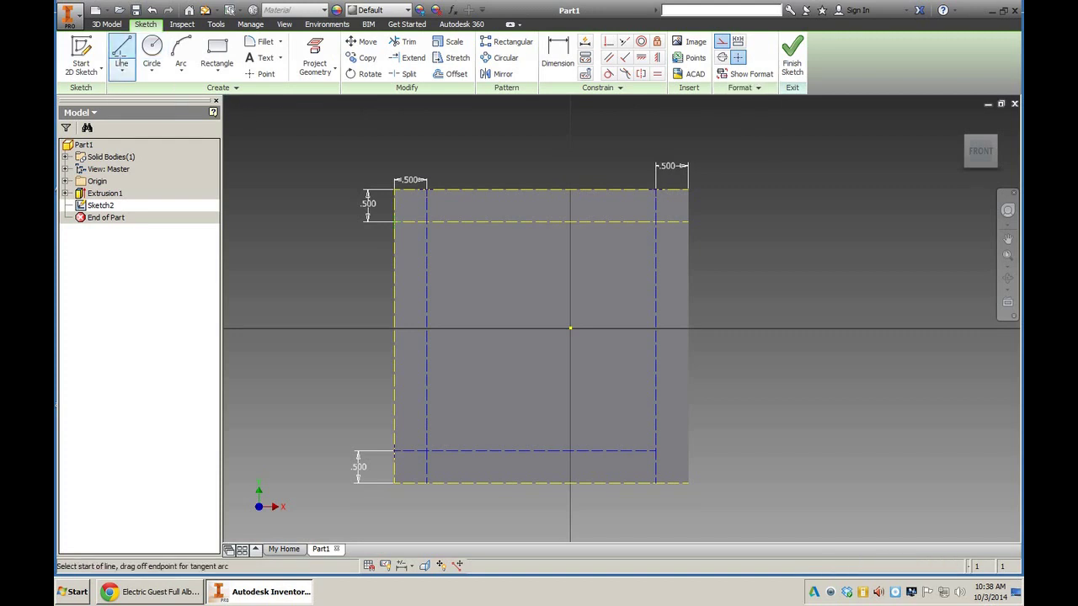
left_click(427, 450)
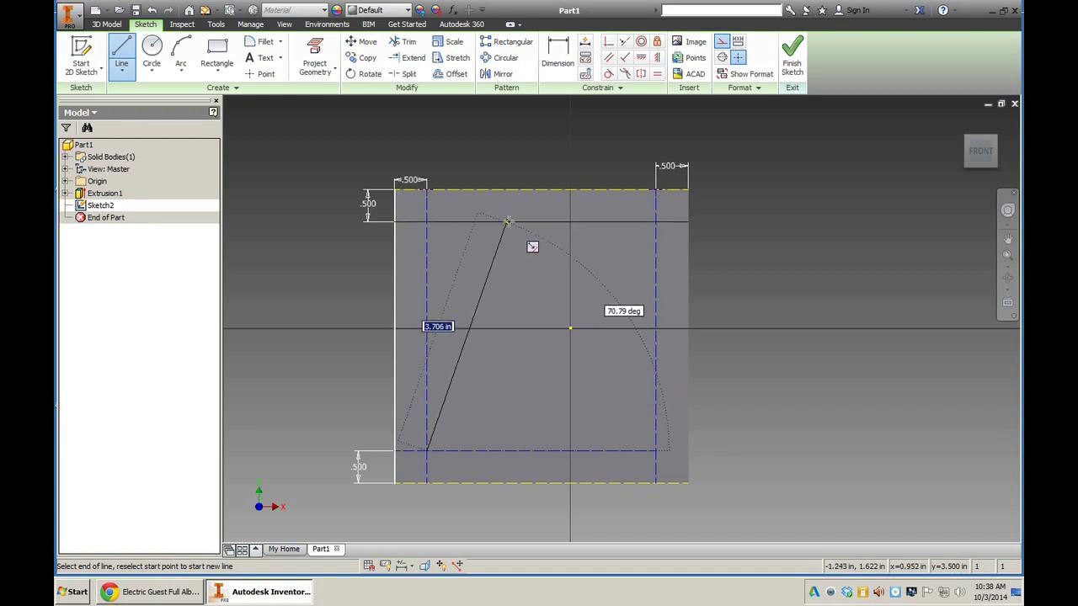
double_click(542, 221)
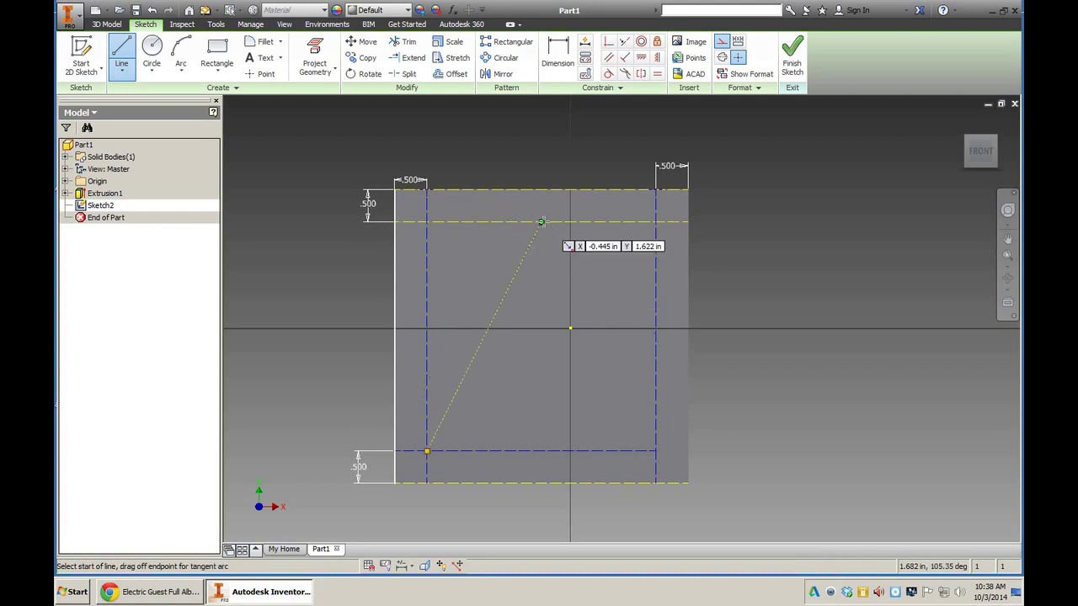
left_click(656, 452)
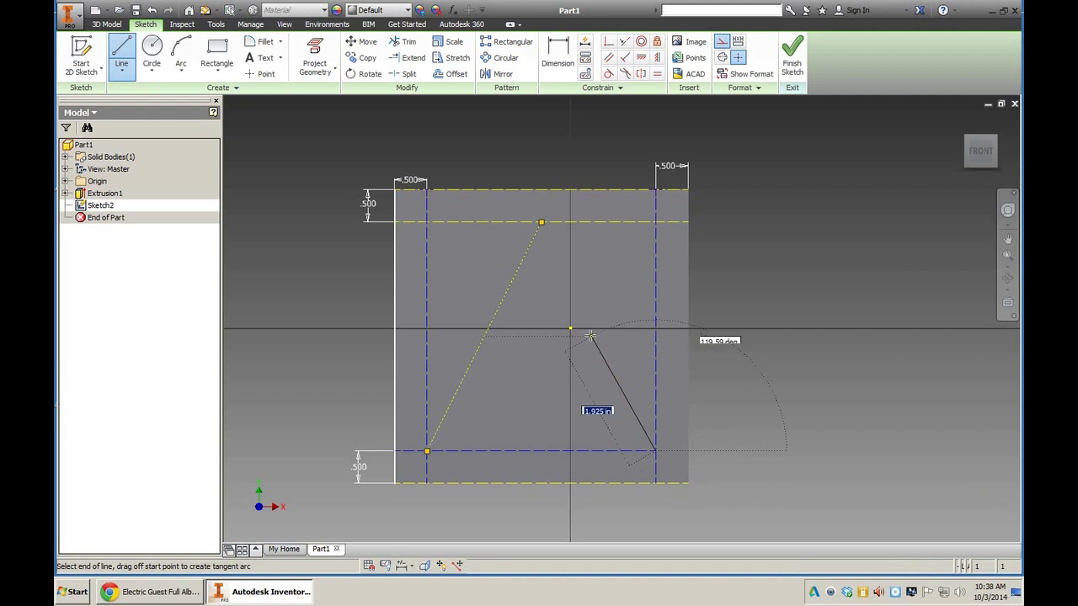
double_click(540, 223)
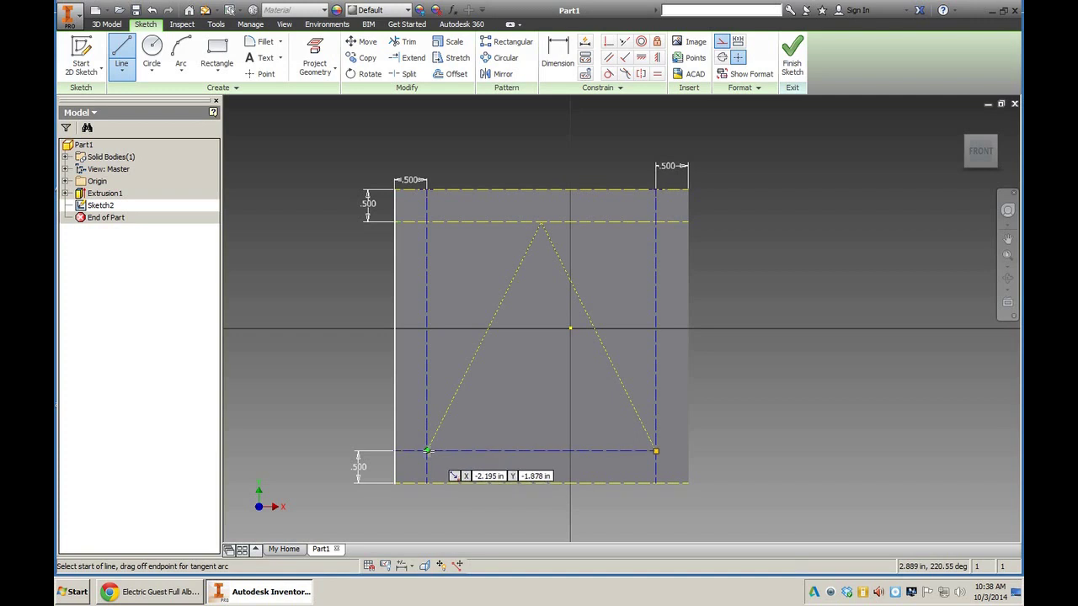
left_click(427, 450)
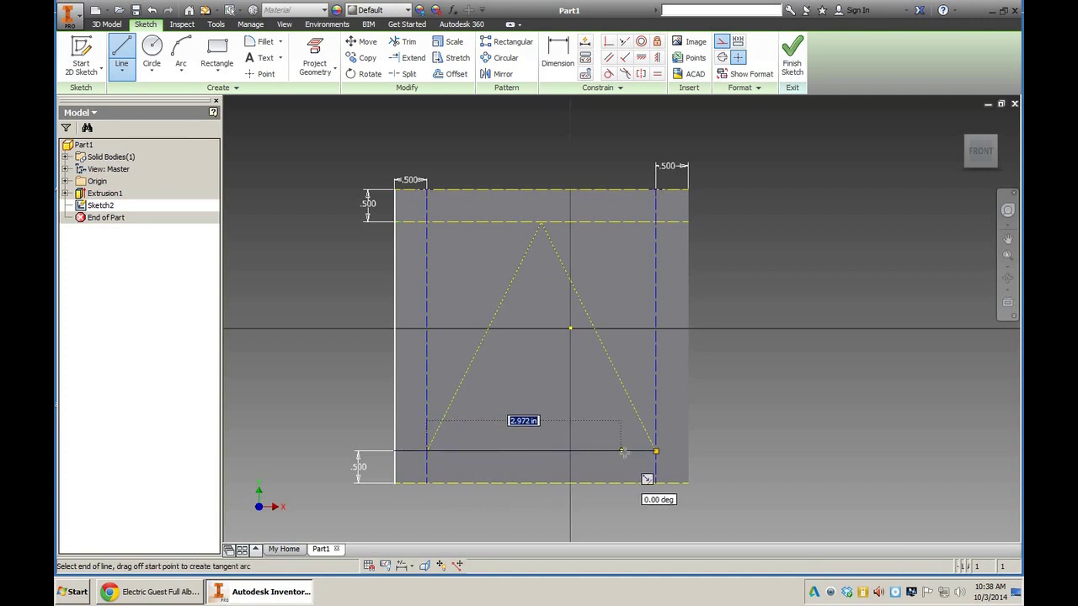
double_click(655, 451)
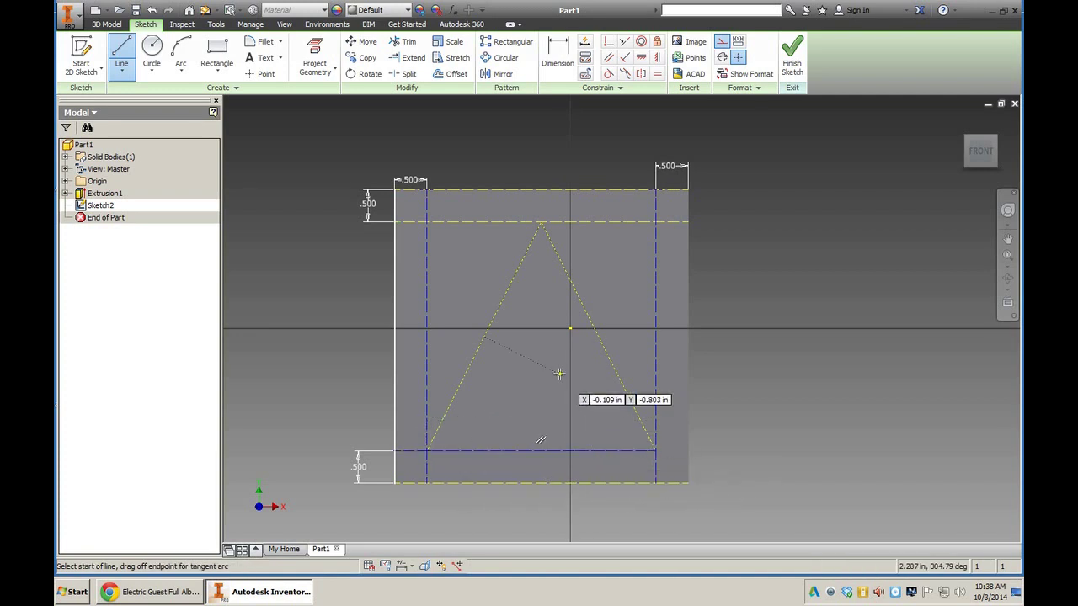
key("Escape")
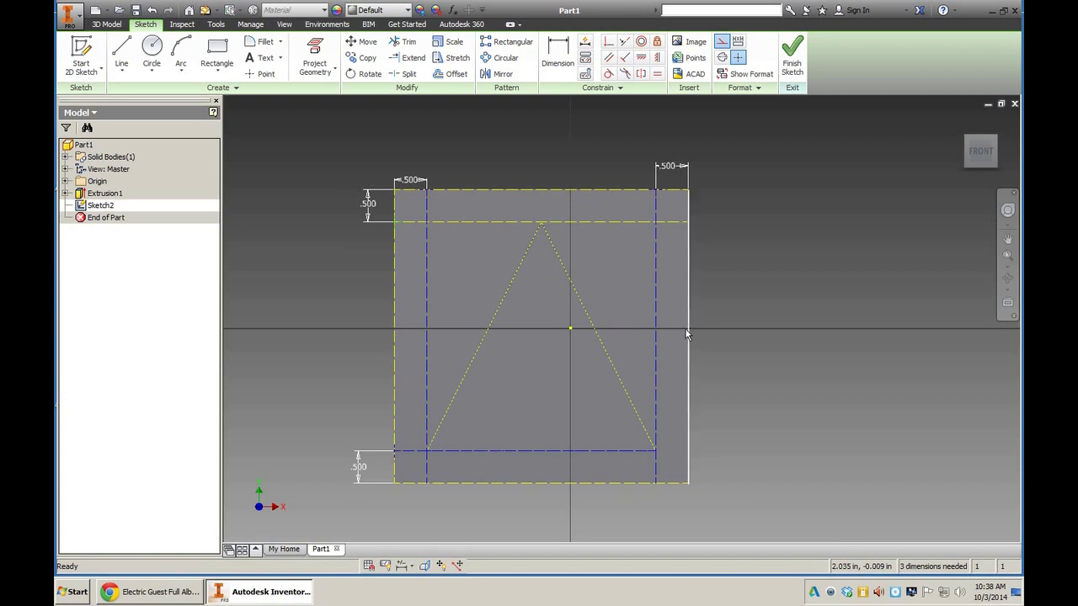
scroll(607, 313, "up", 2)
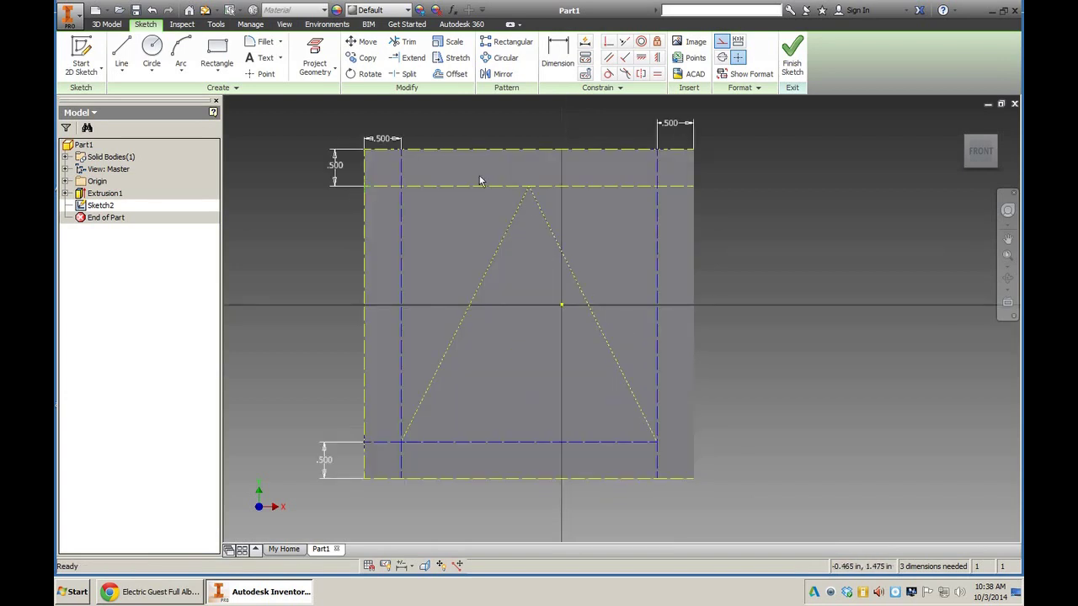
left_click(270, 74)
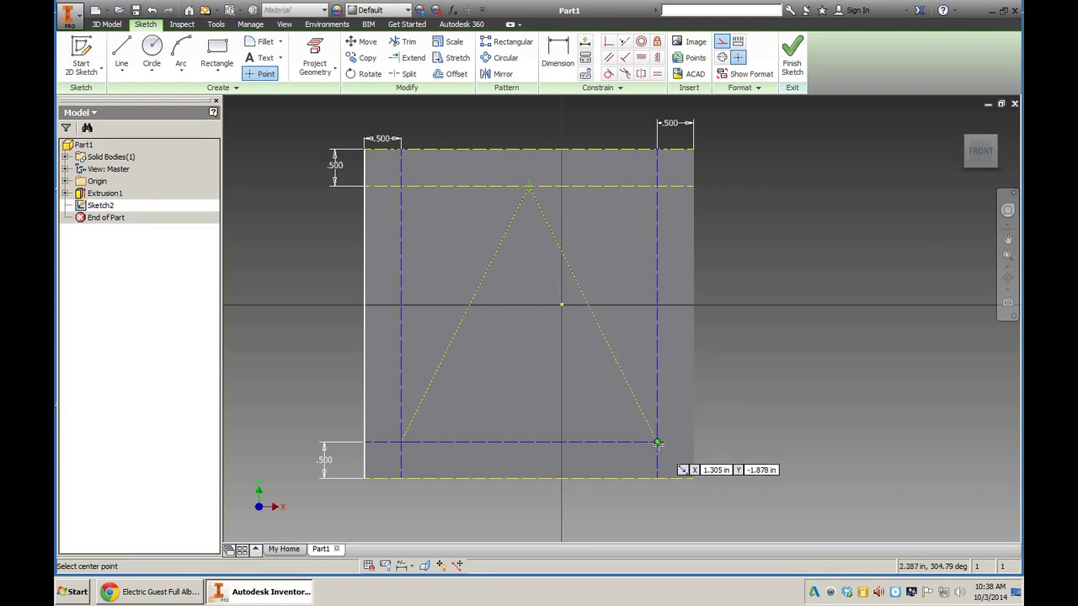
key("Escape")
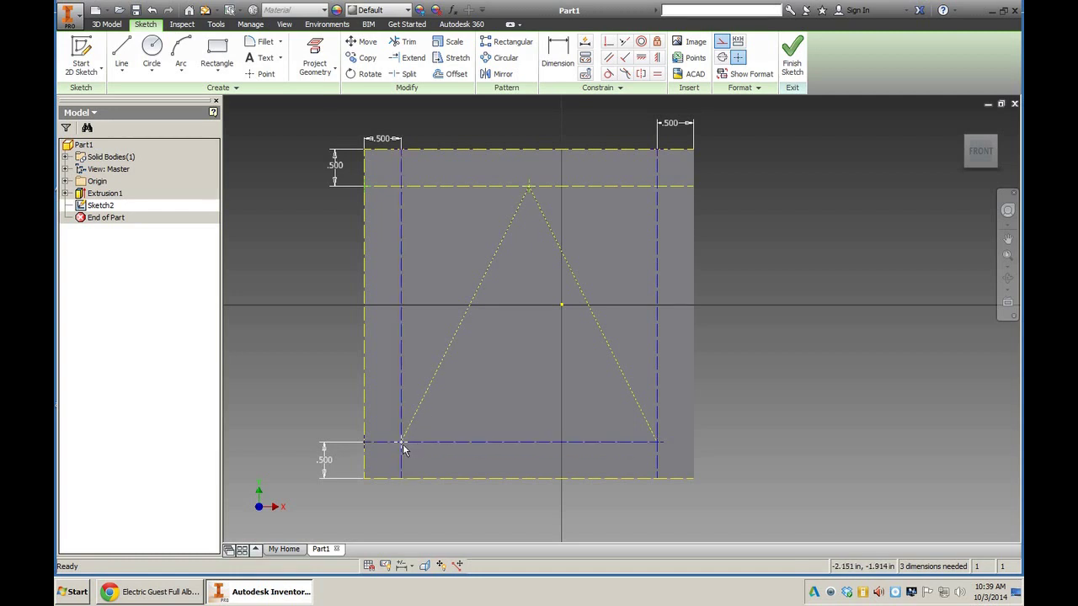
Delete the left vertical guide line and the lower-left 0.5 in dimension.
left_click(402, 402)
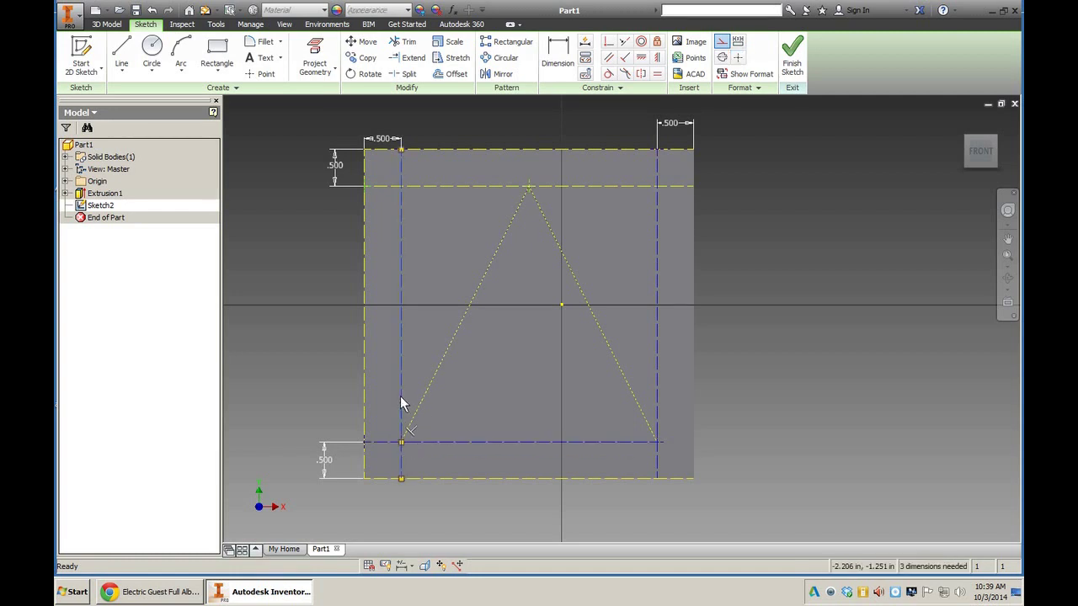
key("Delete")
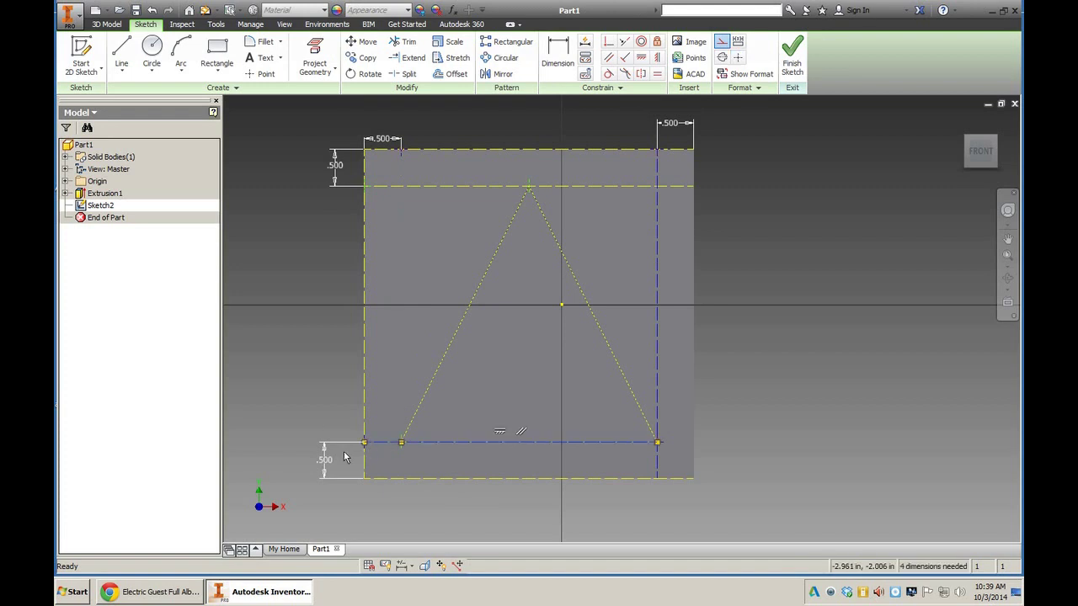
left_click(325, 461)
key("Delete")
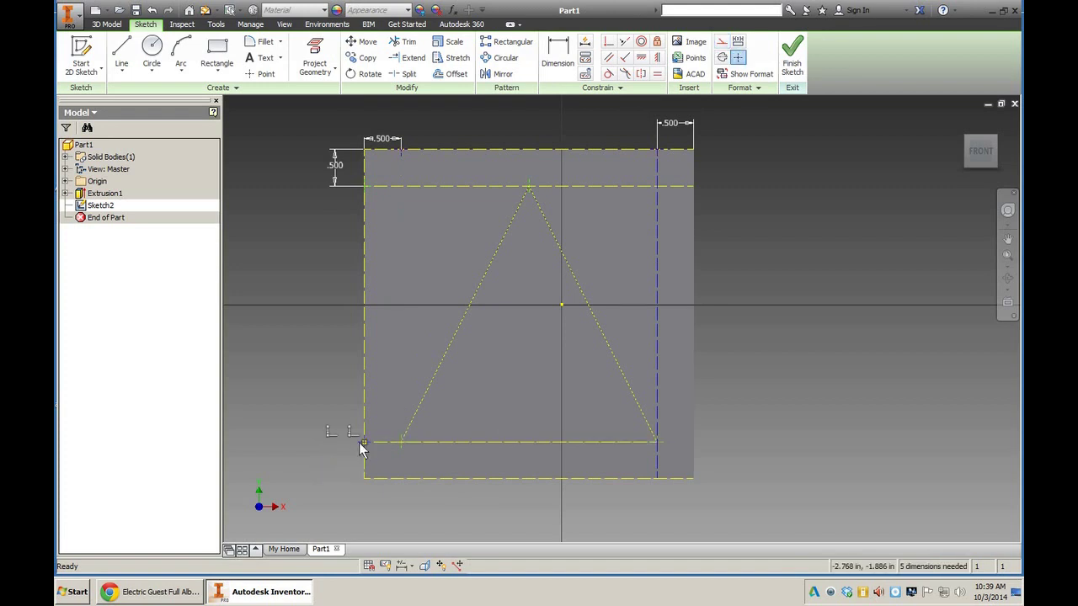
left_click(366, 446)
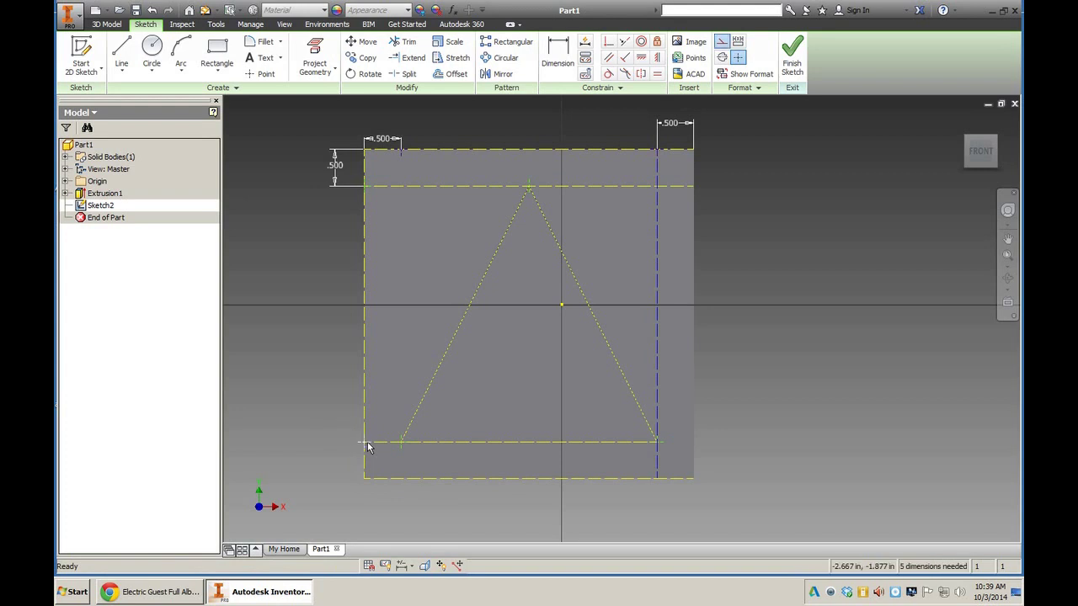
scroll(370, 450, "up", 3)
scroll(371, 442, "down", 4)
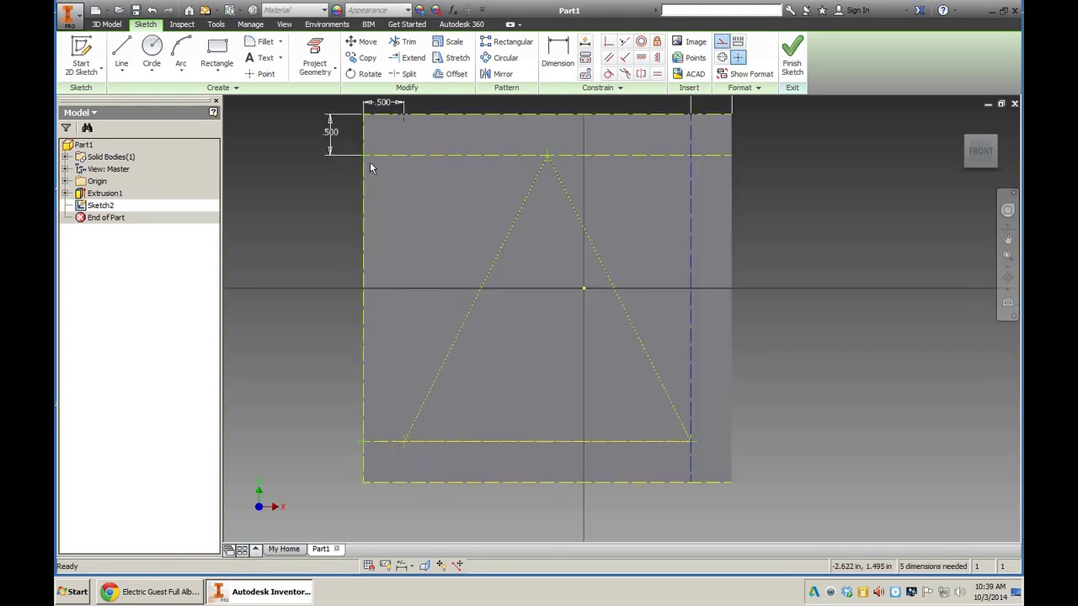
Delete the top and bottom horizontal construction lines and the top-right .500 dimension.
left_click(367, 155)
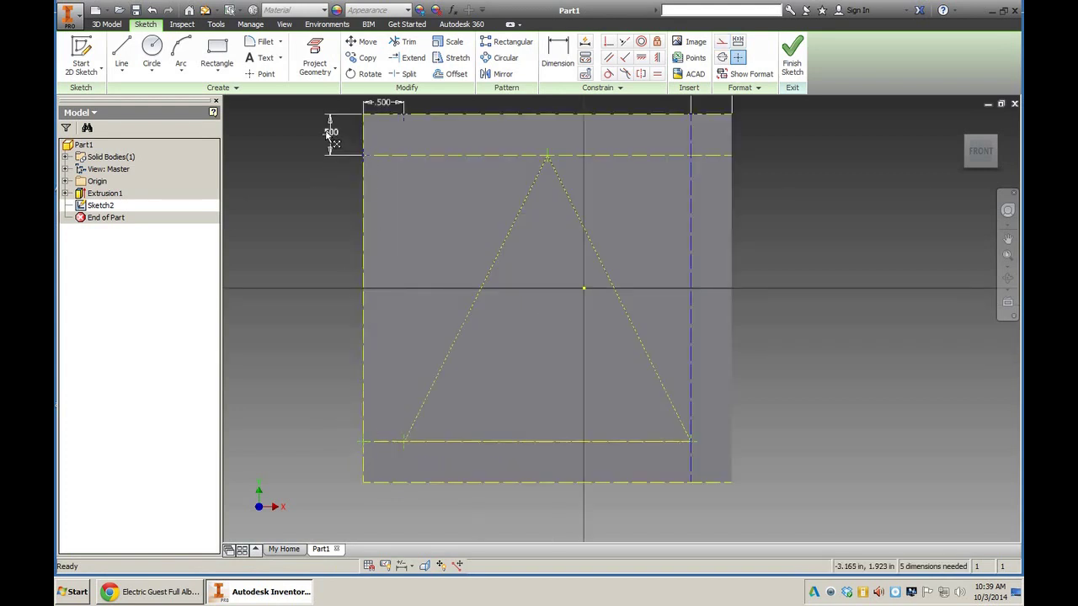
left_click(395, 105)
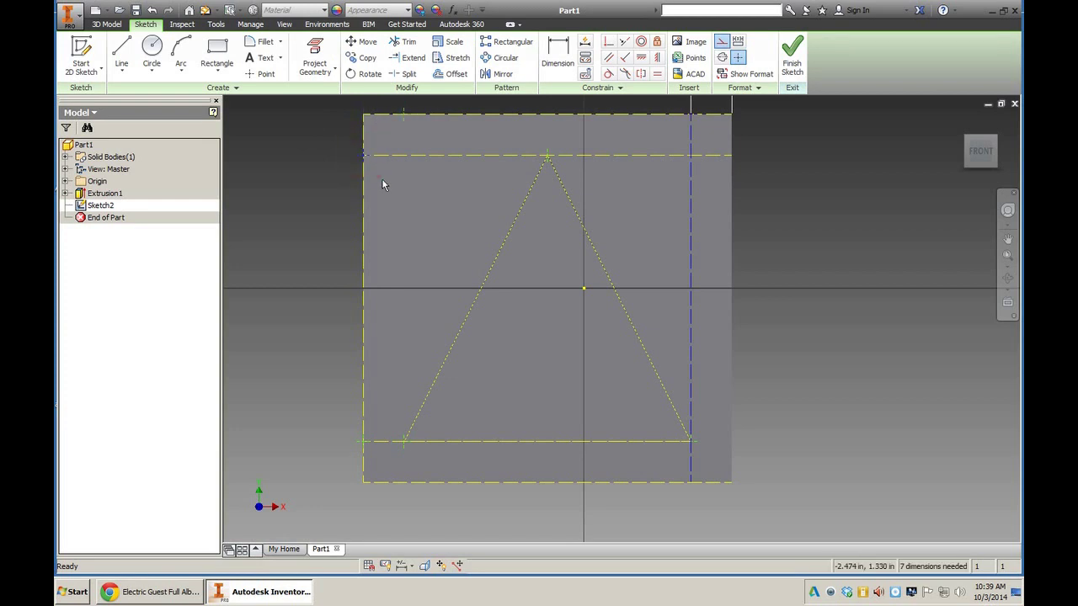
left_click(381, 135)
left_click(403, 126)
key("Delete")
left_click(387, 444)
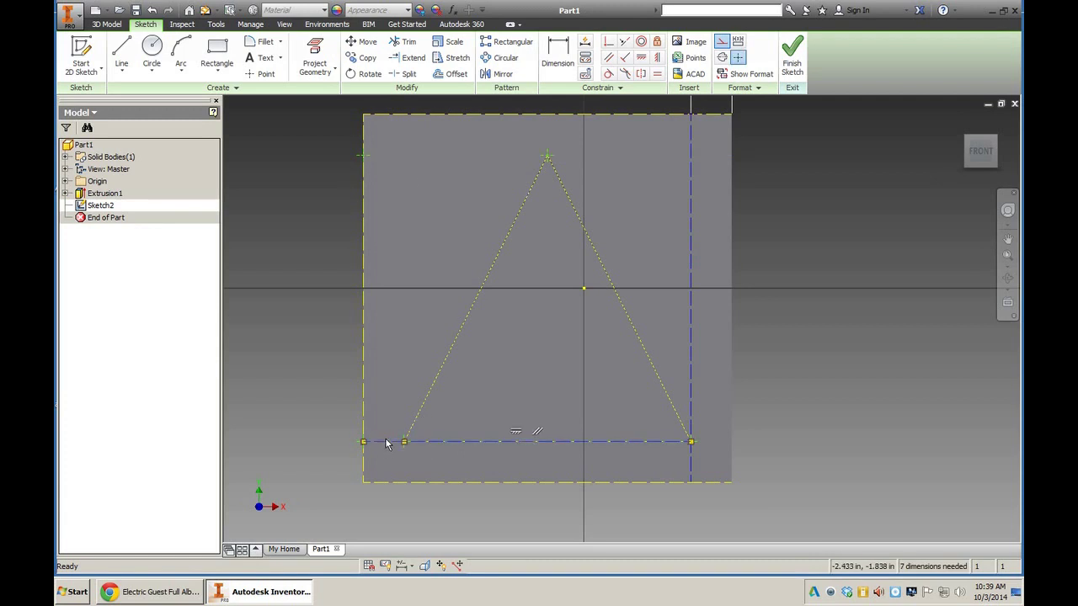
key("Delete")
left_click(357, 441)
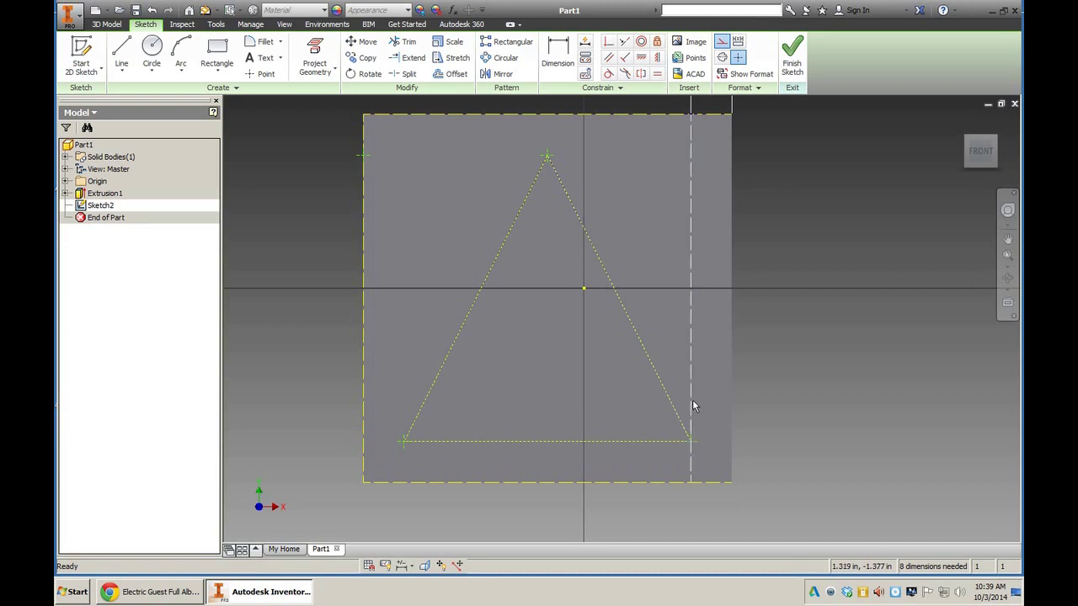
middle_click_drag(743, 295, 741, 349)
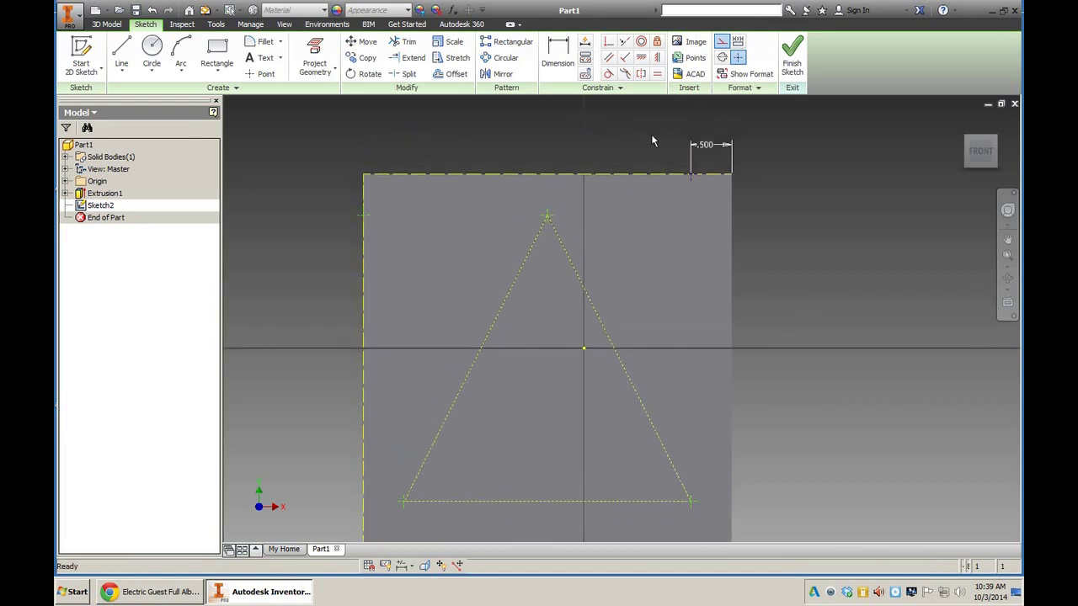
left_click_drag(651, 137, 735, 225)
left_click(353, 221)
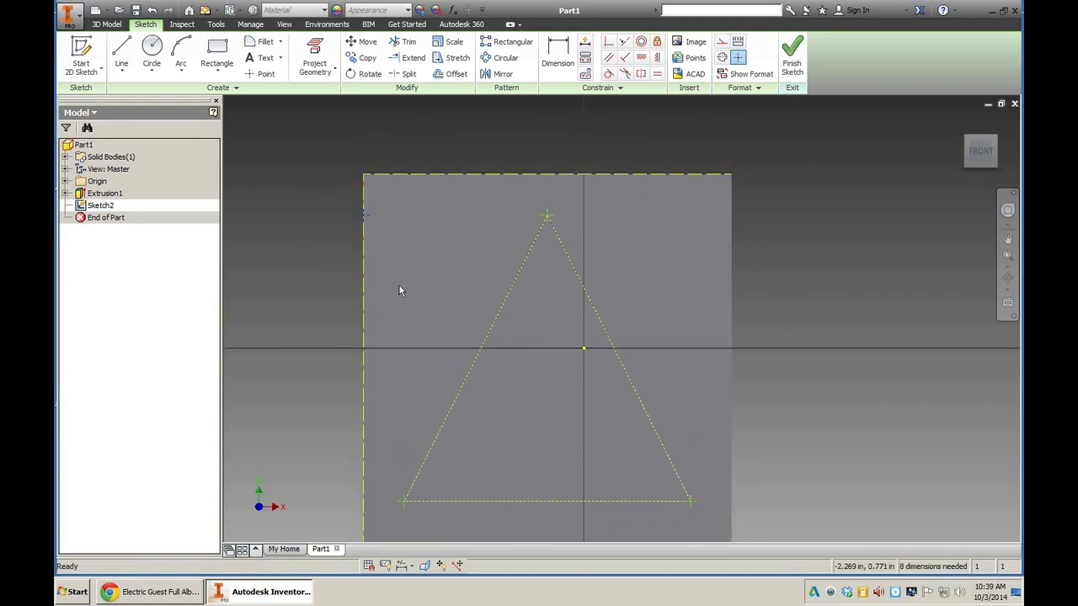
mouse_move(363, 348)
middle_mouse_down()
mouse_move(327, 333)
mouse_move(321, 317)
middle_mouse_up()
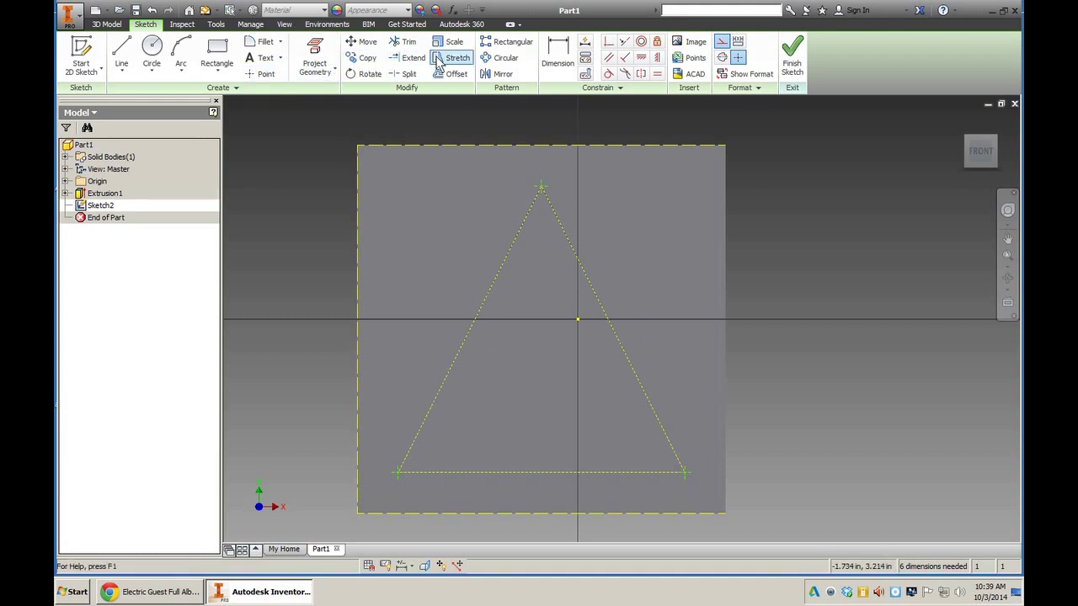
Pattern the bottom-left corner point up the triangle's left edge as 4 points, 1 in apart.
left_click(497, 49)
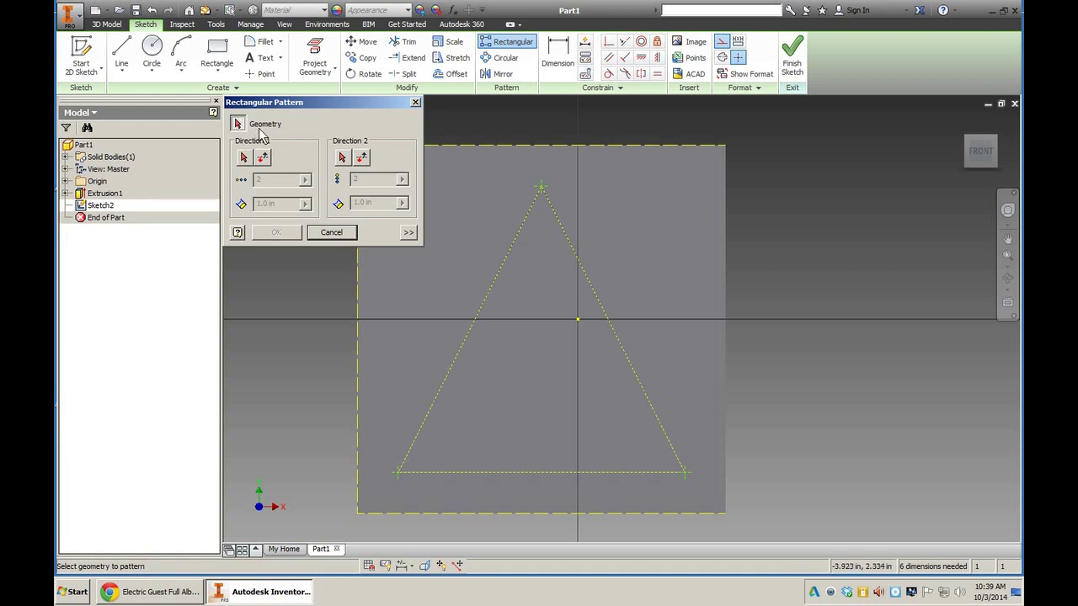
left_click(399, 478)
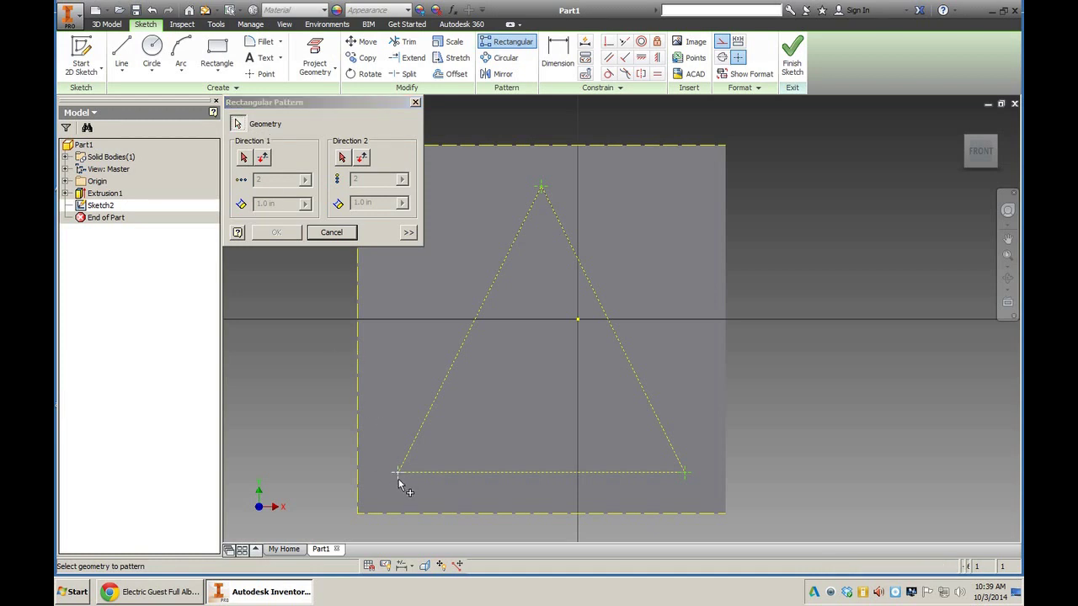
left_click(245, 158)
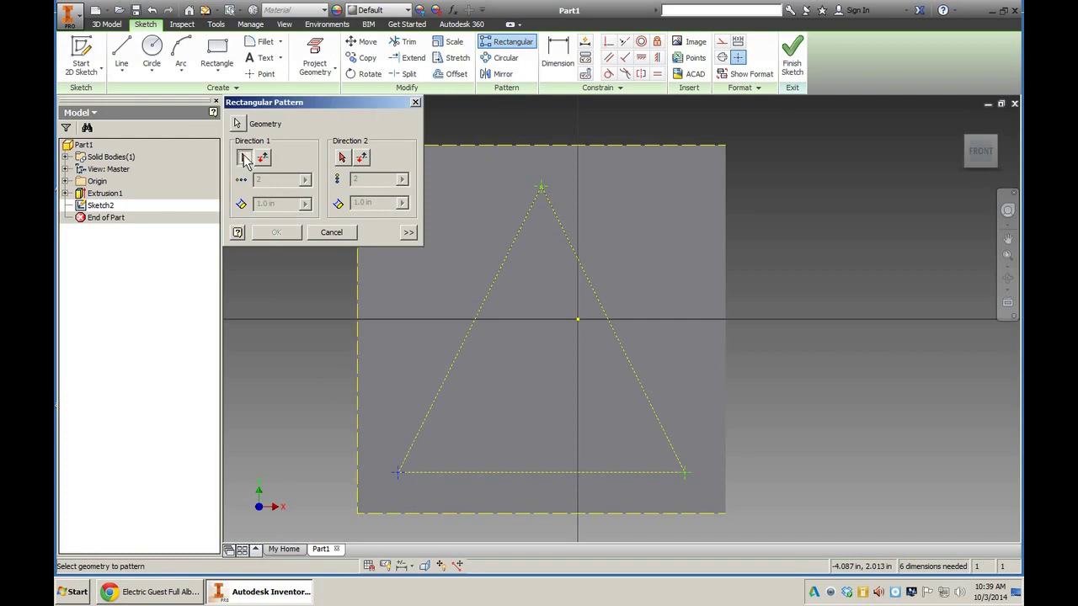
left_click(470, 339)
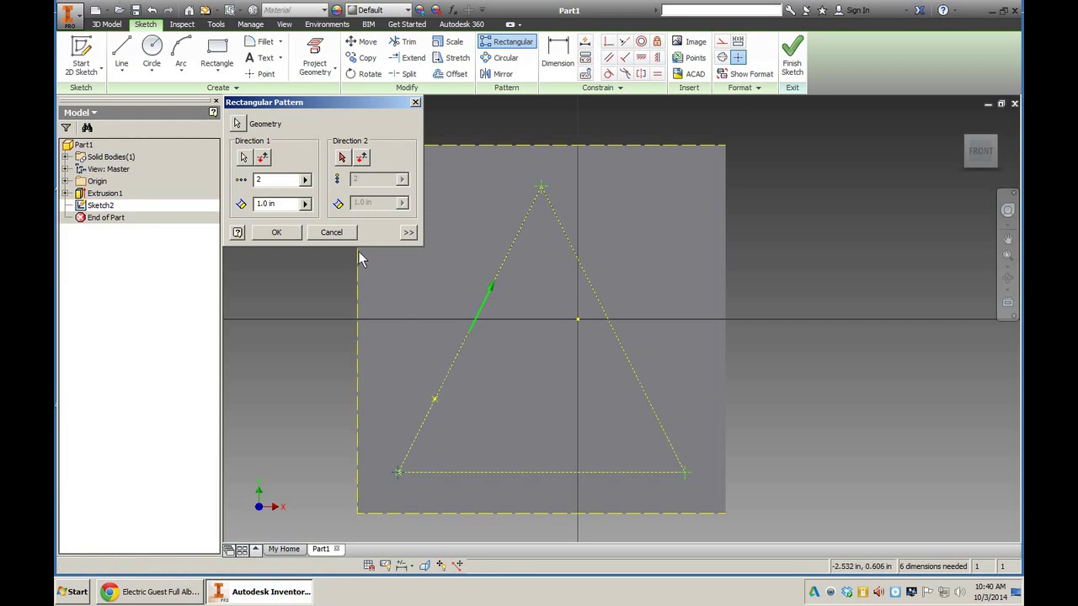
double_click(261, 180)
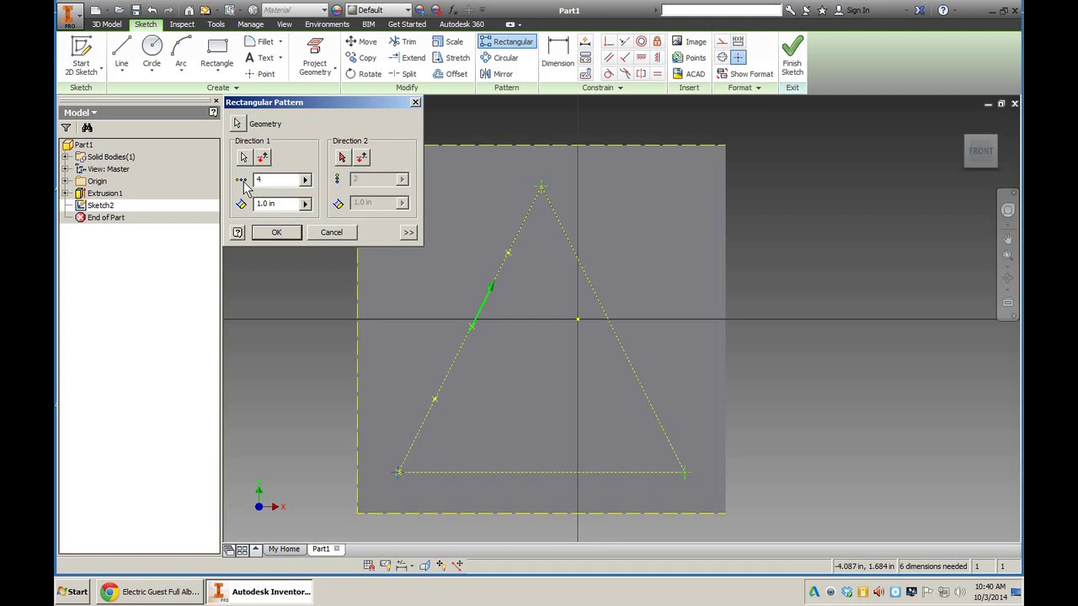
type("4")
key("Return")
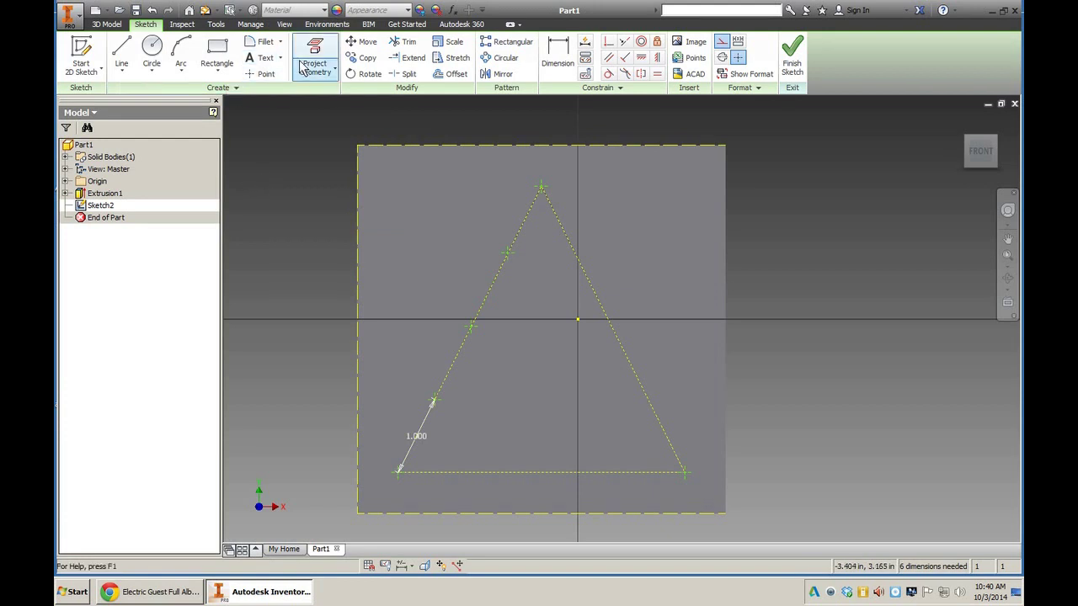
Pattern the bottom-right corner point up the triangle's right edge as 4 points, 1 in apart.
left_click(502, 48)
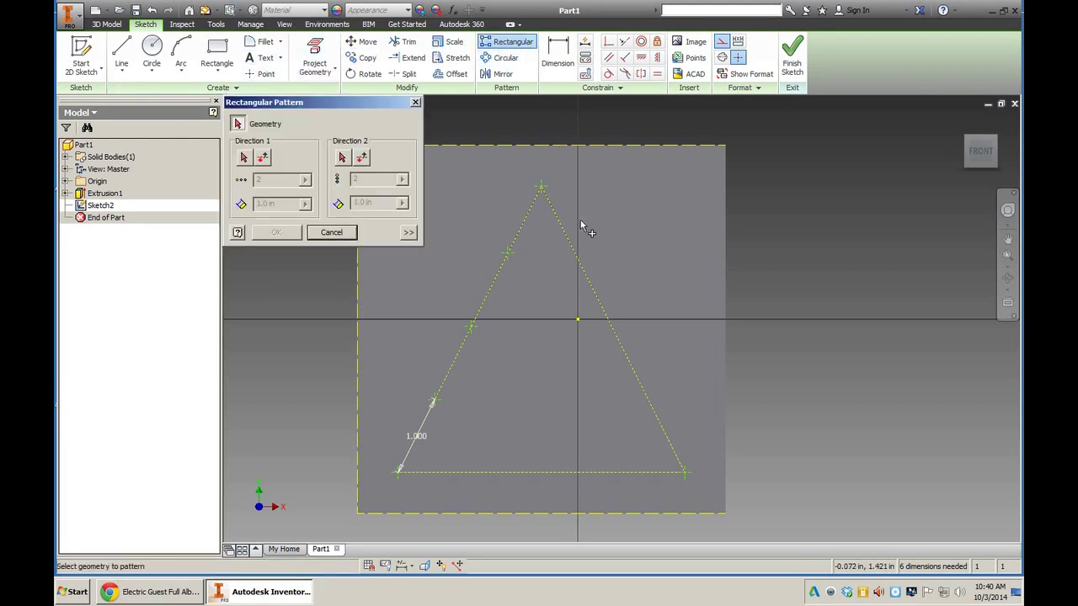
left_click(690, 472)
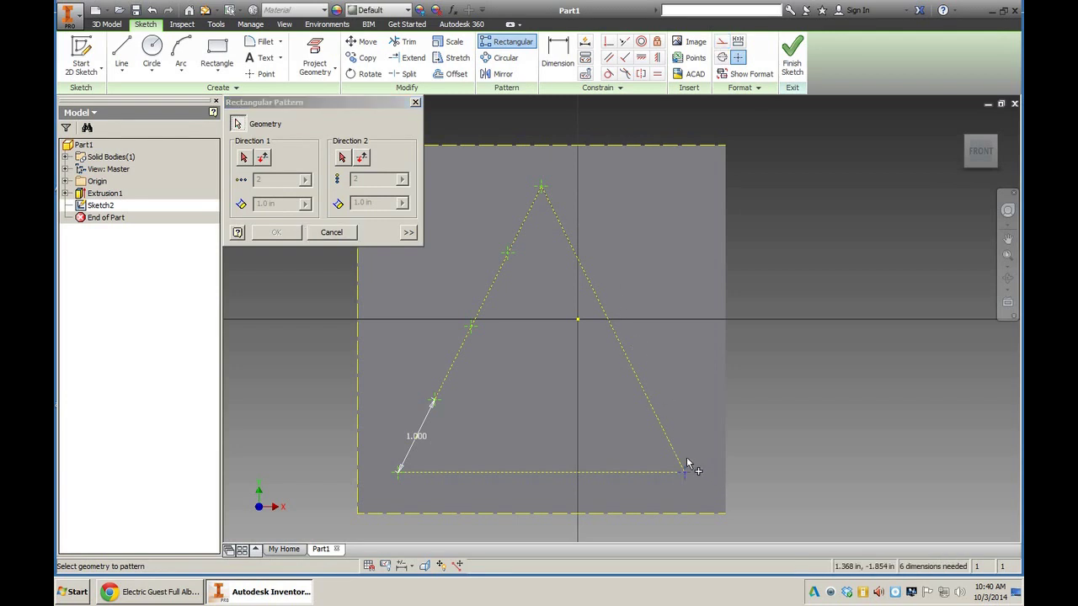
left_click(245, 159)
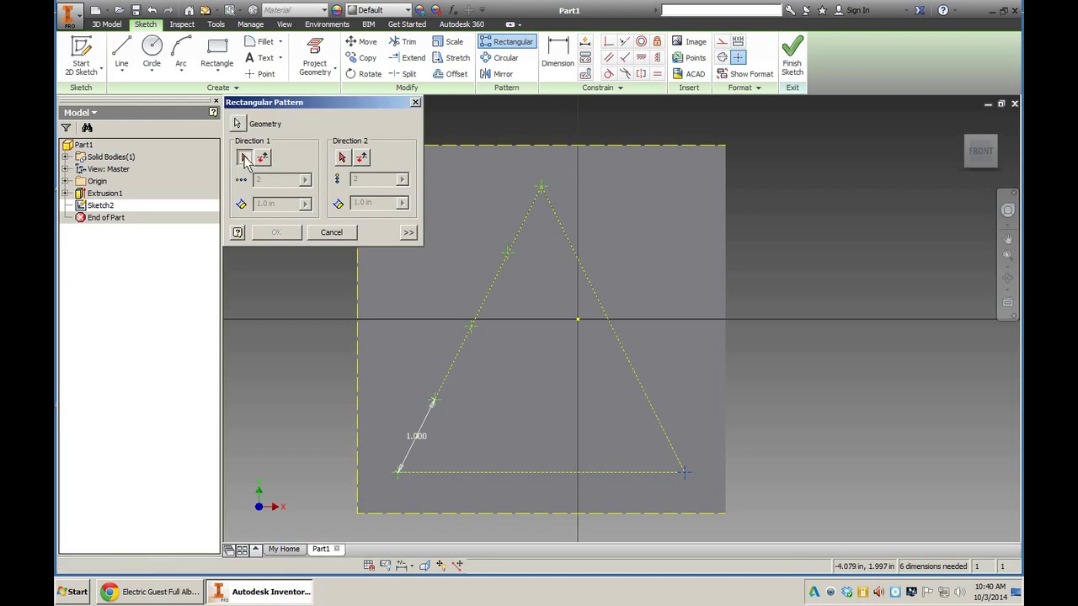
left_click(613, 331)
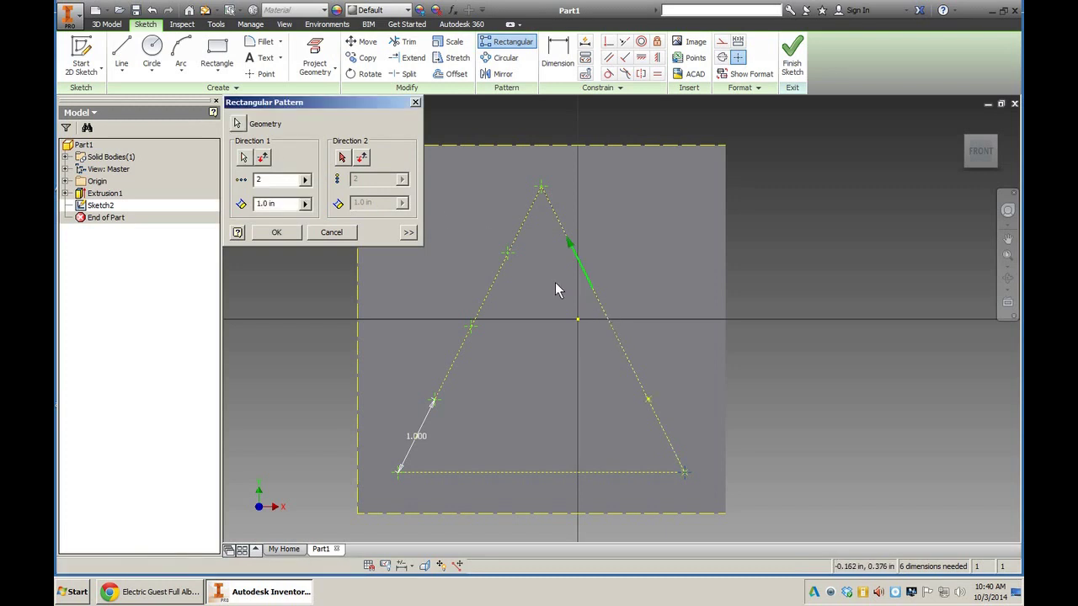
double_click(268, 180)
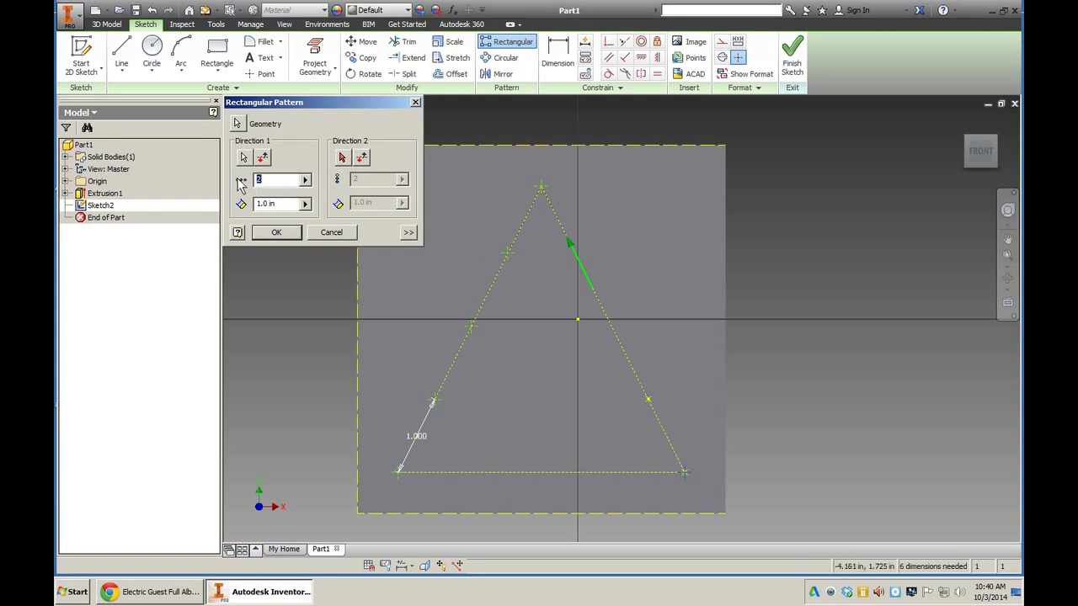
type("4")
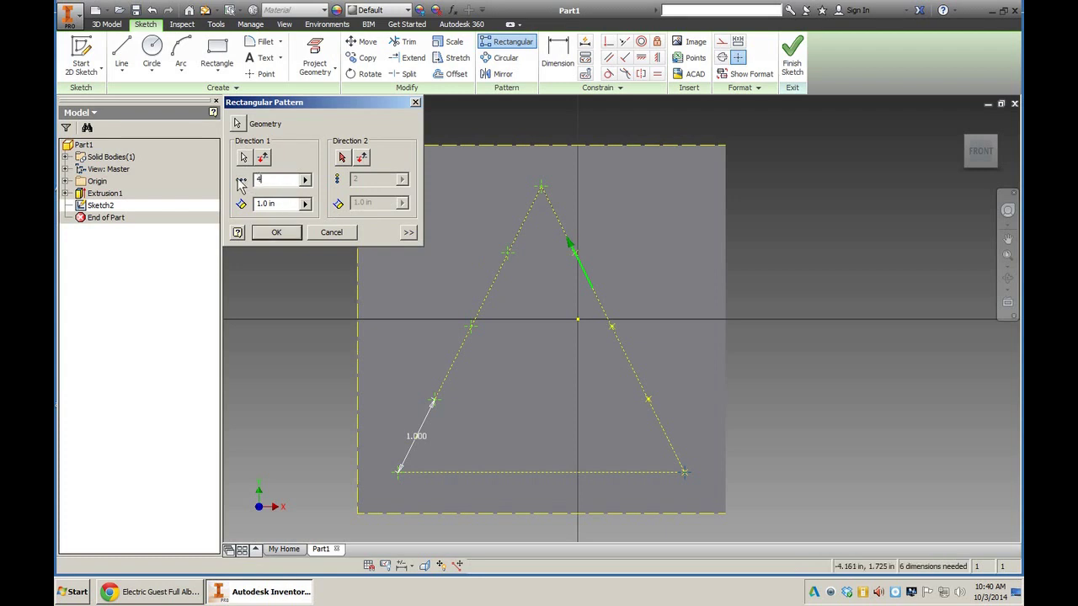
left_click(275, 234)
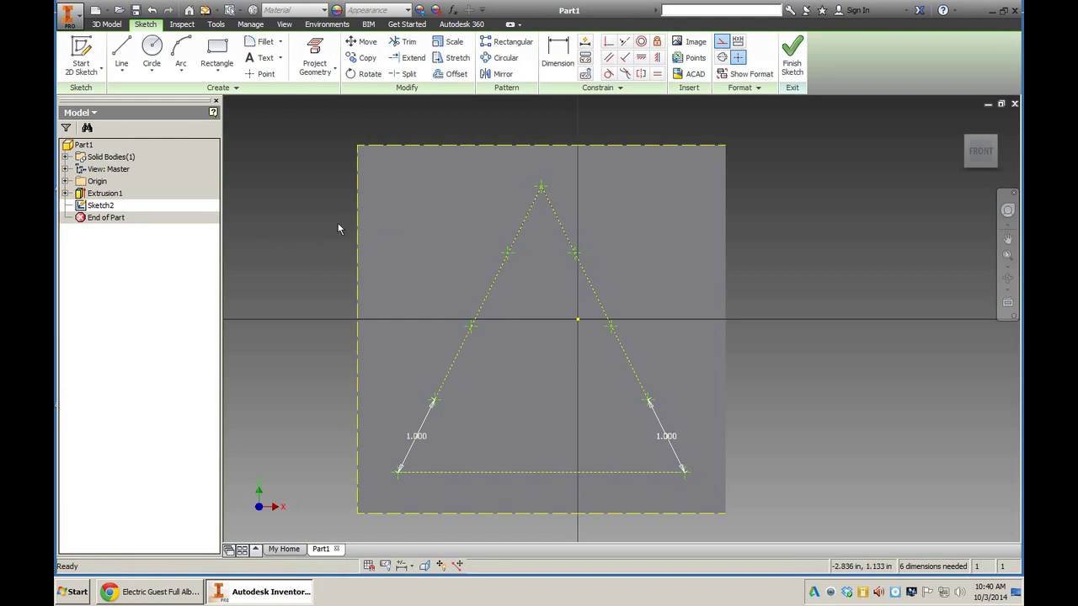
Set up a leftward rectangular pattern along the triangle's base: 4 points, .875 in spacing.
left_click(508, 46)
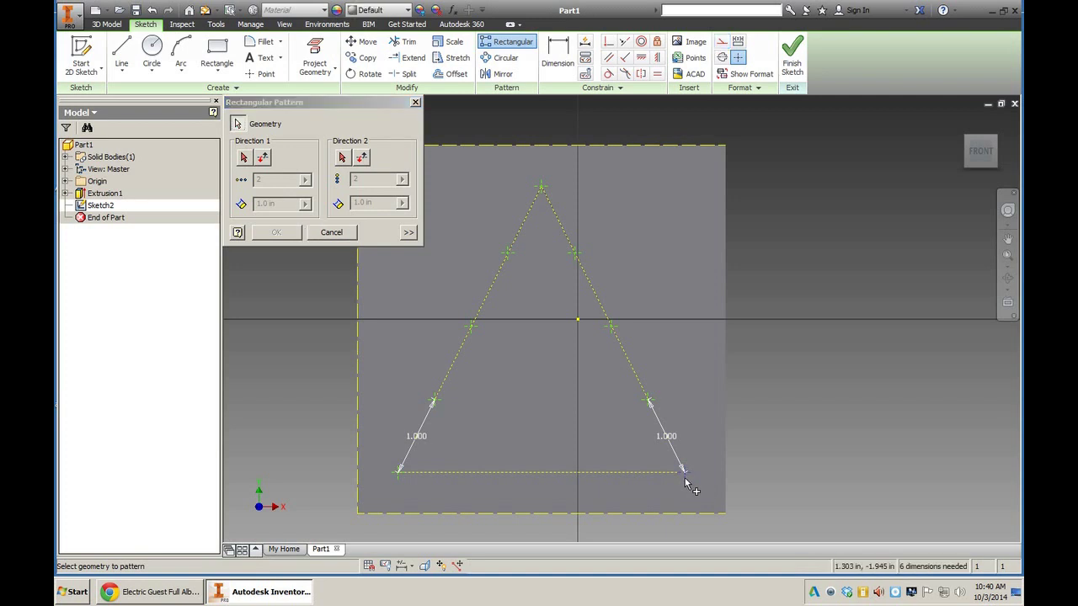
left_click(244, 158)
left_click(560, 473)
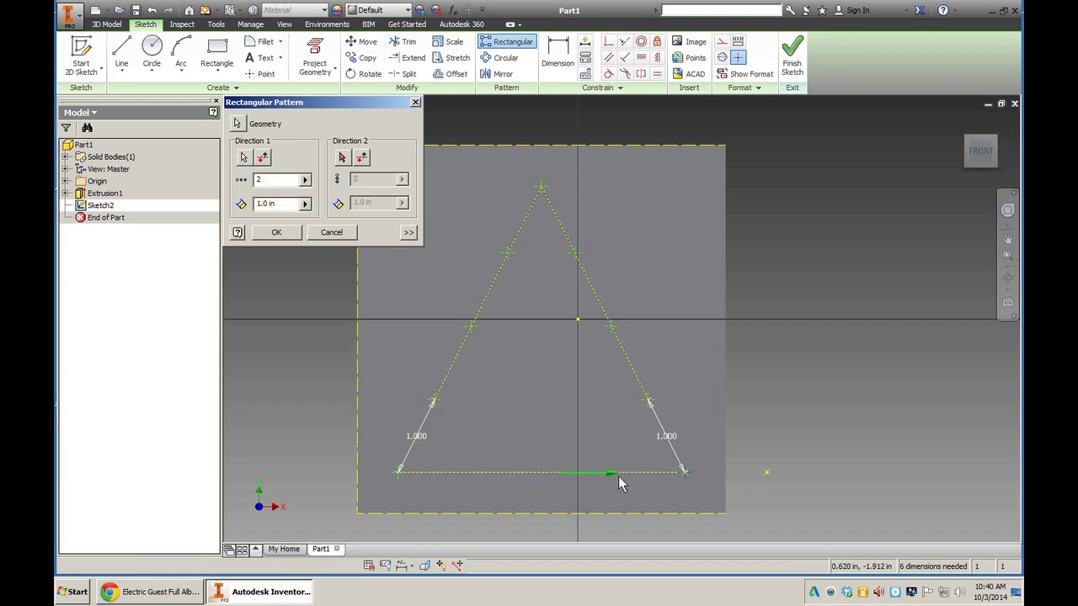
left_click(263, 160)
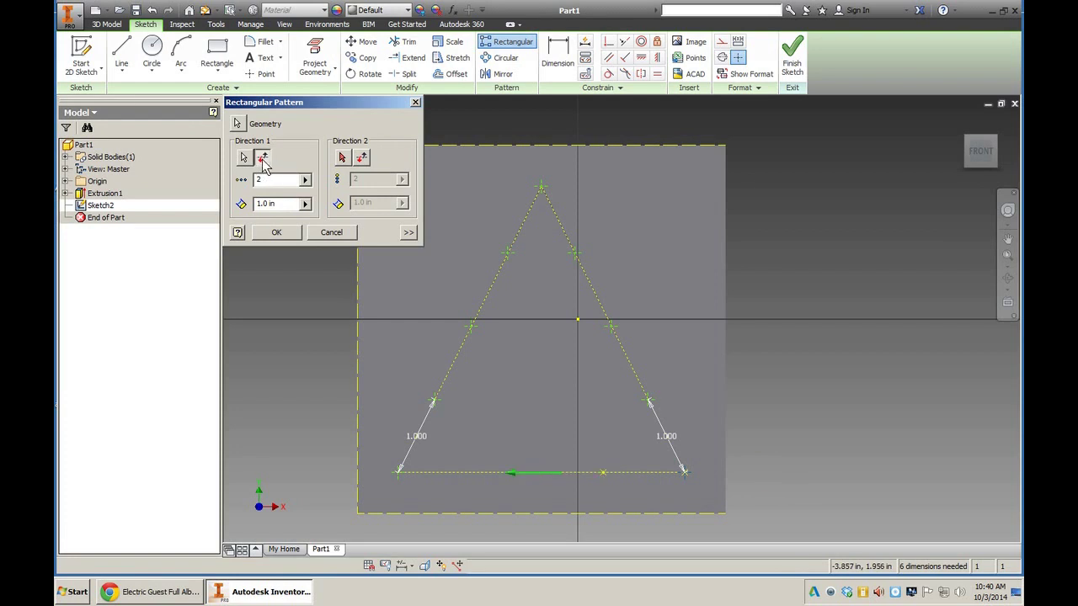
double_click(257, 181)
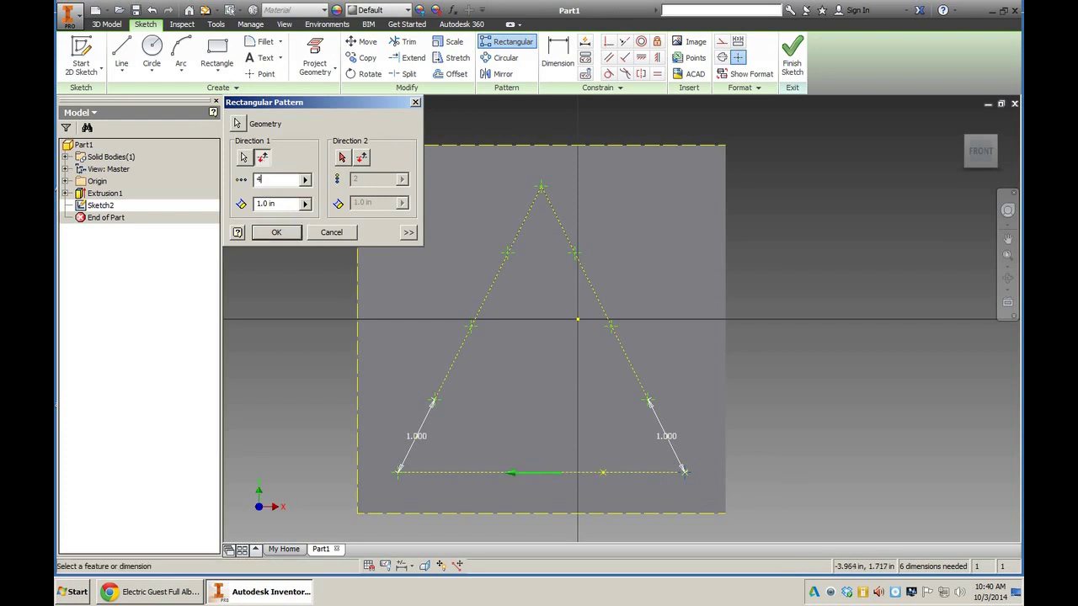
type("4")
middle_click_drag(396, 471, 402, 441)
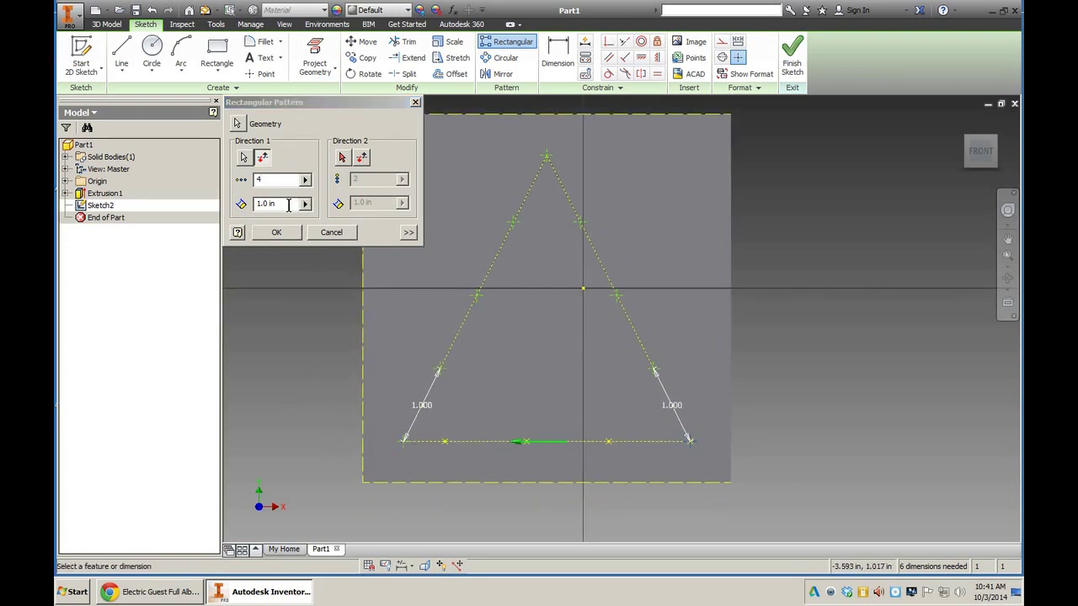
left_click_drag(288, 205, 264, 204)
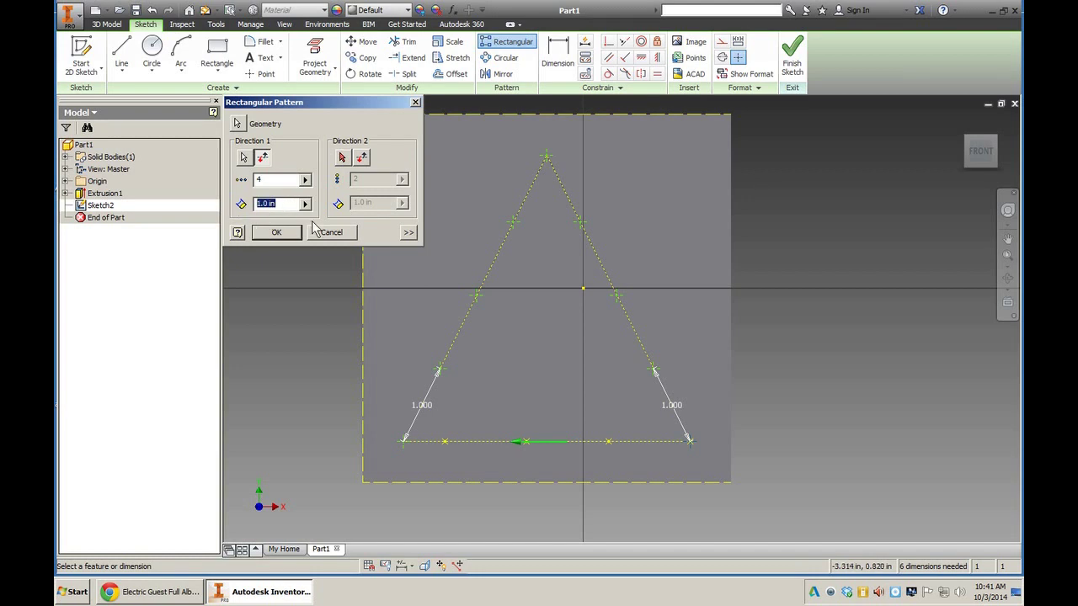
type(".875")
Apply the .875 in base pattern and place hole-centre points inside the triangle's lower left and lower right.
left_click(277, 232)
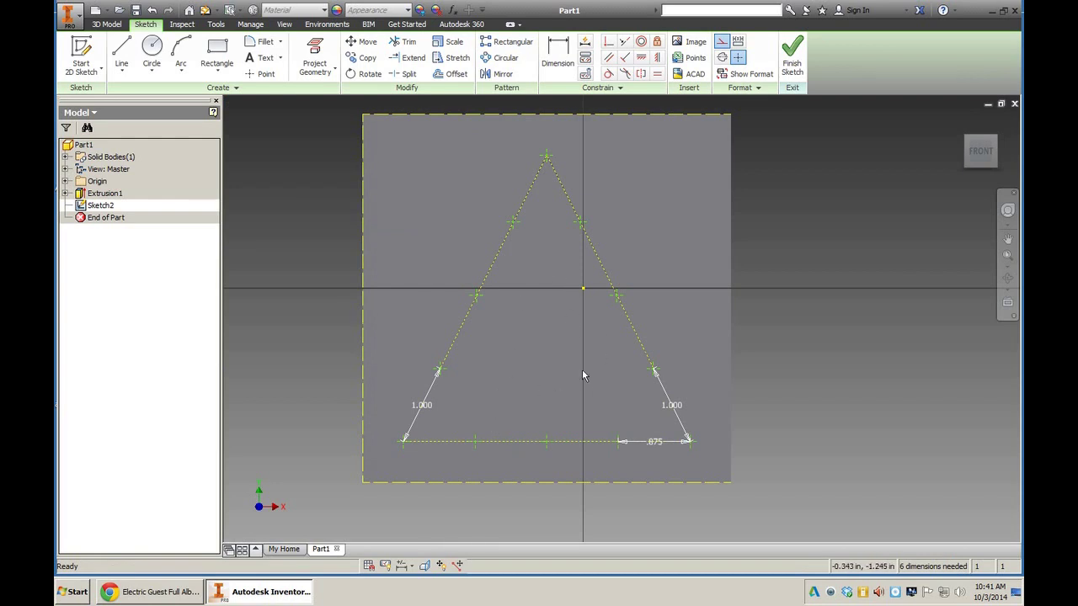
left_click(261, 73)
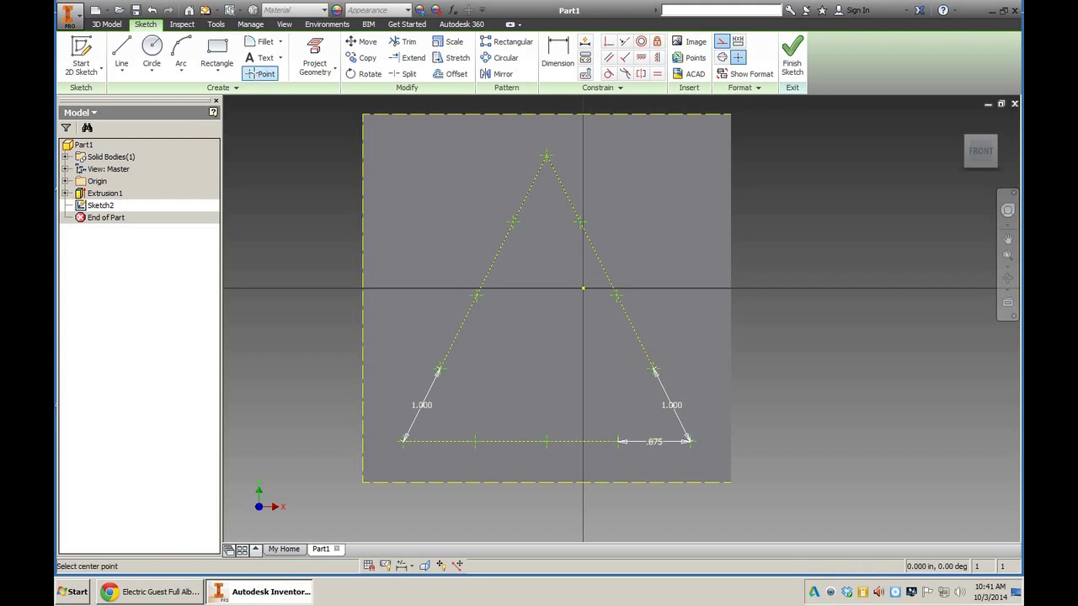
left_click(513, 368)
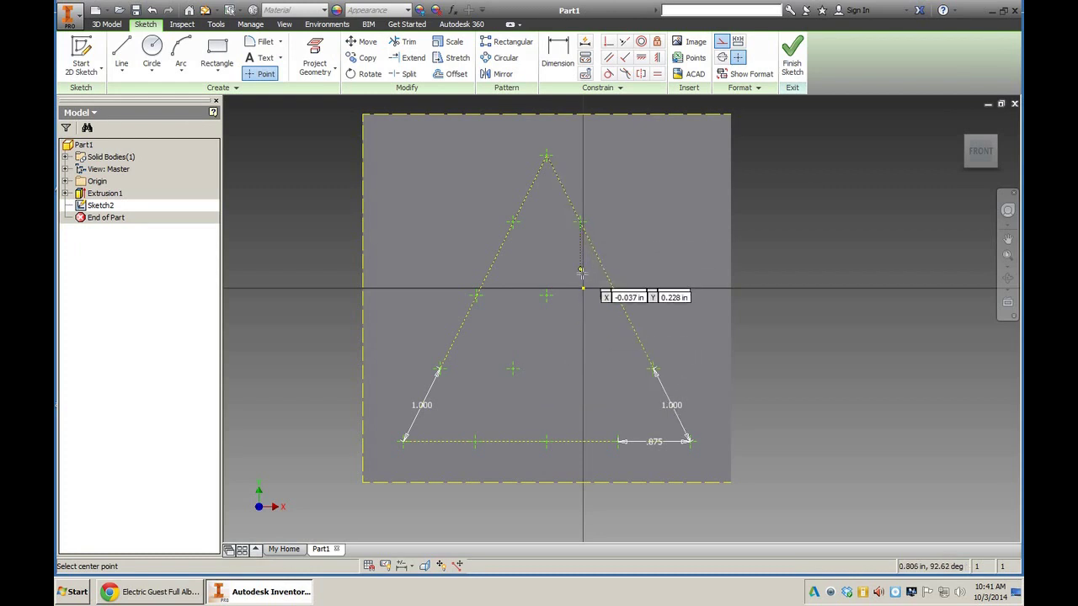
left_click(581, 368)
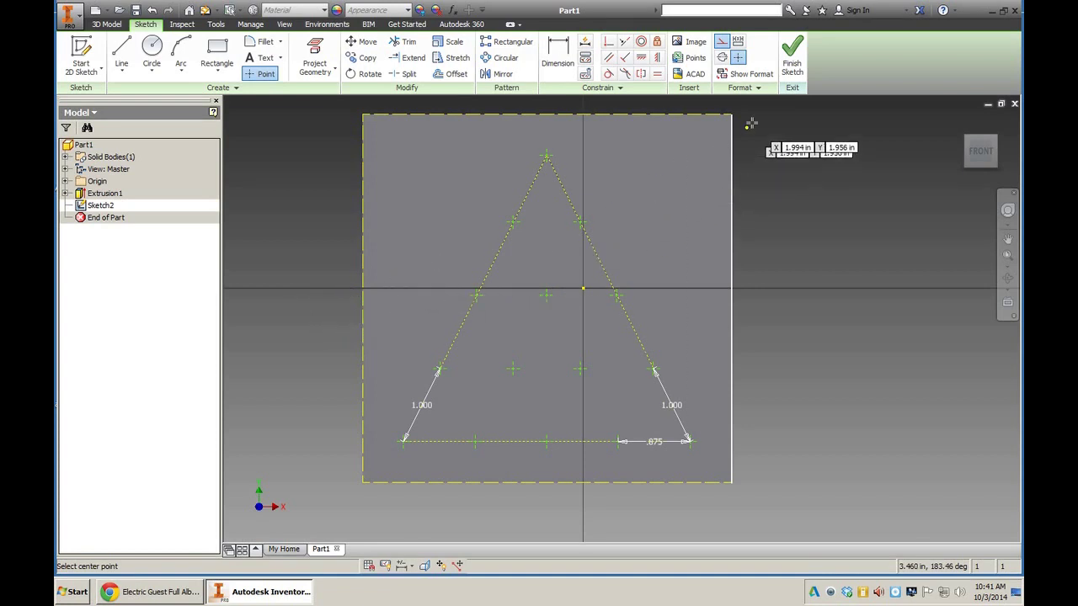
Finish the sketch and start a Hole feature, viewing the block from the front-right.
left_click(793, 65)
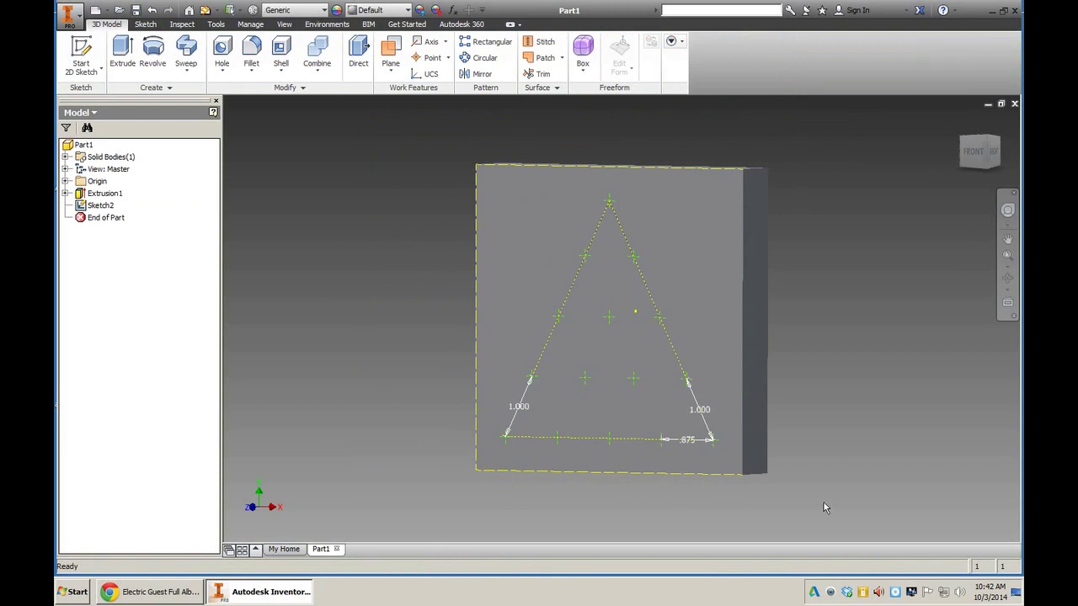
left_click(977, 153)
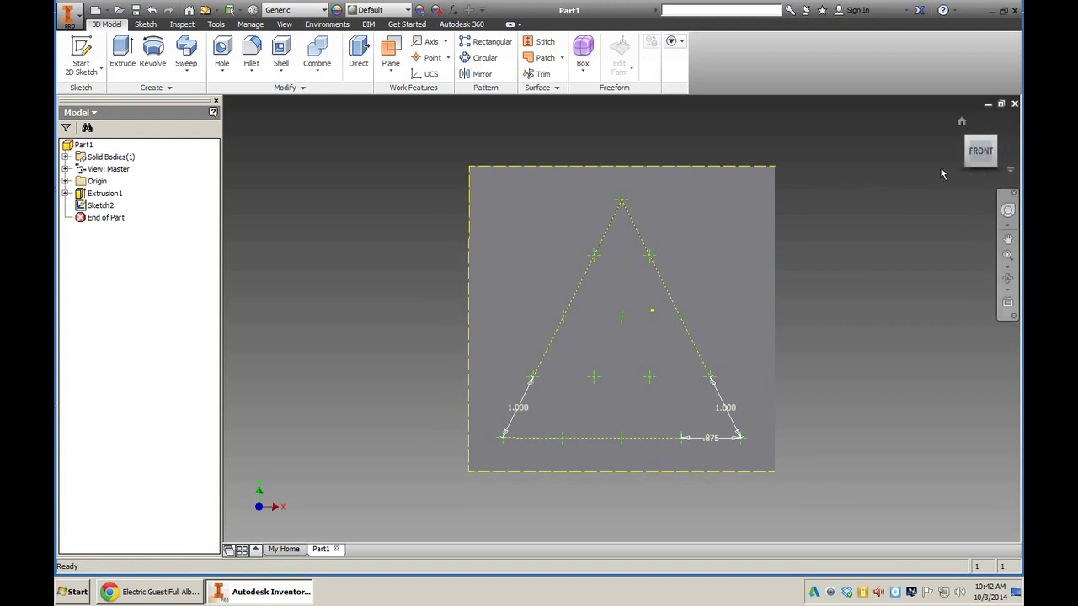
left_click_drag(984, 162, 952, 159)
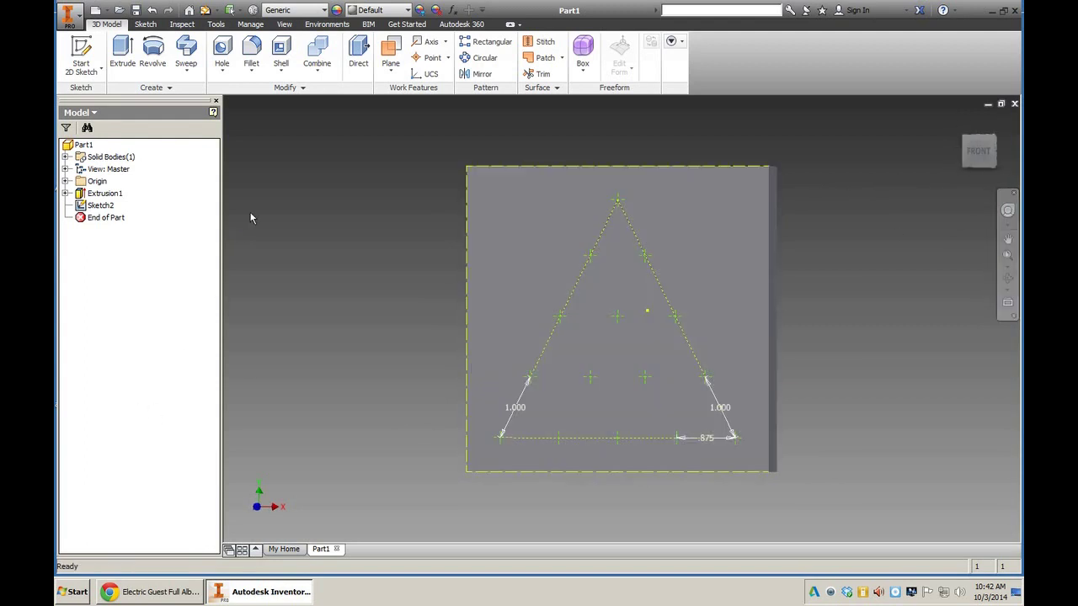
left_click(223, 54)
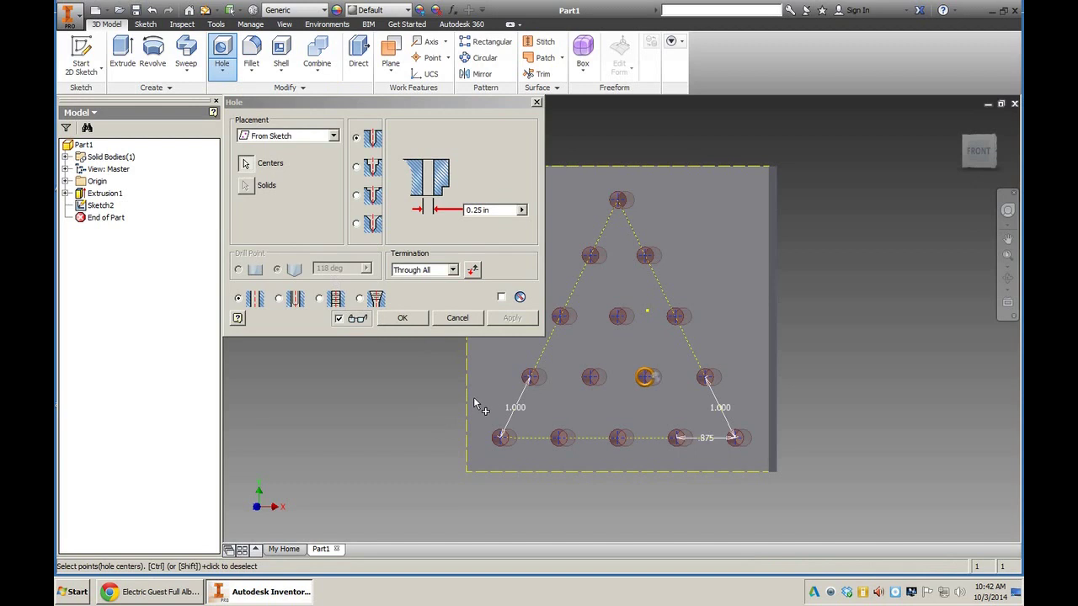
left_click(1007, 239)
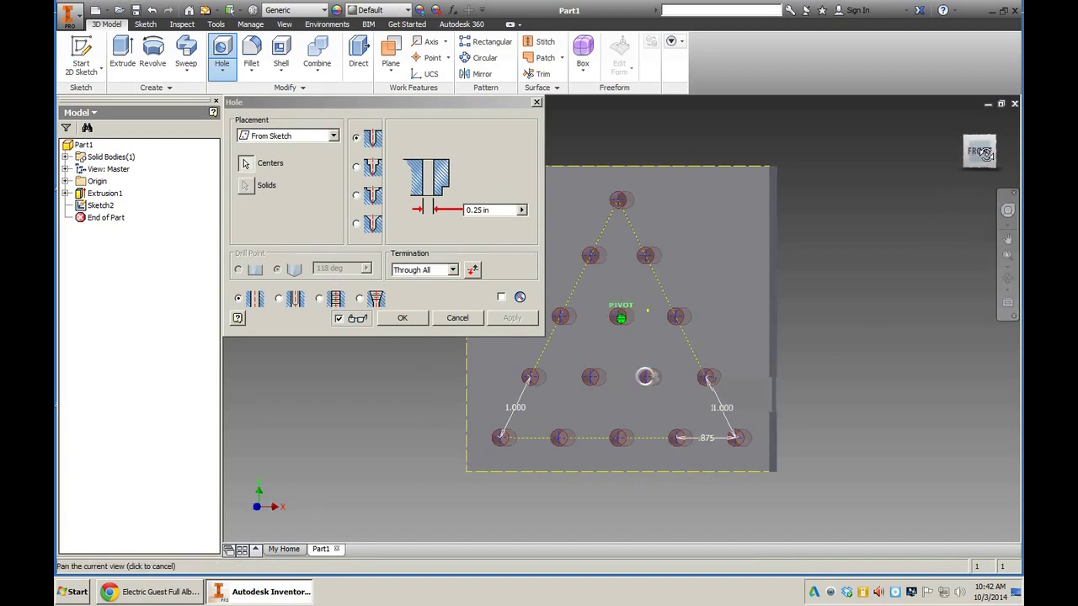
left_click_drag(645, 376, 643, 376)
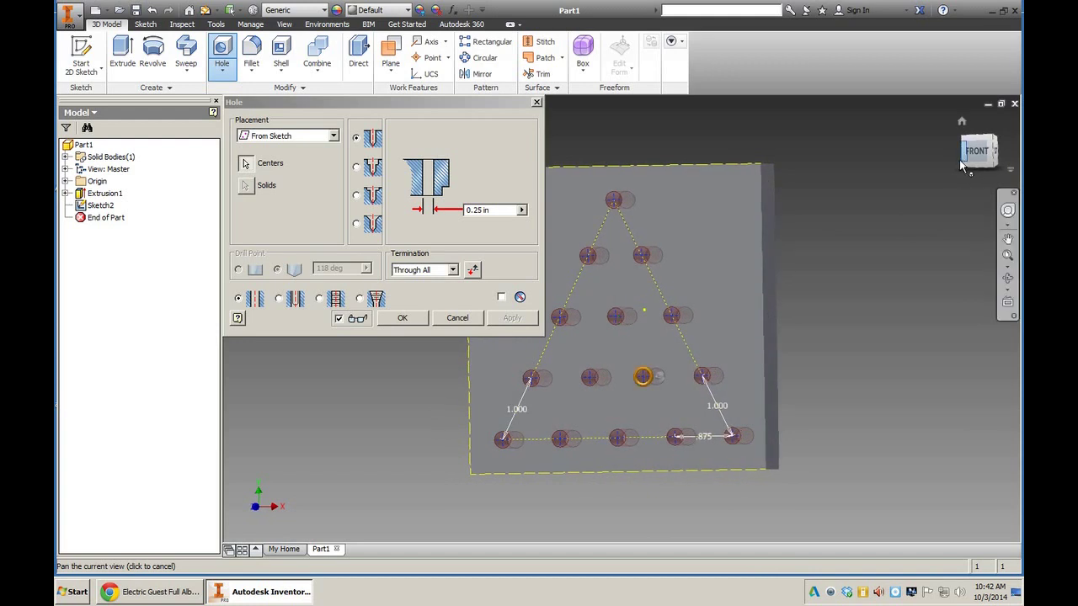
middle_click_drag(908, 174, 867, 175, "shift")
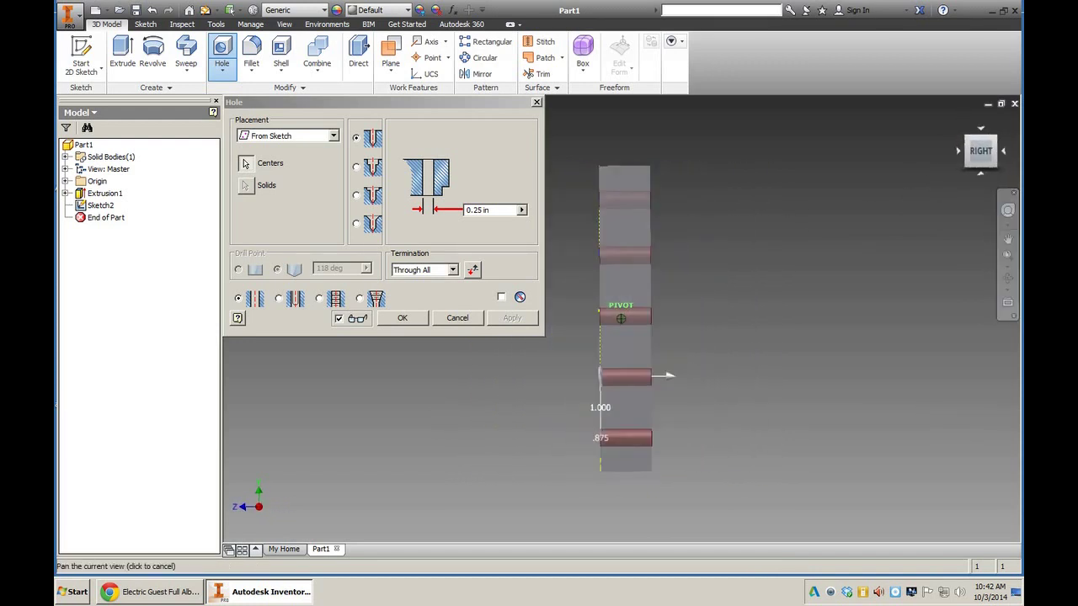
left_click(979, 160)
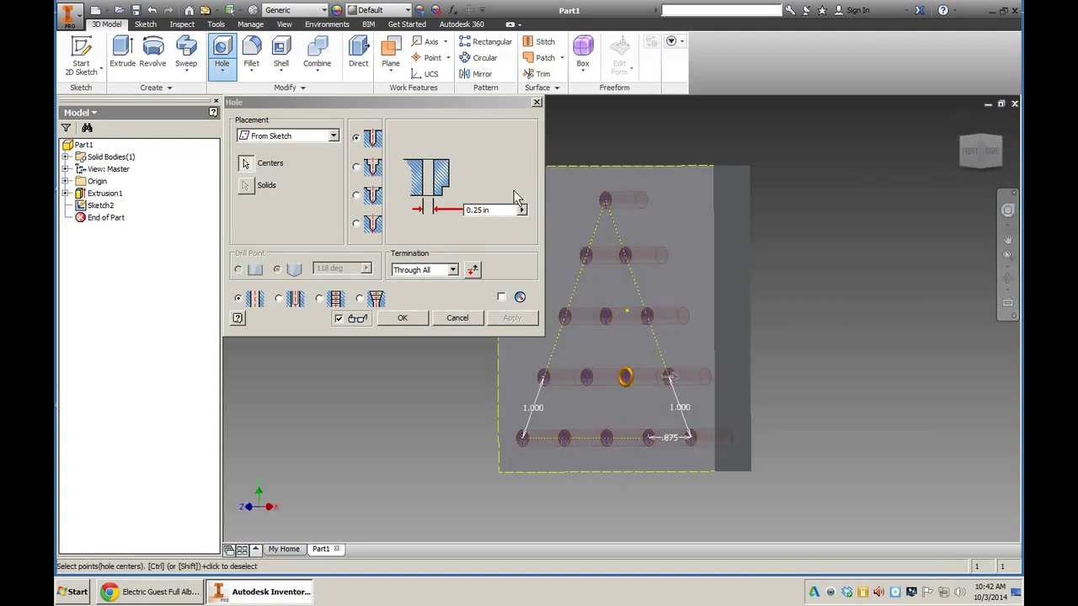
Make the holes Distance-terminated, .5 in deep with 5/16 diameter, and create them.
left_click(421, 270)
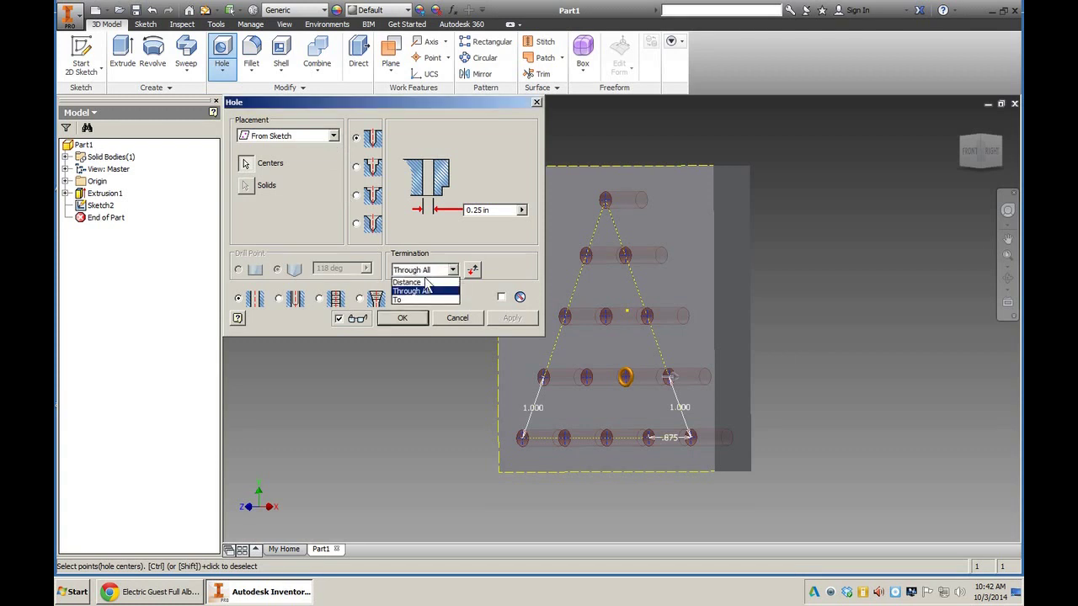
left_click(426, 283)
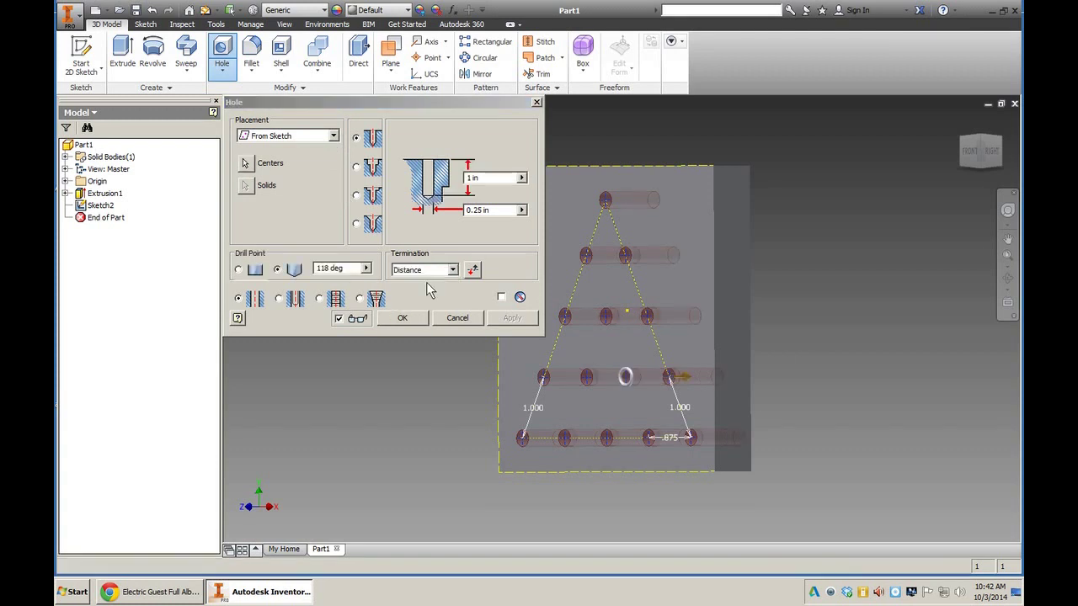
double_click(469, 178)
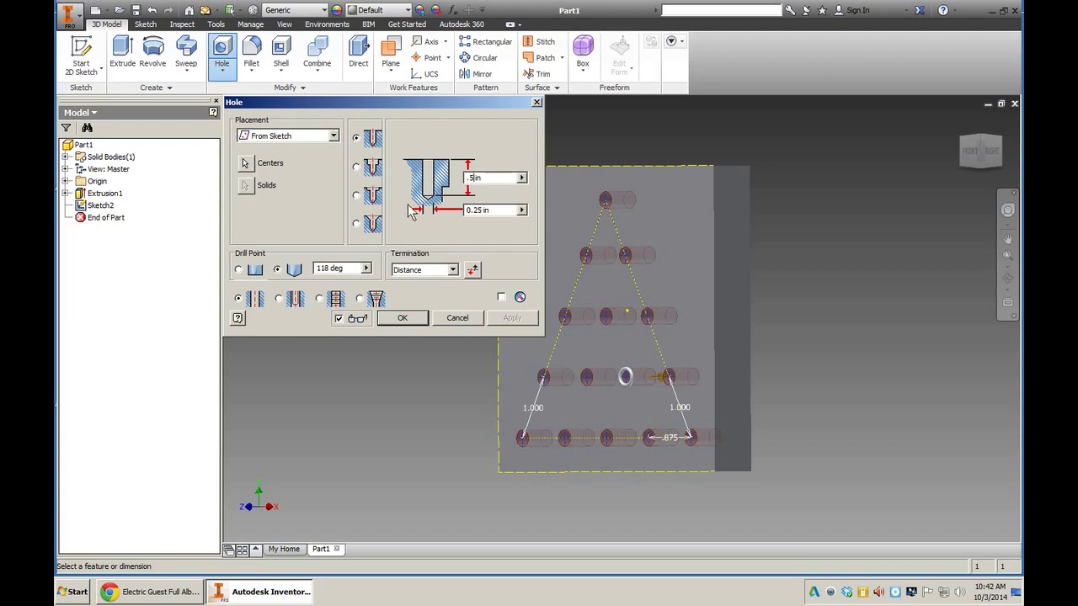
left_click(478, 210)
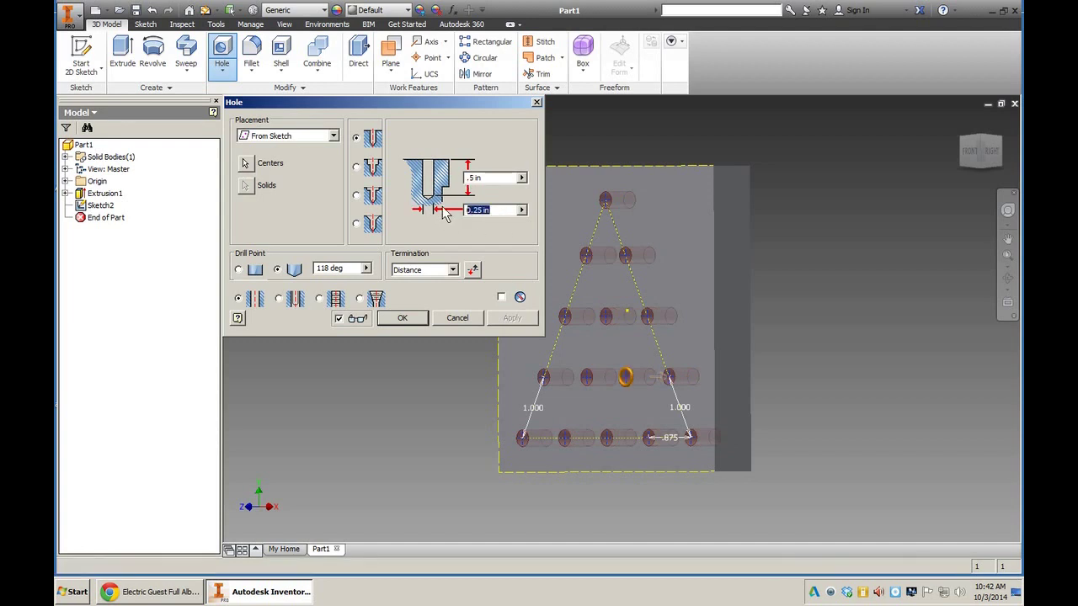
type("5/16")
left_click(402, 325)
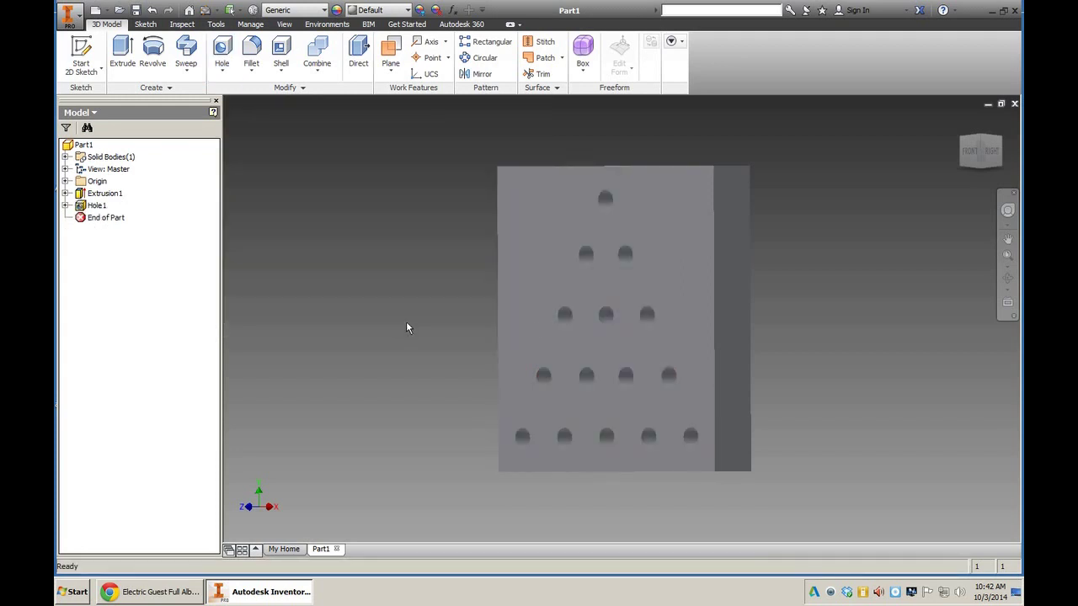
Change the block's material from the generic one to Wood (Birch).
left_click(986, 151)
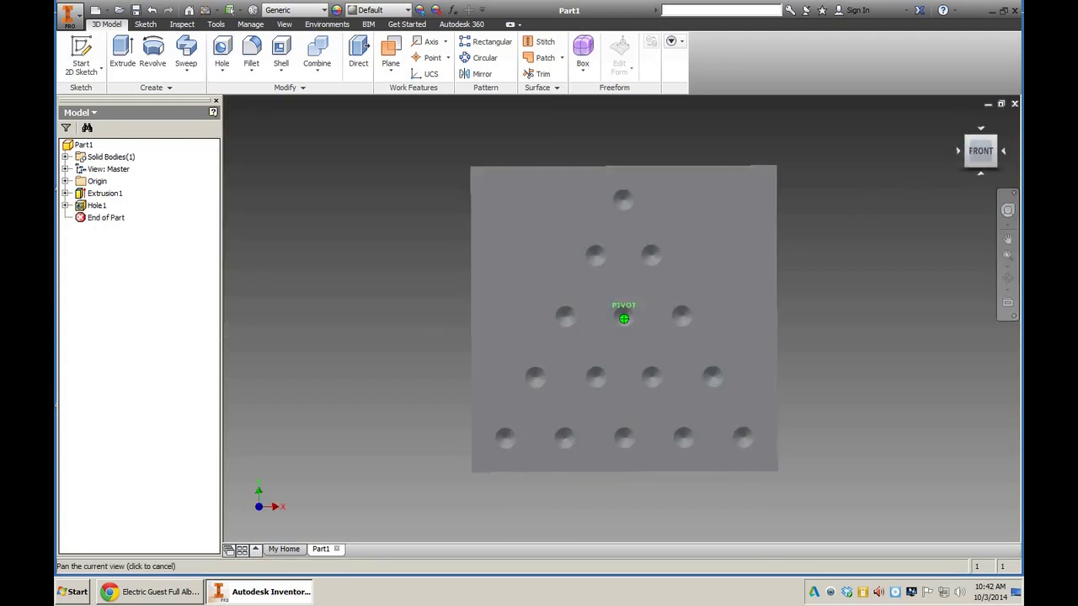
middle_click_drag(758, 134, 734, 131, "shift")
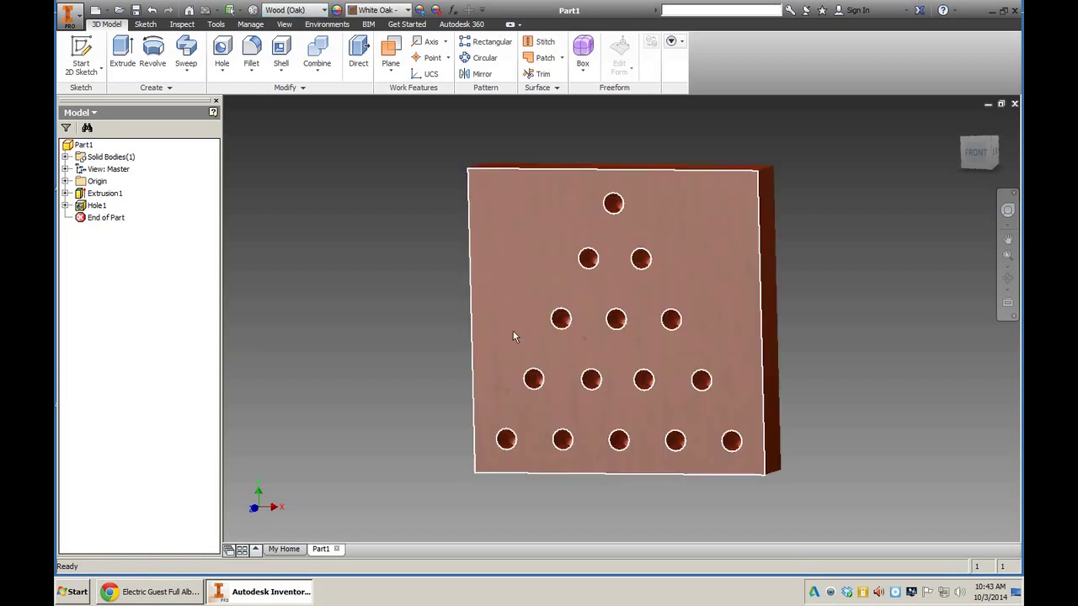
mouse_move(624, 316)
middle_mouse_down("shift")
mouse_move(619, 324)
mouse_move(625, 313)
middle_mouse_up("shift")
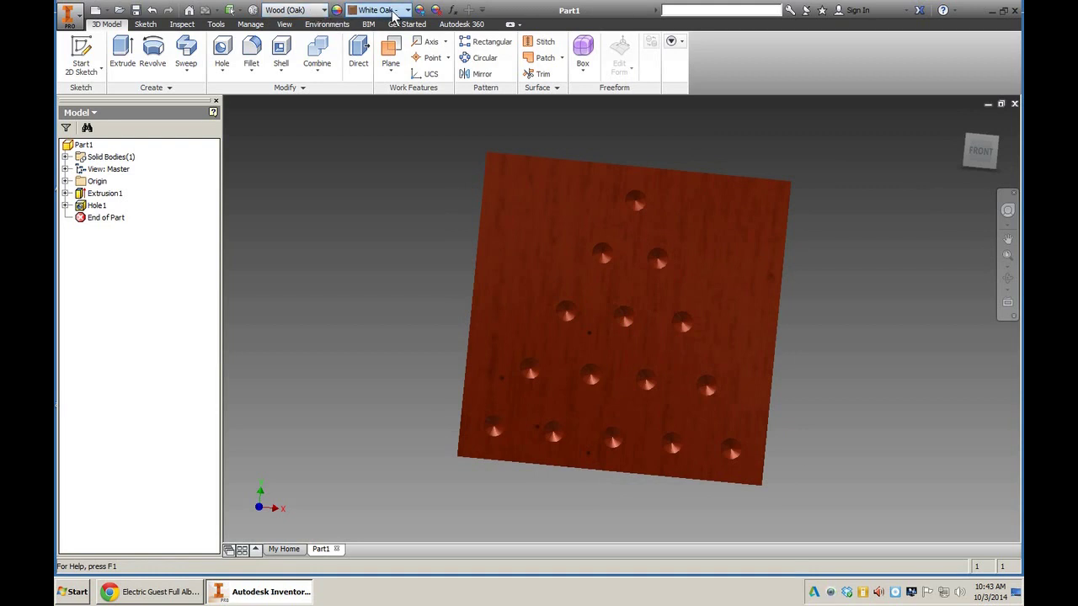
left_click(319, 10)
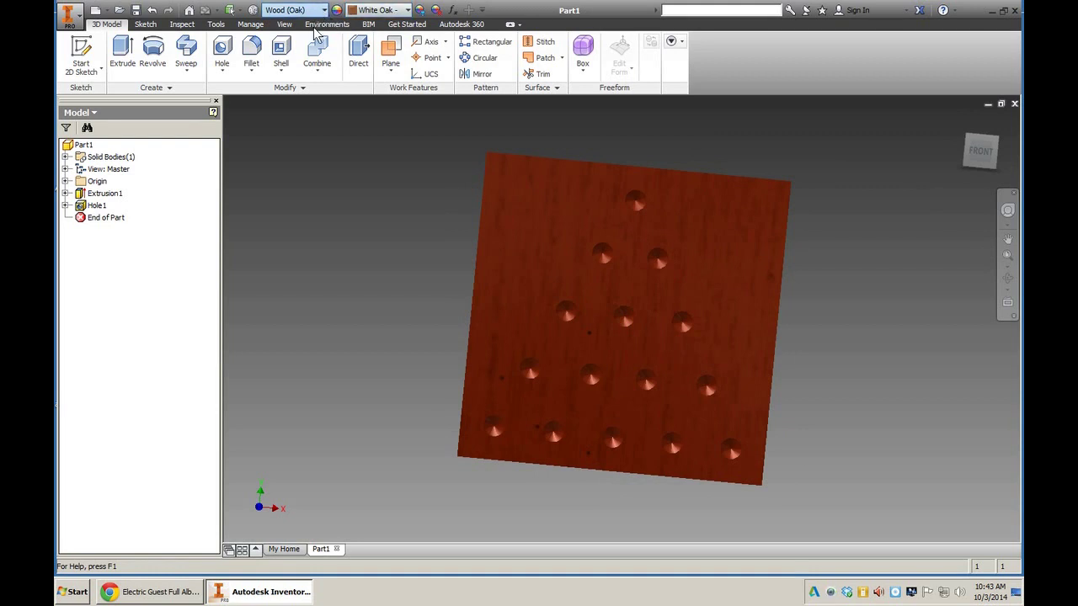
key("Up")
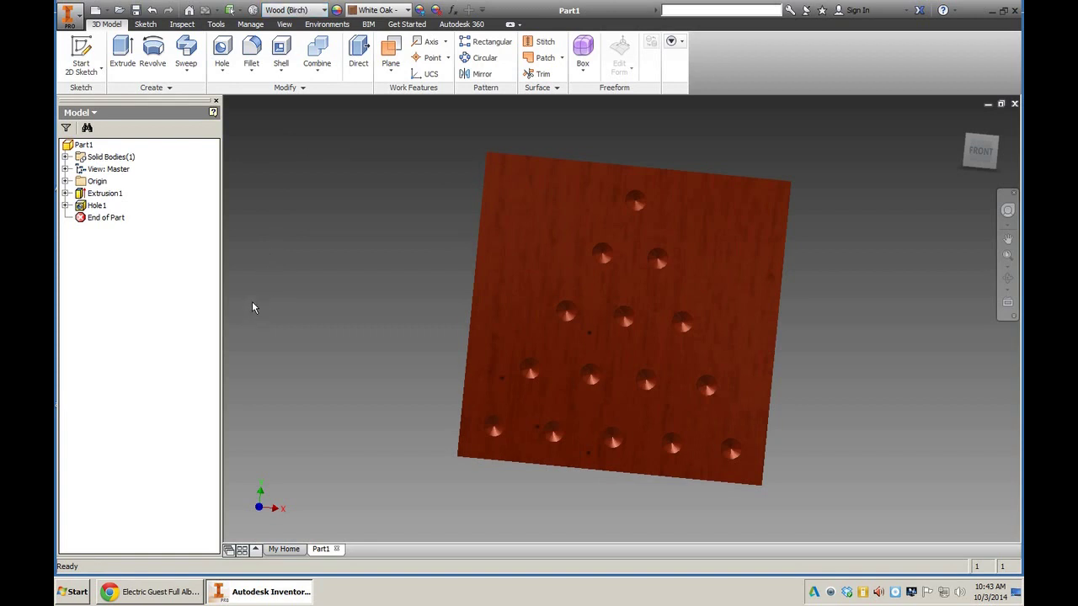
Orbit the block to inspect the Birch - Natural finish from the front and right side.
mouse_move(674, 234)
middle_mouse_down("shift")
mouse_move(623, 236)
mouse_move(665, 236)
middle_mouse_up("shift")
left_click(981, 151)
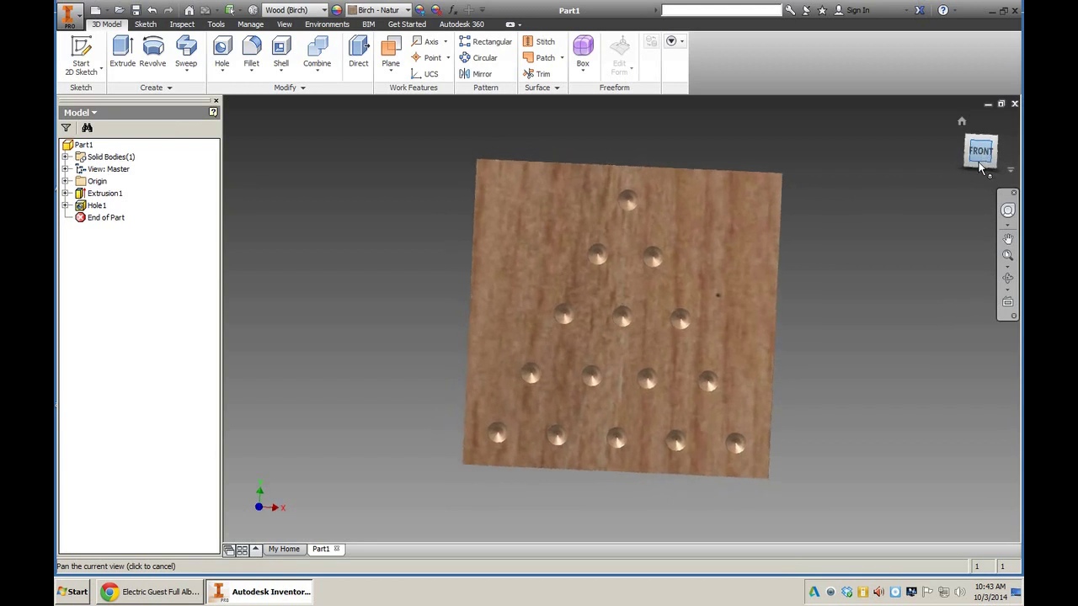
middle_click_drag(871, 230, 829, 232, "shift")
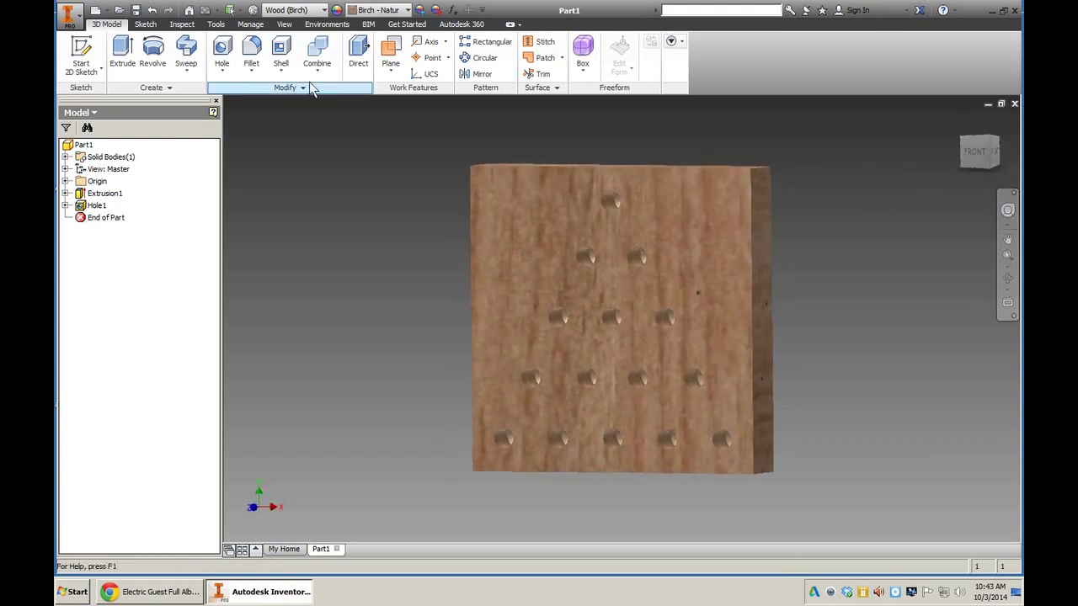
Save the part as a copy in the Inventor folder, named 'Pegboard complete'.
left_click(67, 18)
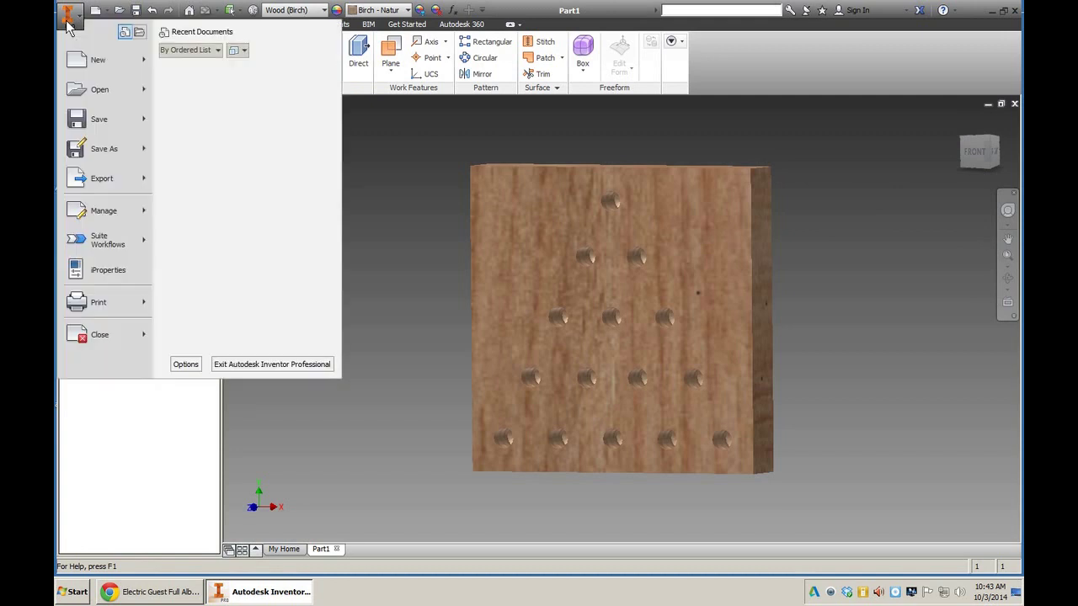
left_click(101, 150)
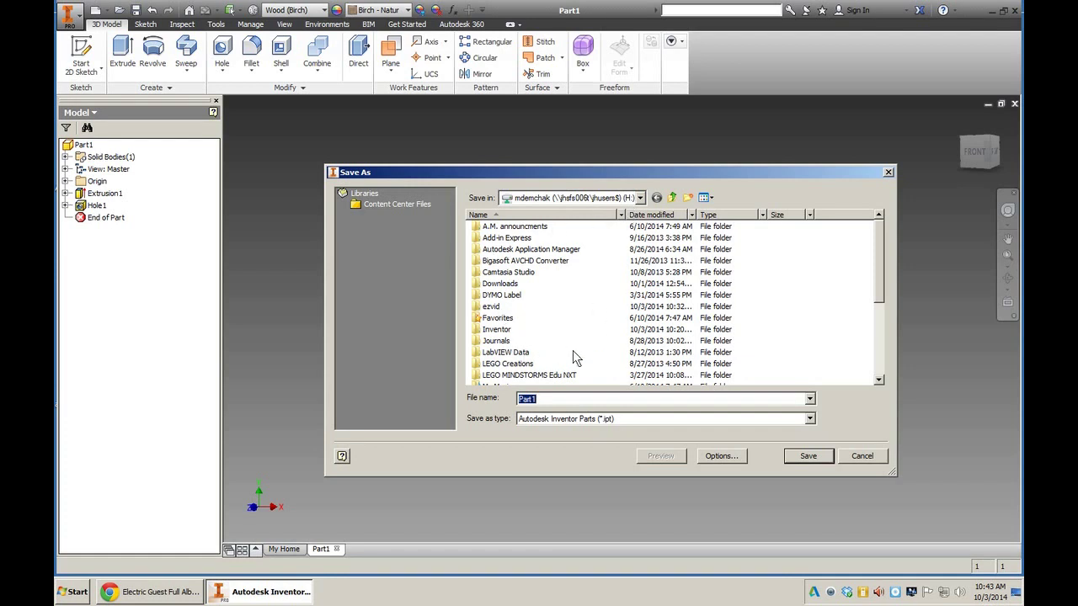
left_click(497, 331)
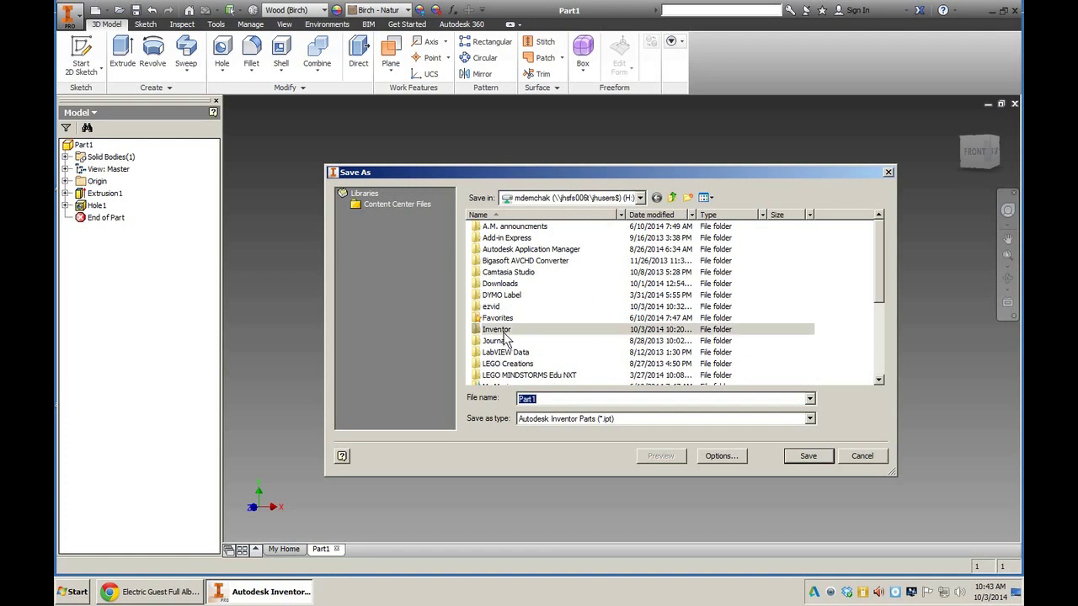
double_click(496, 330)
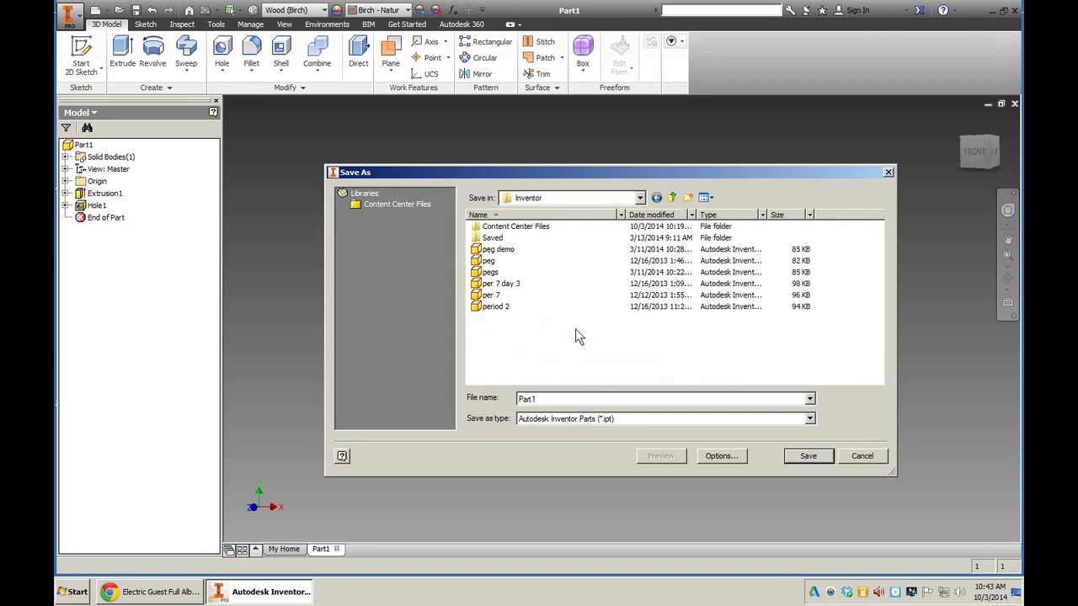
double_click(550, 399)
type("Pegbpoar")
type("oar")
type("d complete")
Confirm saving Pegboard complete.ipt and return to the isometric Home view with F6.
left_click(807, 455)
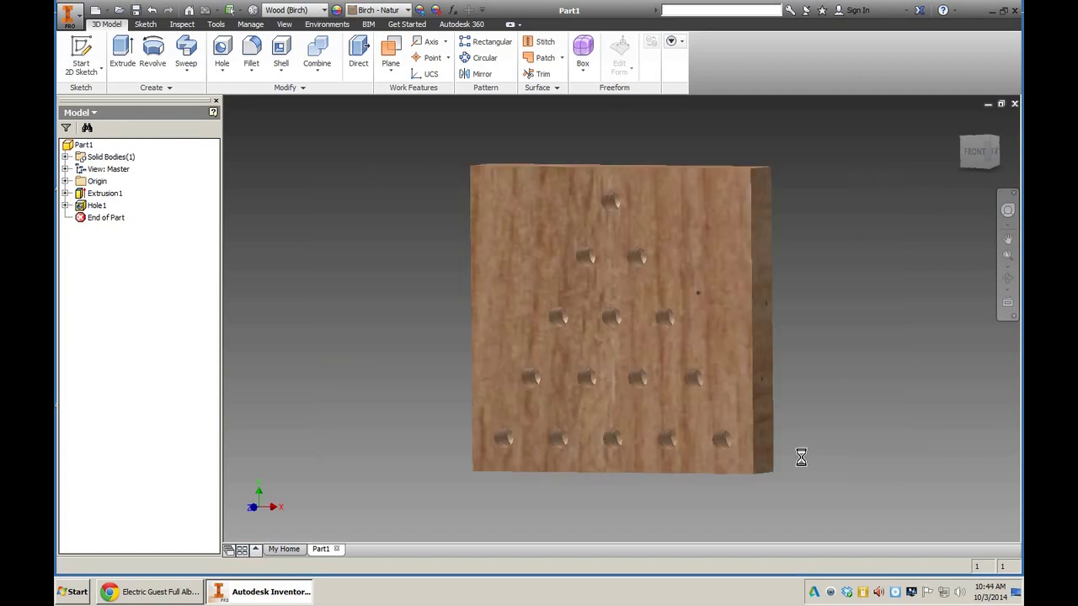
key("F6")
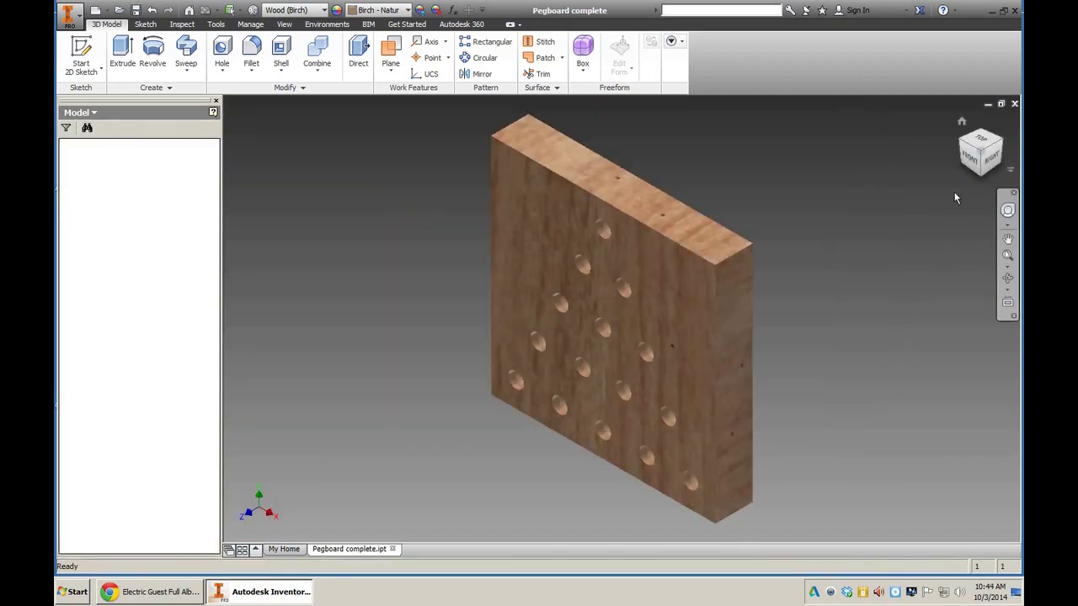